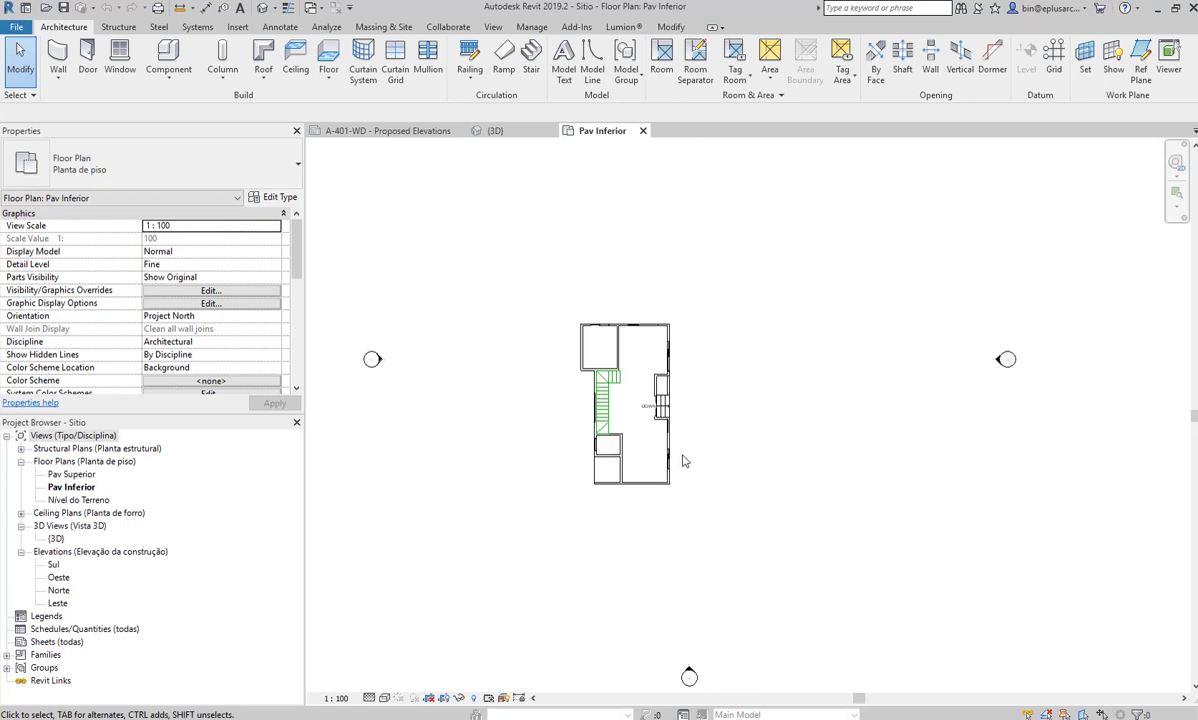
Zoom and pan to the existing stair in Pav Inferior and start a new cast-in-place stair
scroll(600, 350, up, 3)
scroll(527, 332, up, 2)
scroll(560, 338, up, 2)
middle_drag(560, 338, 561, 377)
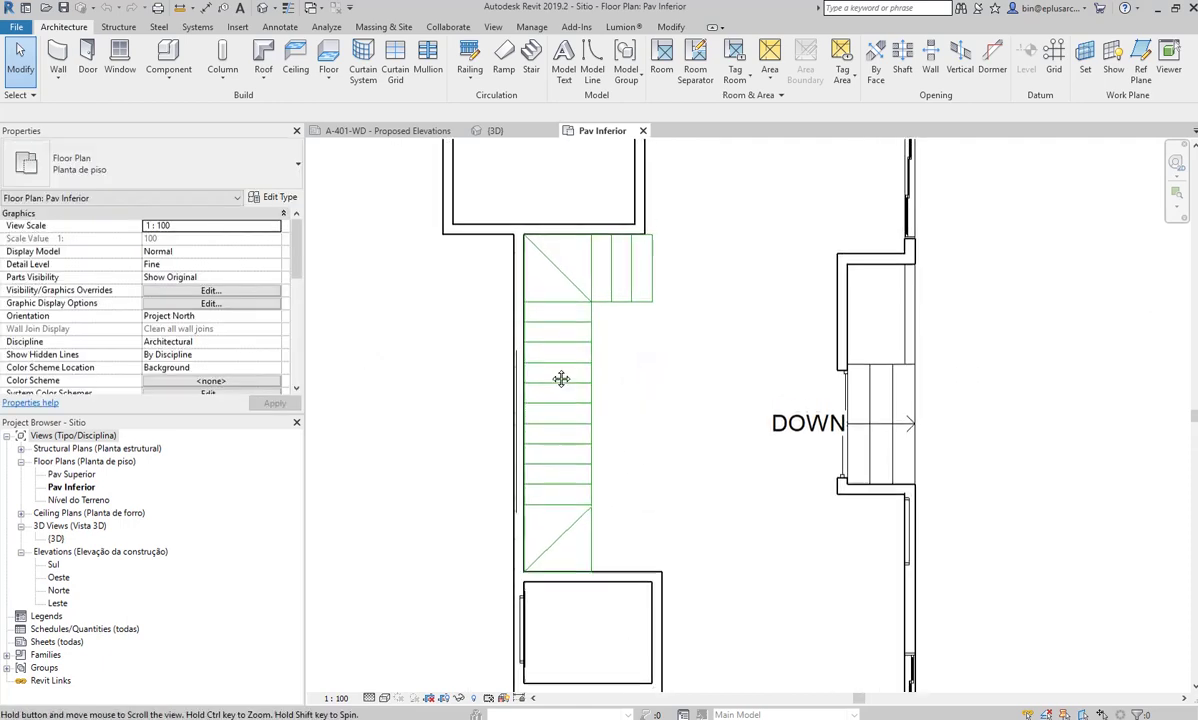
scroll(567, 388, up, 1)
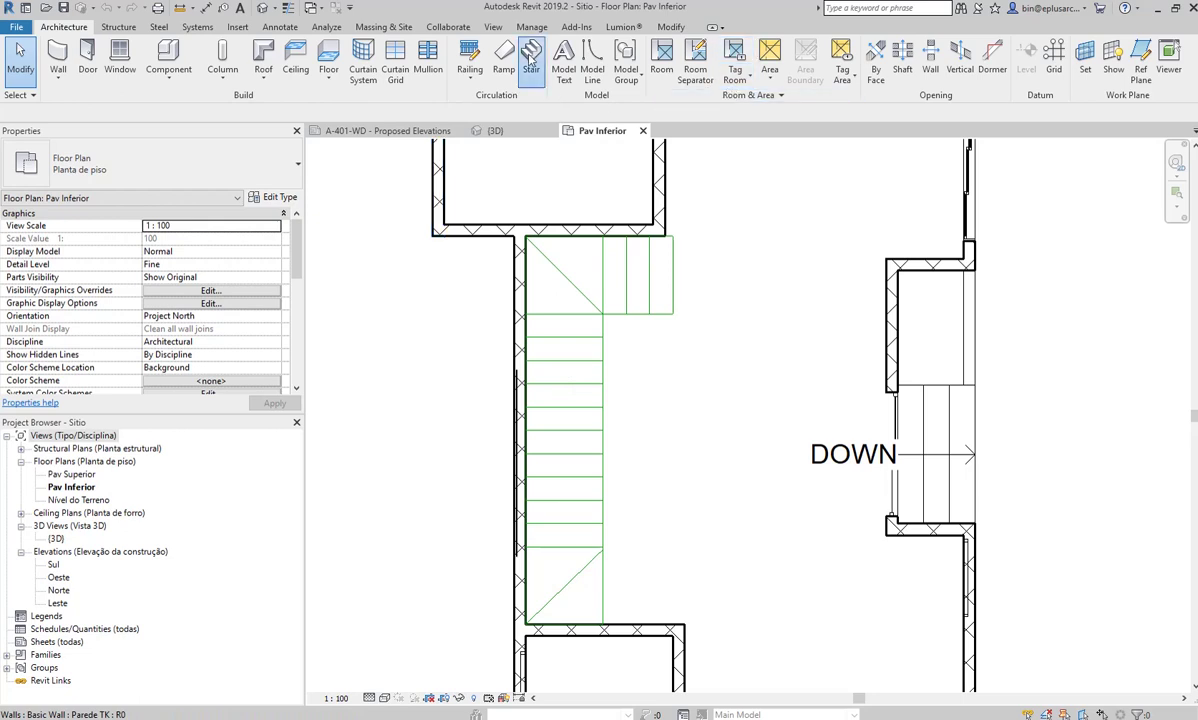
click(531, 58)
Sketch the run by picking the inner stair edge and top wall edge as boundaries
click(658, 66)
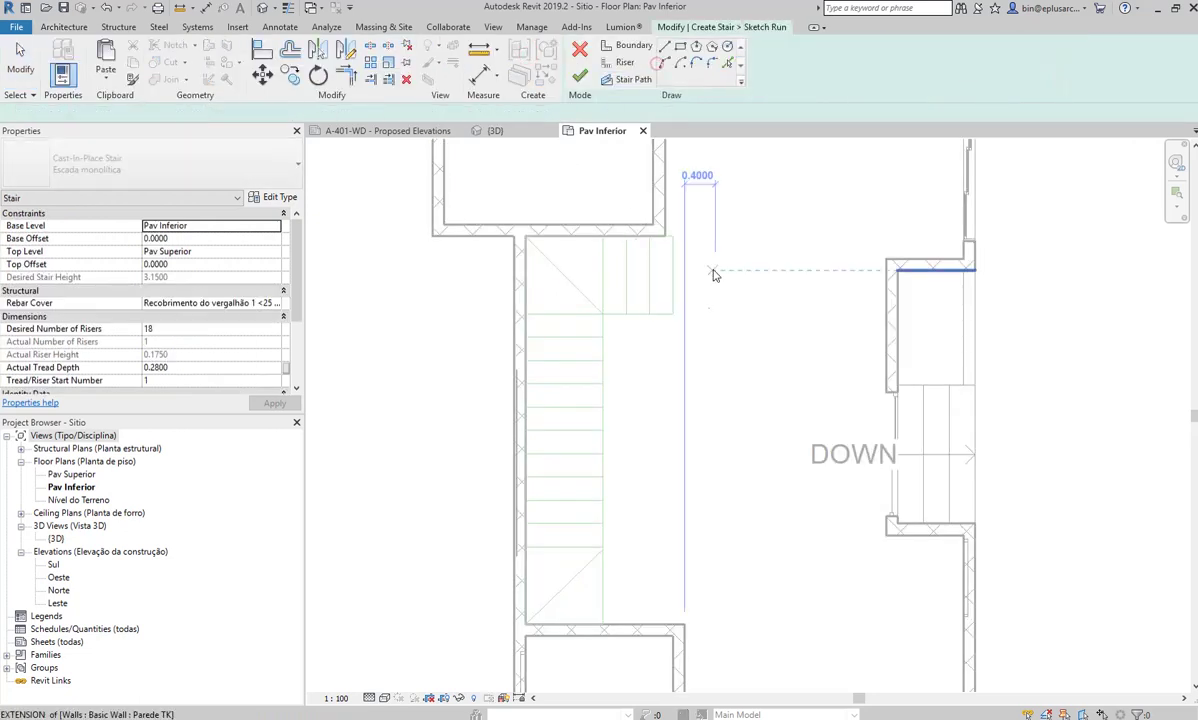
middle_drag(635, 254, 621, 226)
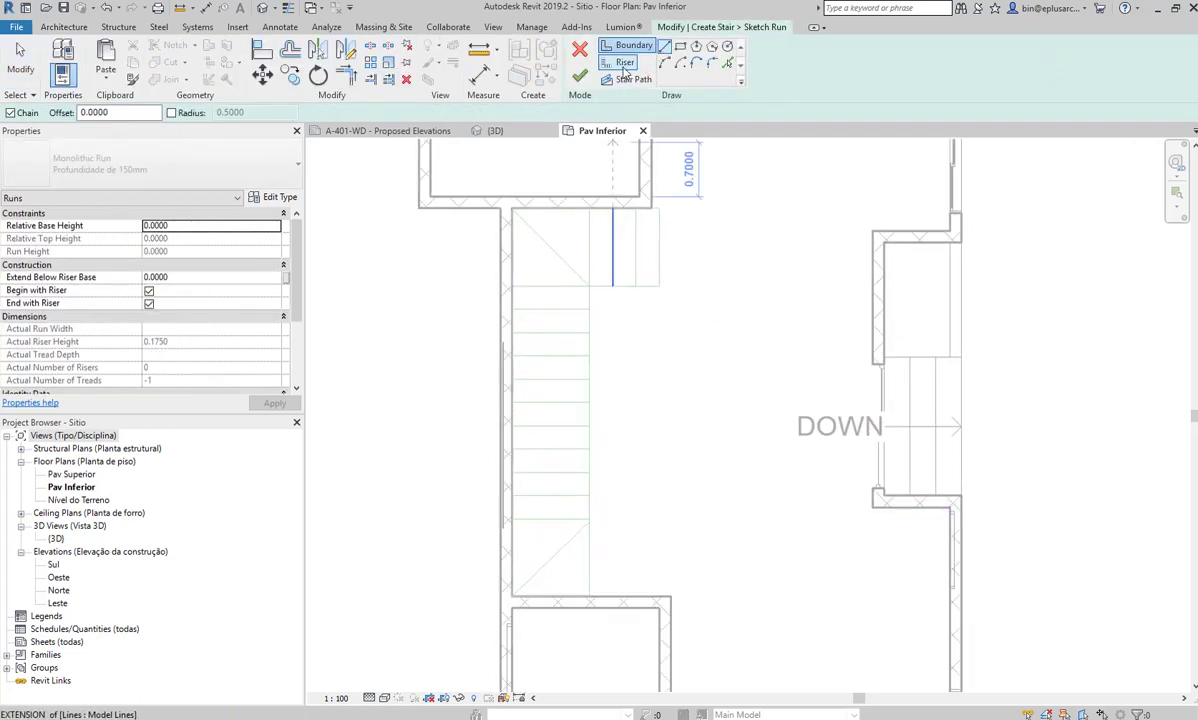
click(728, 64)
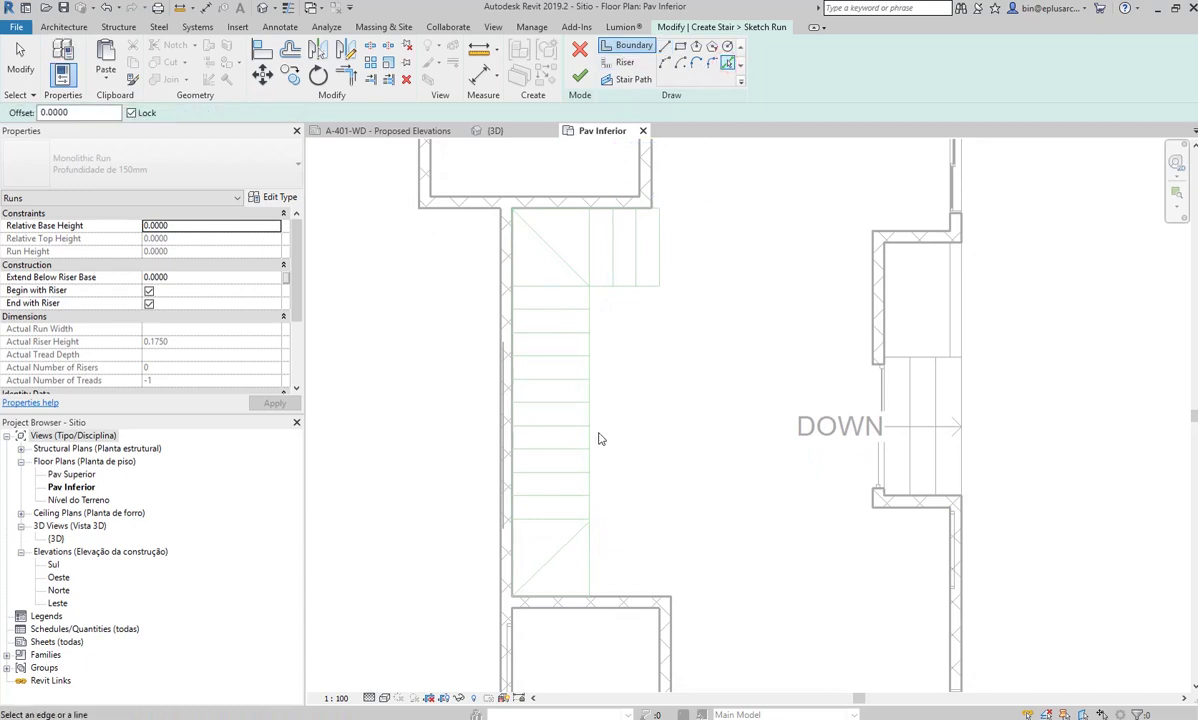
click(592, 435)
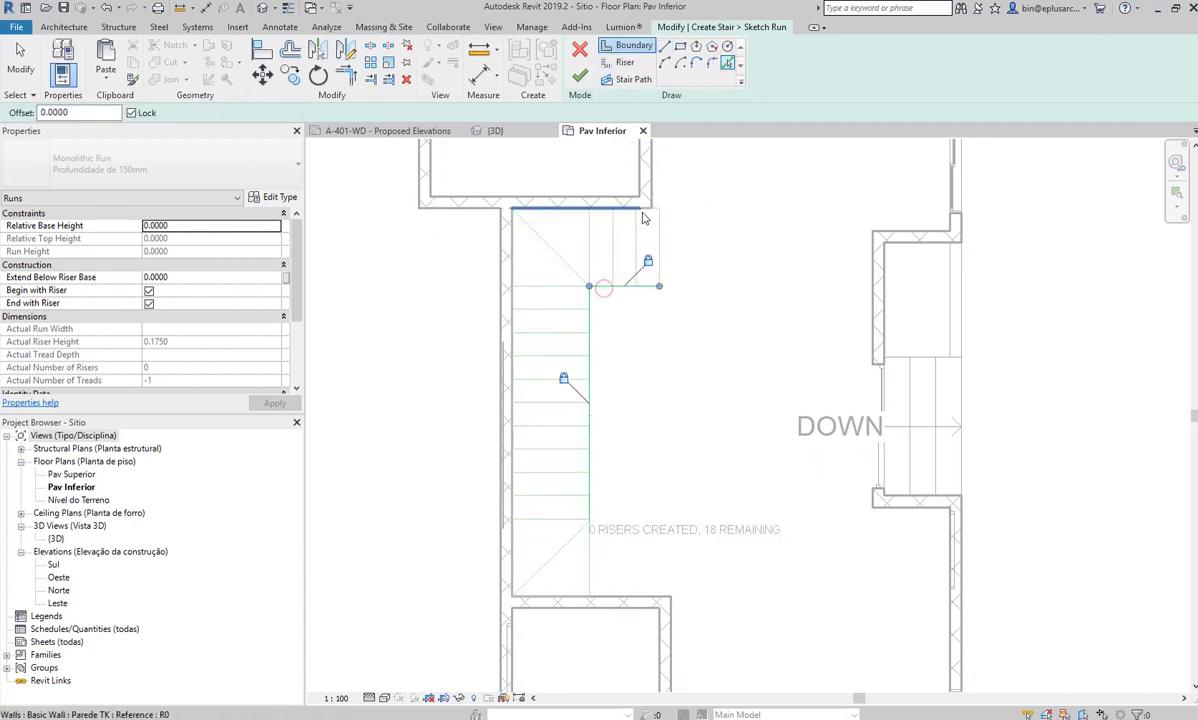
scroll(655, 215, up, 2)
scroll(655, 215, up, 1)
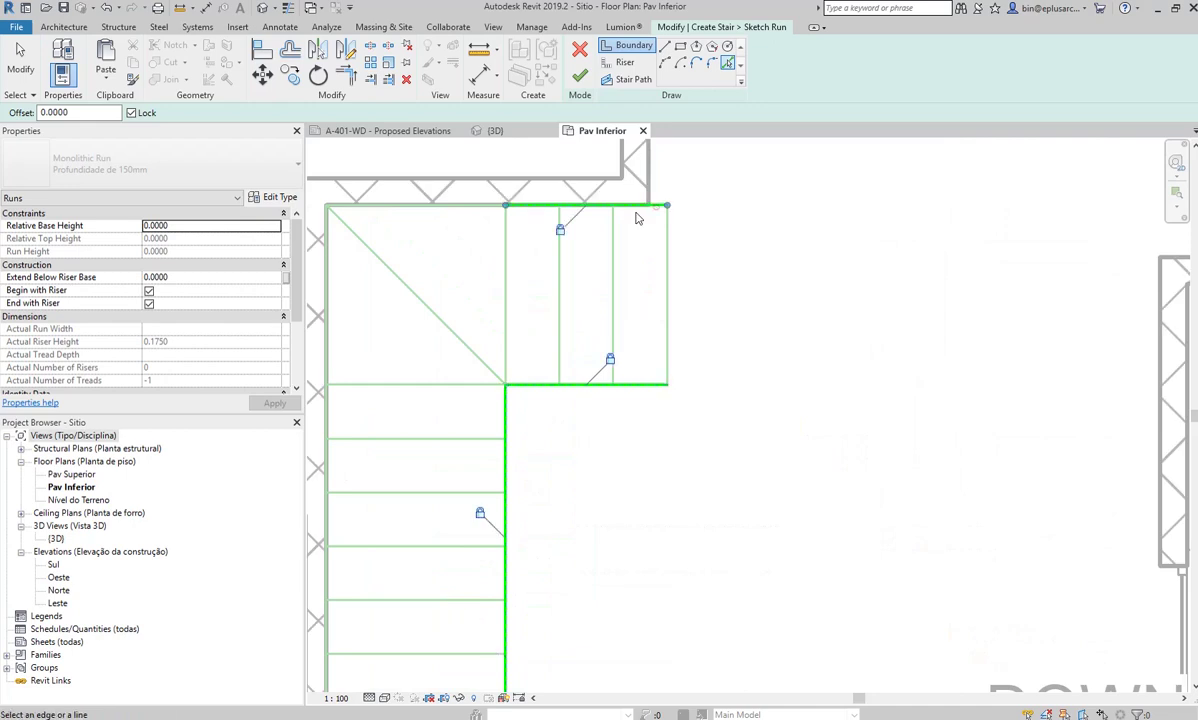
click(432, 206)
Delete the overlapping top boundary lines and resume boundary picking
key(Escape)
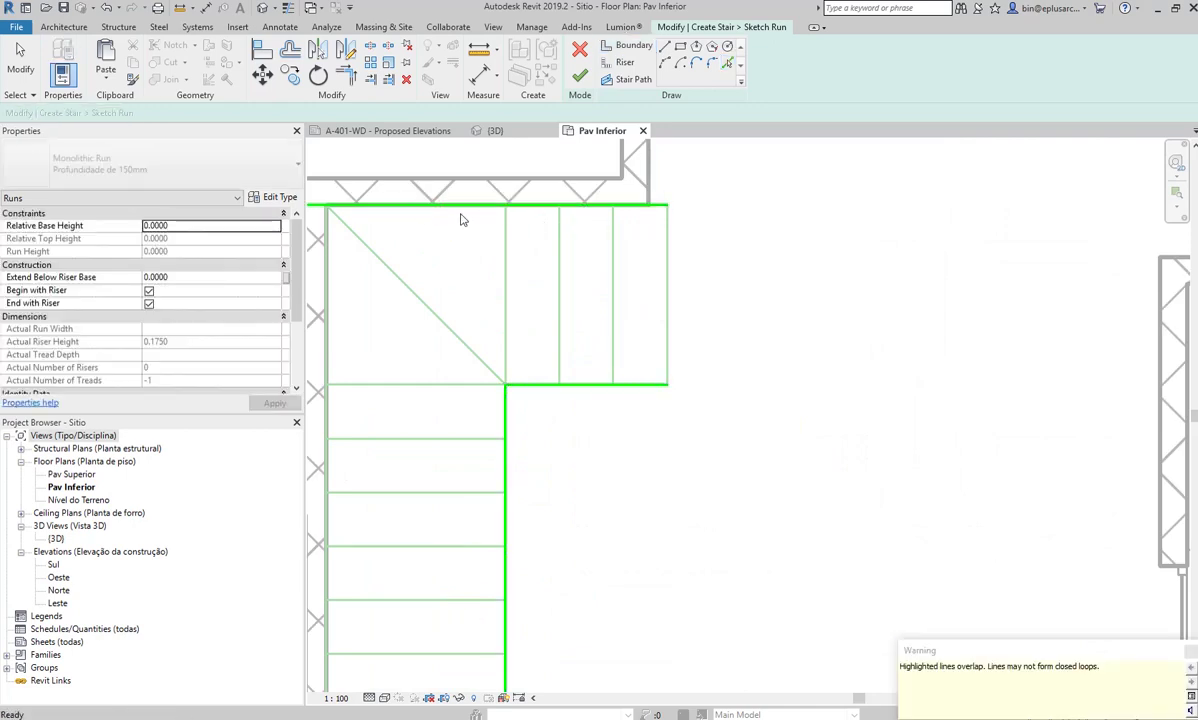
scroll(709, 318, down, 1)
drag(599, 262, 442, 220)
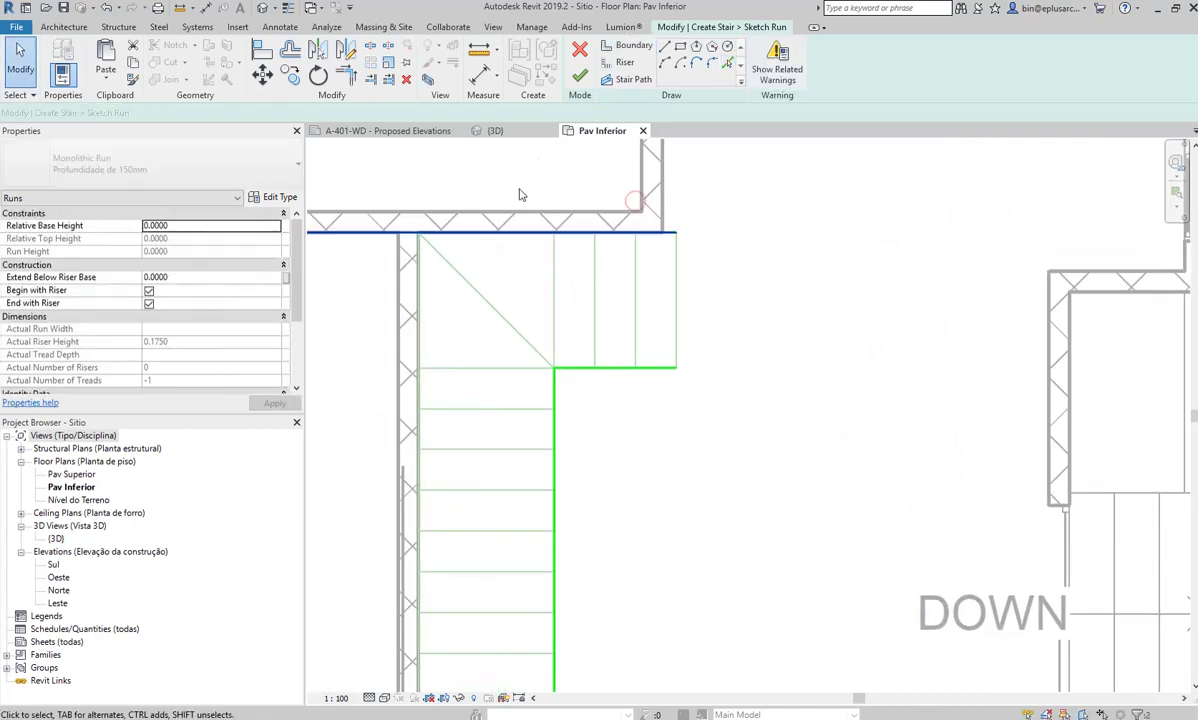
key(Delete)
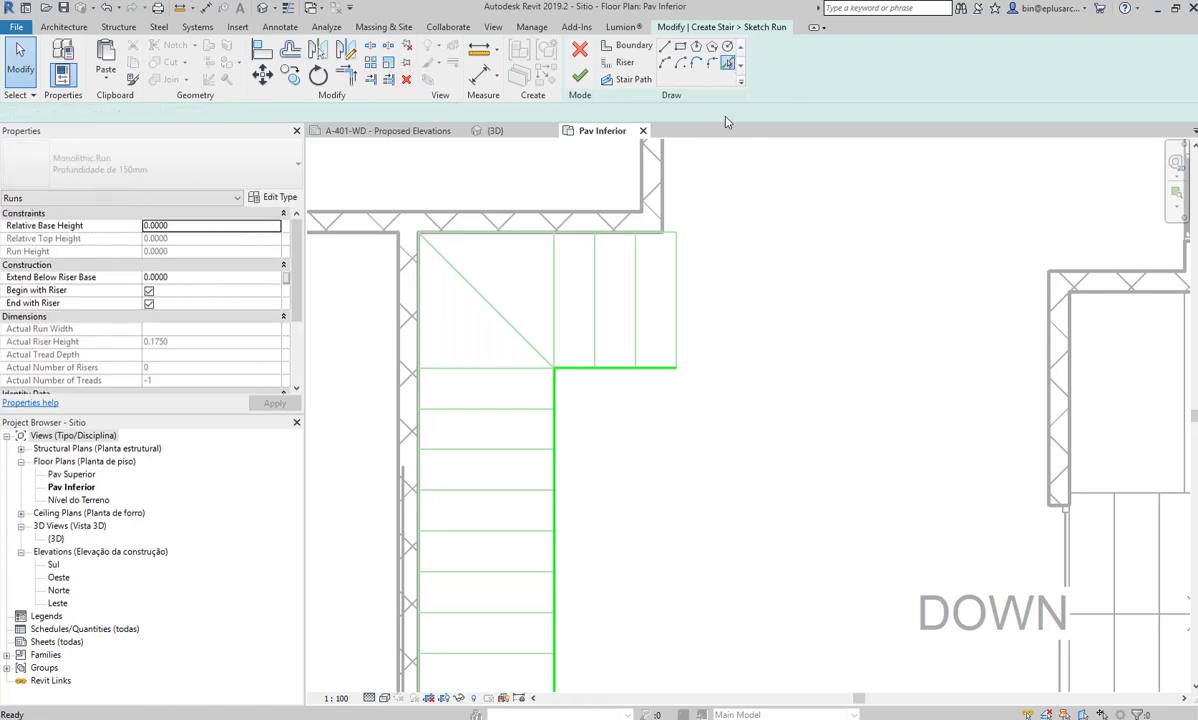
key(Return)
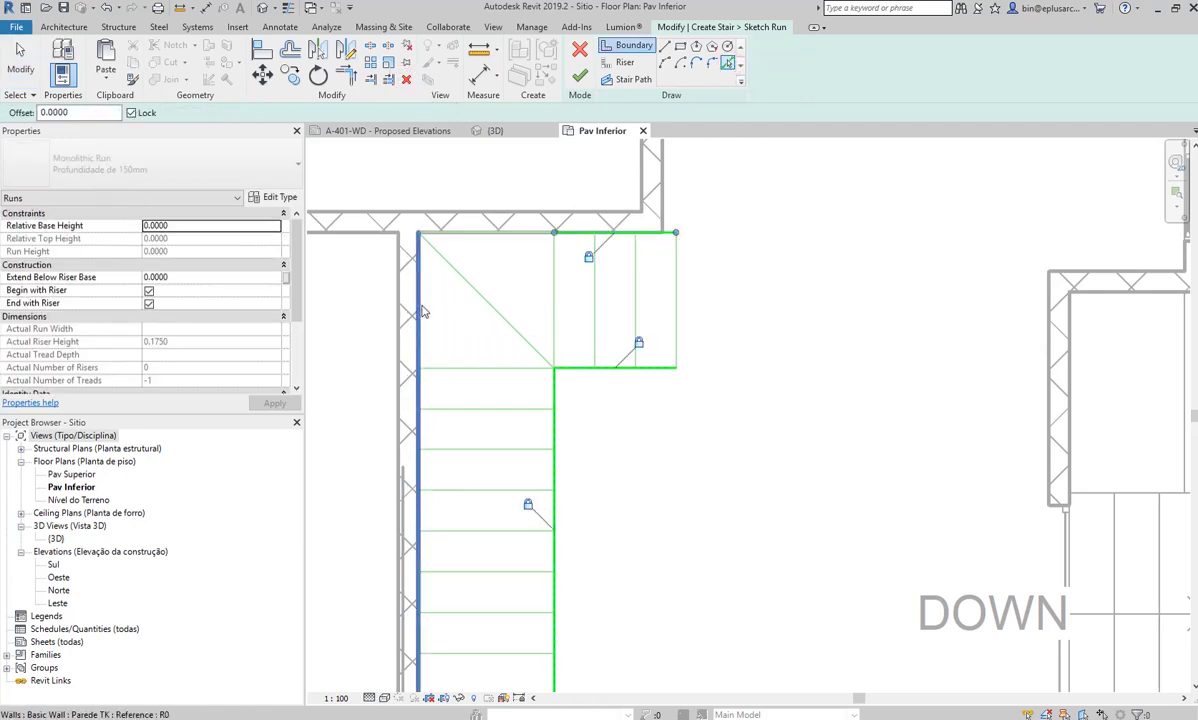
Pick the left wall edge and the landing's top edge as boundaries
click(422, 312)
scroll(460, 407, down, 2)
middle_drag(460, 407, 503, 321)
scroll(510, 421, up, 2)
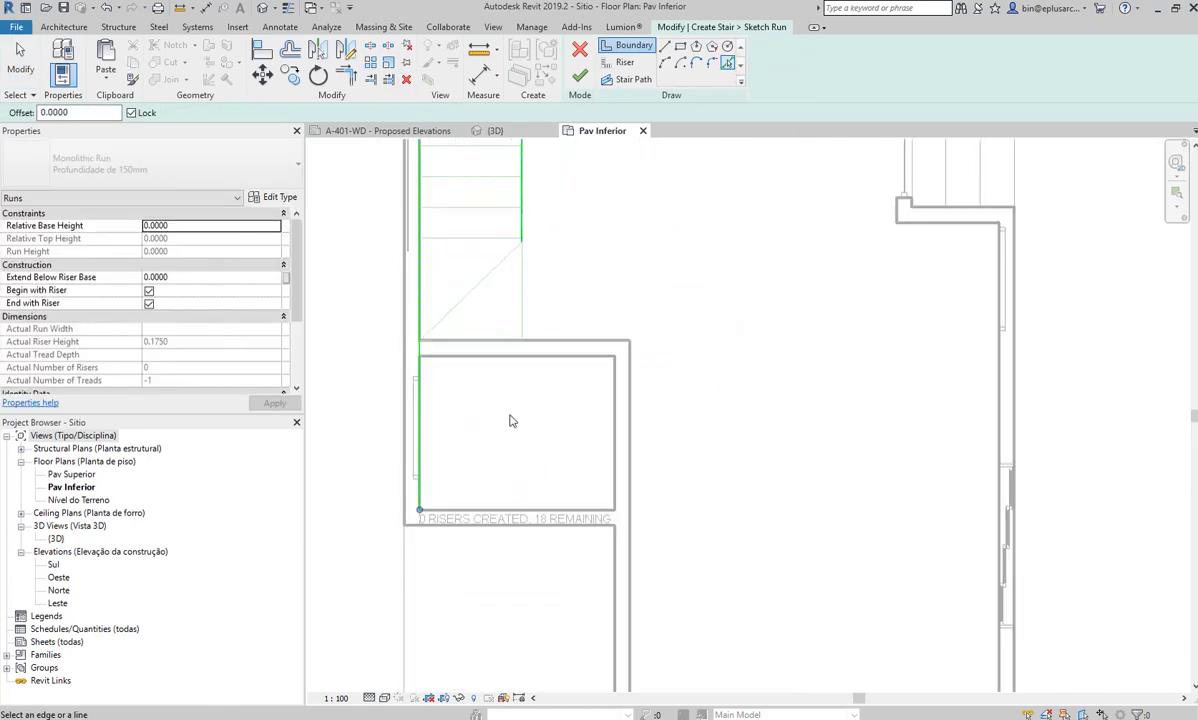
click(487, 342)
scroll(466, 375, up, 2)
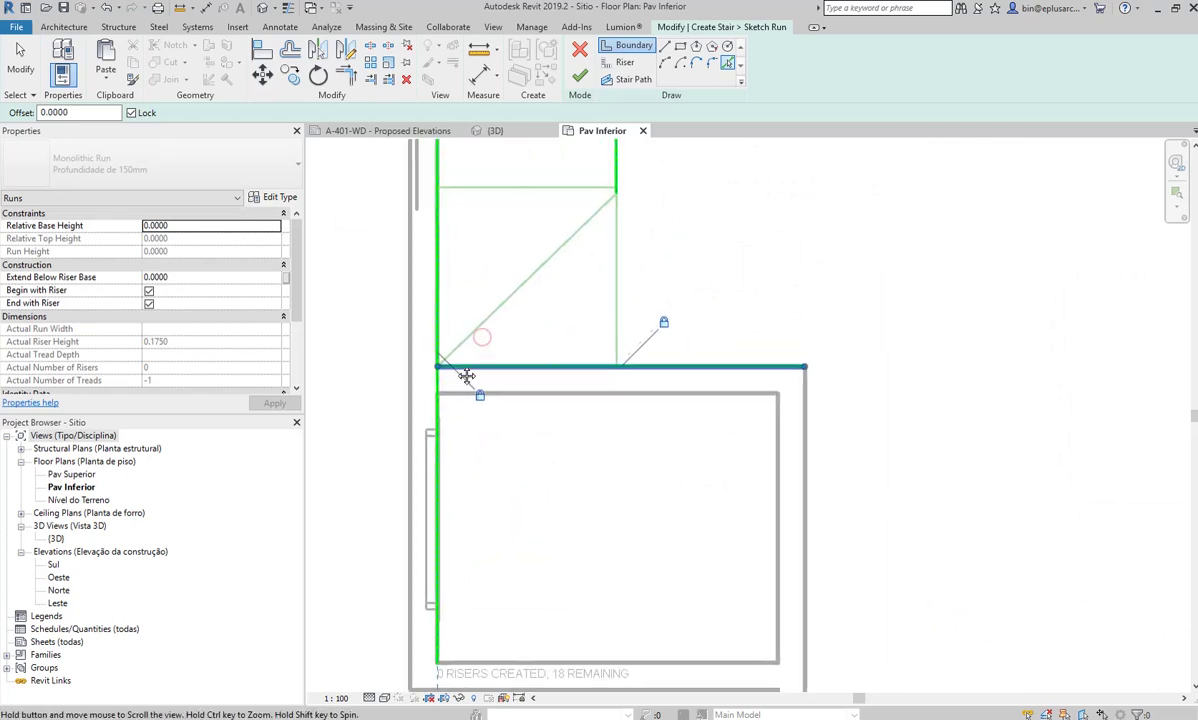
Add the landing edge as a boundary and shorten the bottom boundary line's right end
click(478, 368)
key(t)
key(r)
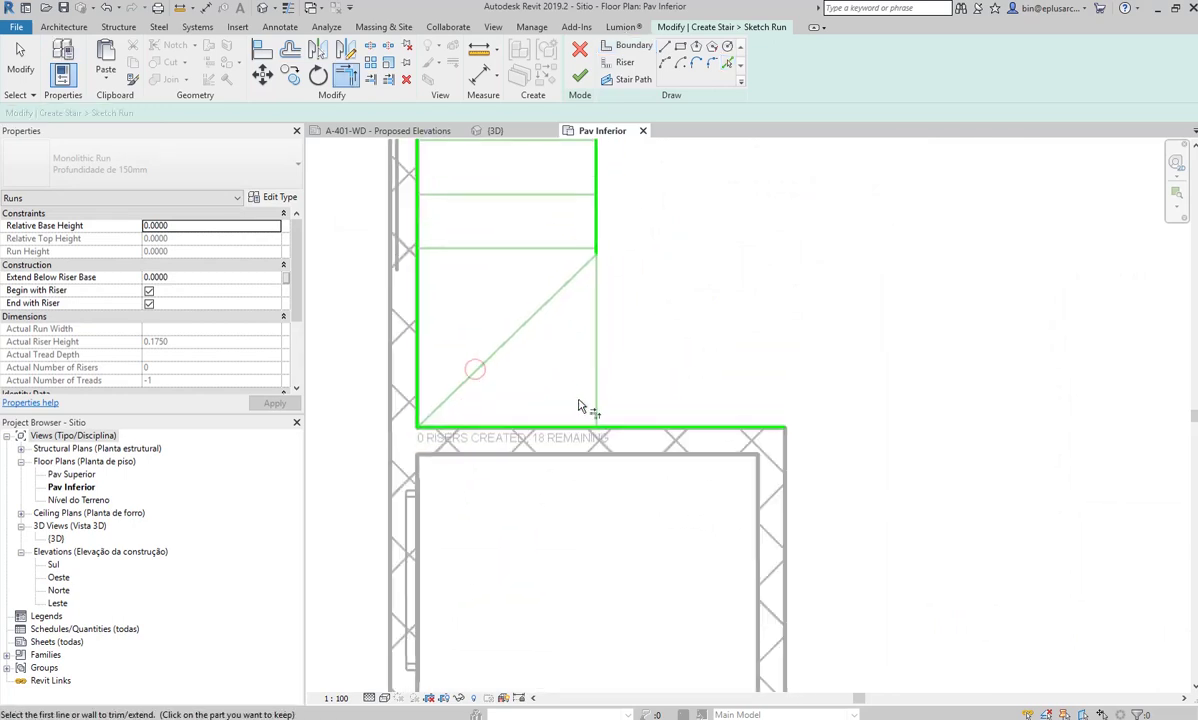
key(Escape)
drag(780, 428, 596, 427)
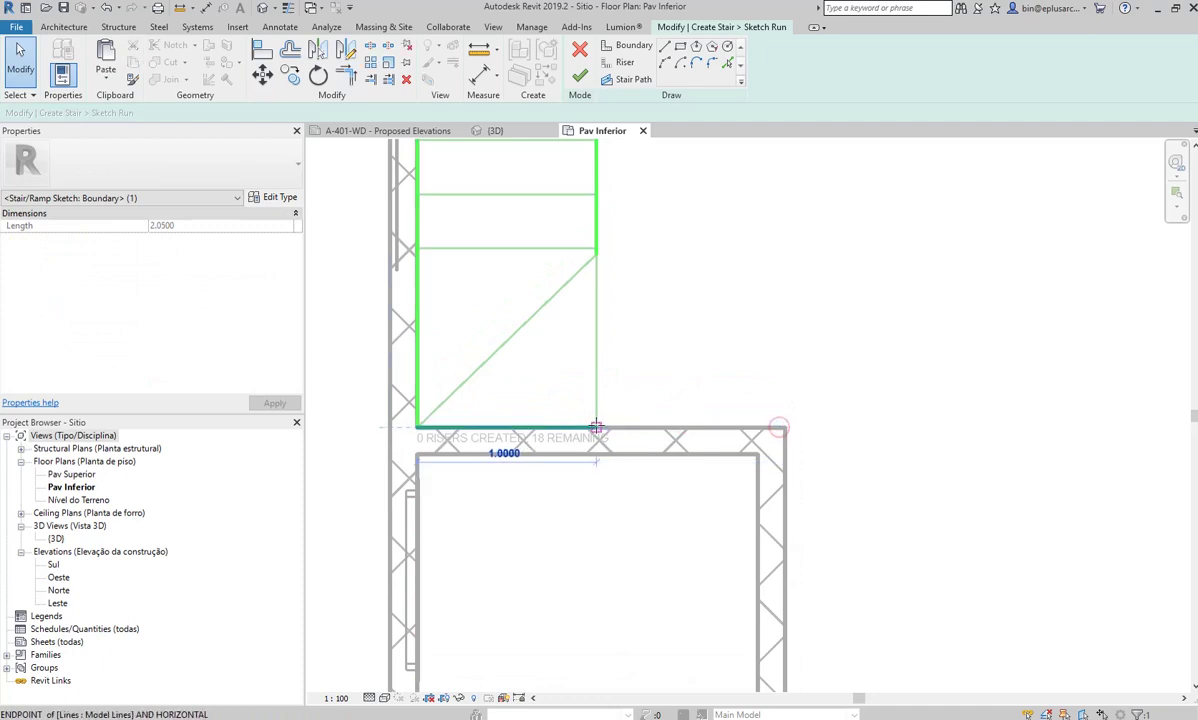
key(Escape)
Trim the left and top boundary lines to a clean corner with TR
middle_drag(596, 427, 660, 394)
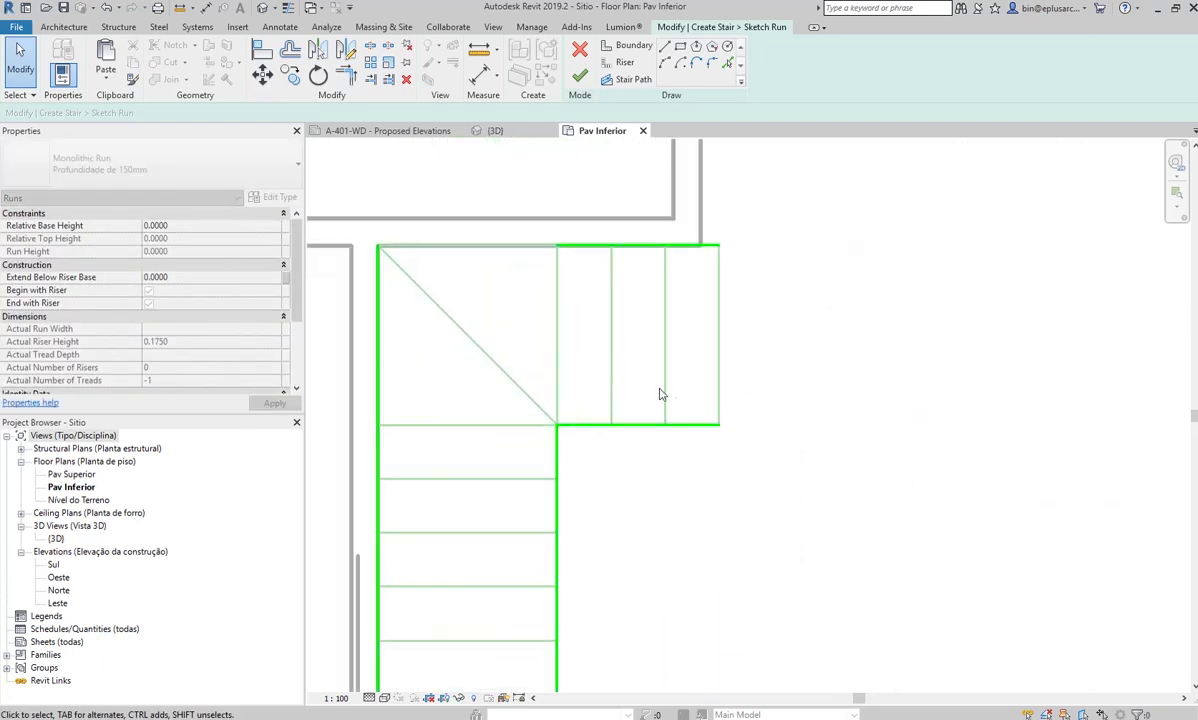
key(t)
key(r)
click(384, 268)
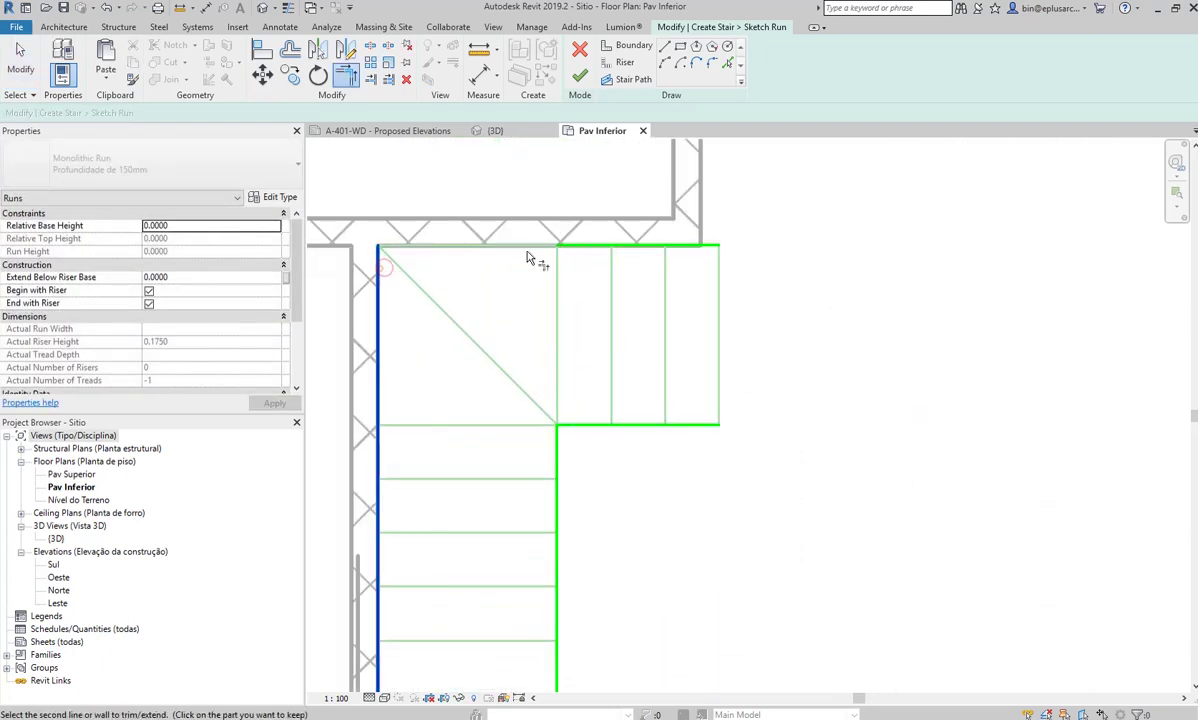
click(529, 257)
Check the bottom corner, exit trimming and zoom out to the whole stair run
scroll(569, 290, down, 2)
middle_drag(569, 323, 534, 208)
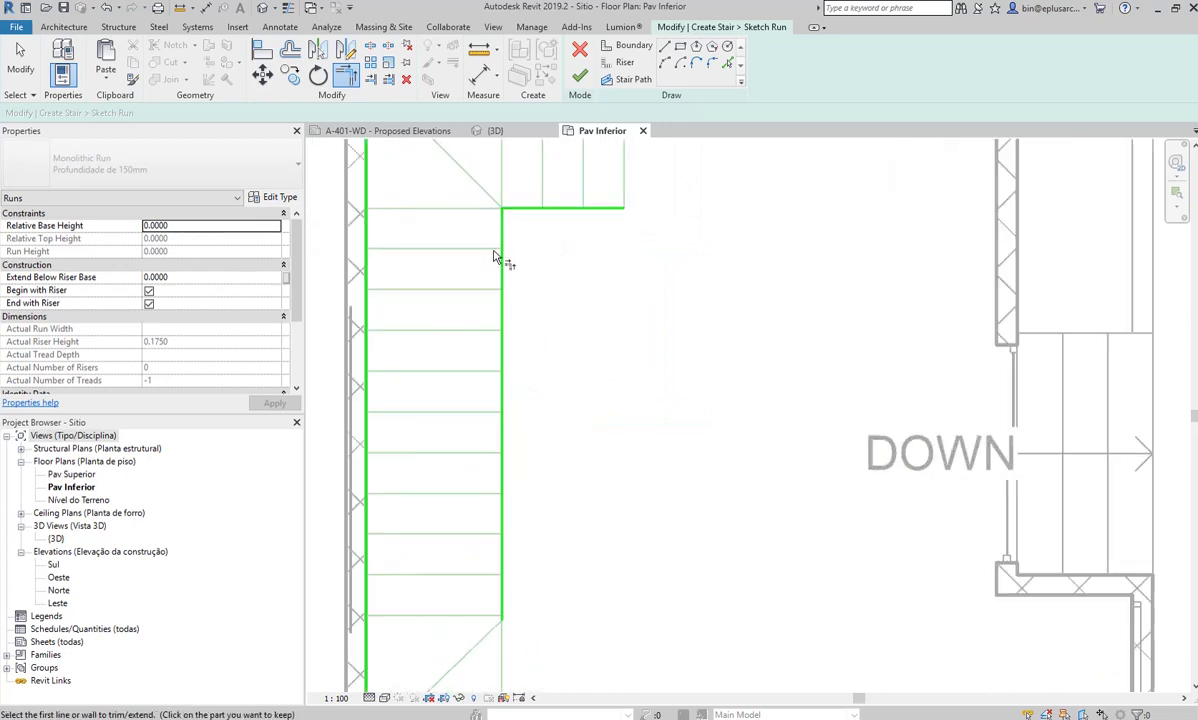
middle_drag(502, 615, 500, 377)
scroll(495, 396, up, 2)
scroll(562, 348, up, 2)
scroll(571, 342, up, 1)
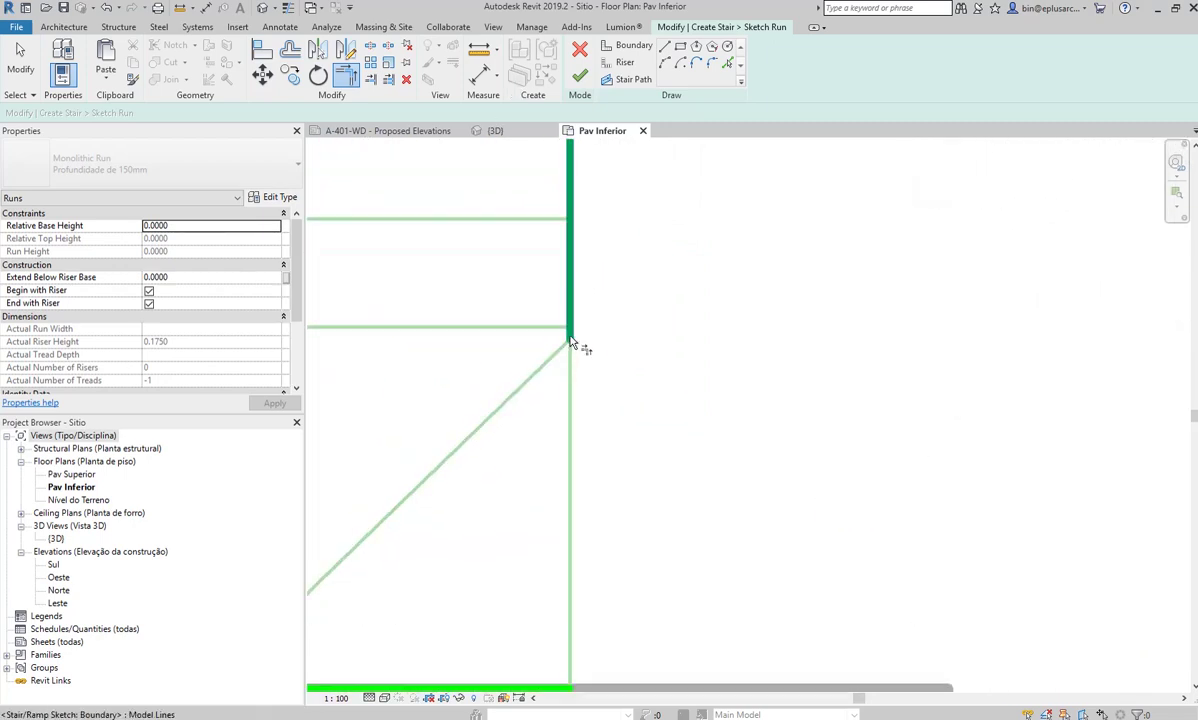
scroll(571, 342, down, 2)
scroll(636, 329, down, 1)
key(Escape)
scroll(618, 335, down, 2)
middle_drag(615, 440, 548, 447)
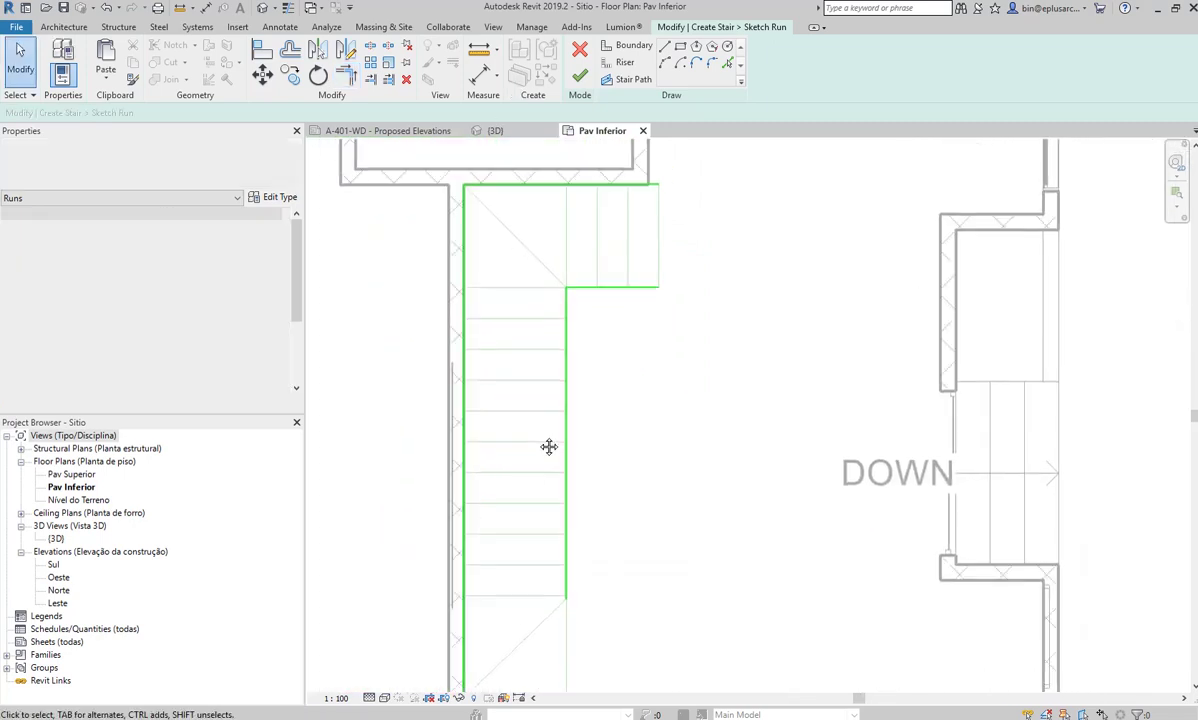
scroll(600, 380, up, 2)
scroll(660, 265, up, 1)
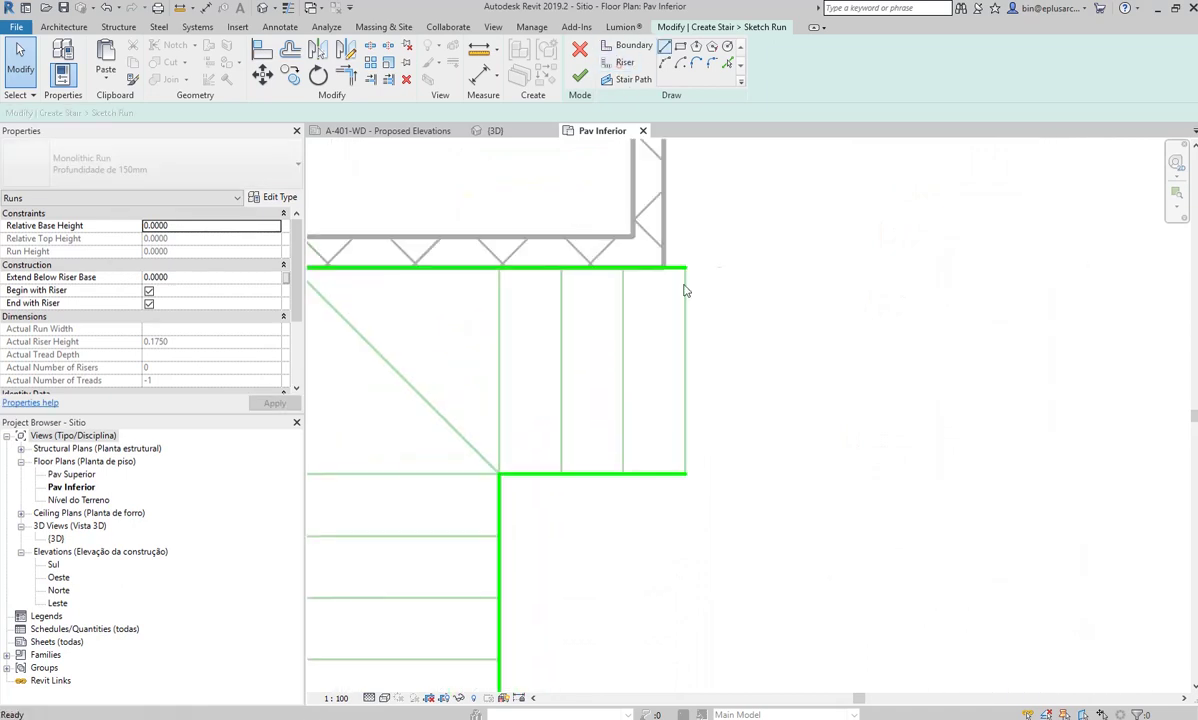
Turn the outer and diagonal winder lines into risers
key(Return)
click(729, 65)
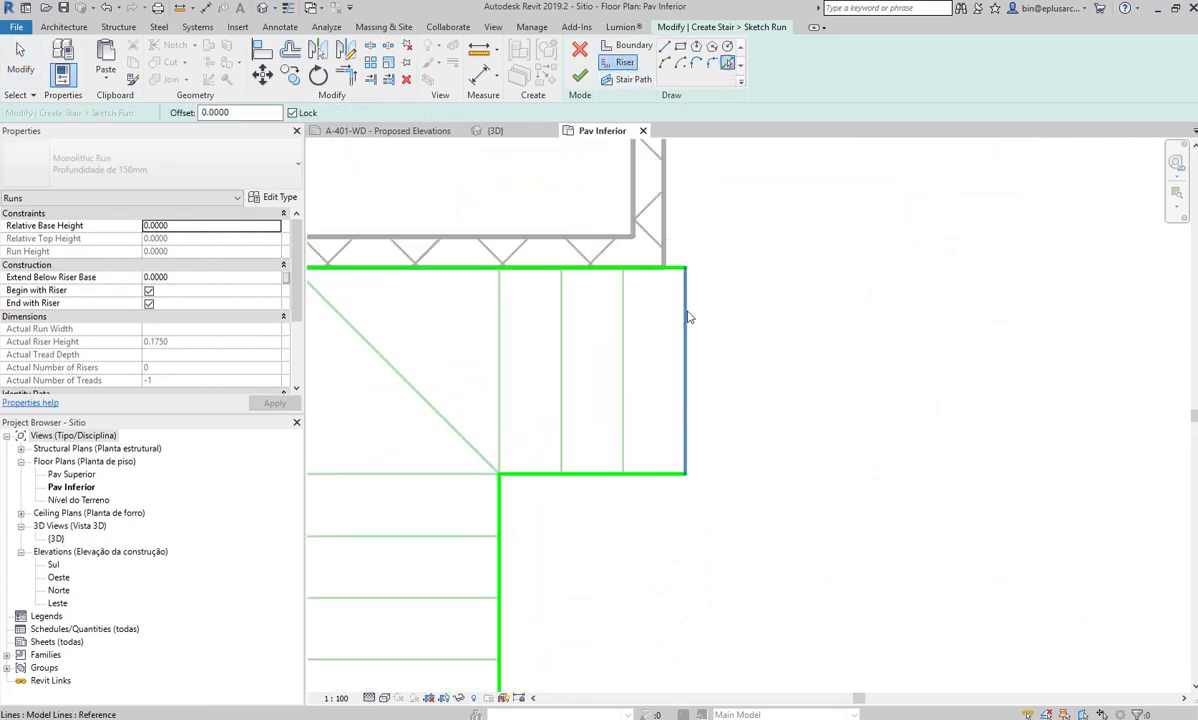
click(561, 333)
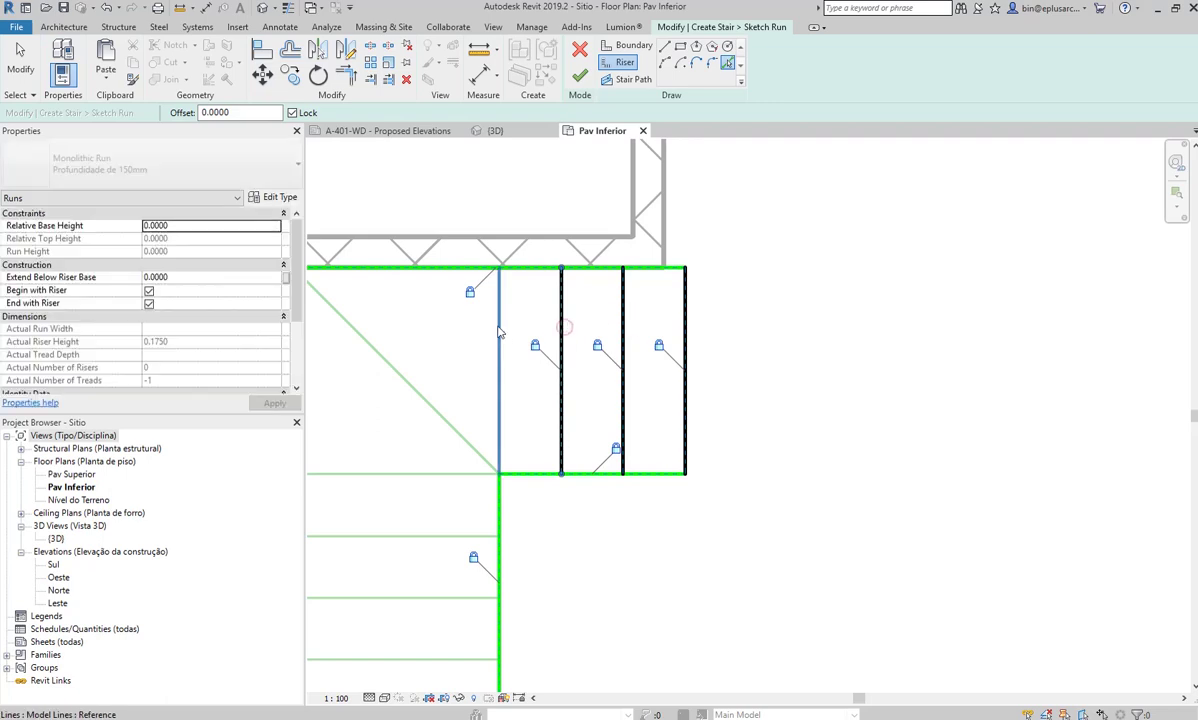
click(405, 385)
Turn the straight-run tread lines and last diagonal winder into risers
scroll(405, 385, down, 1)
middle_drag(480, 340, 550, 330)
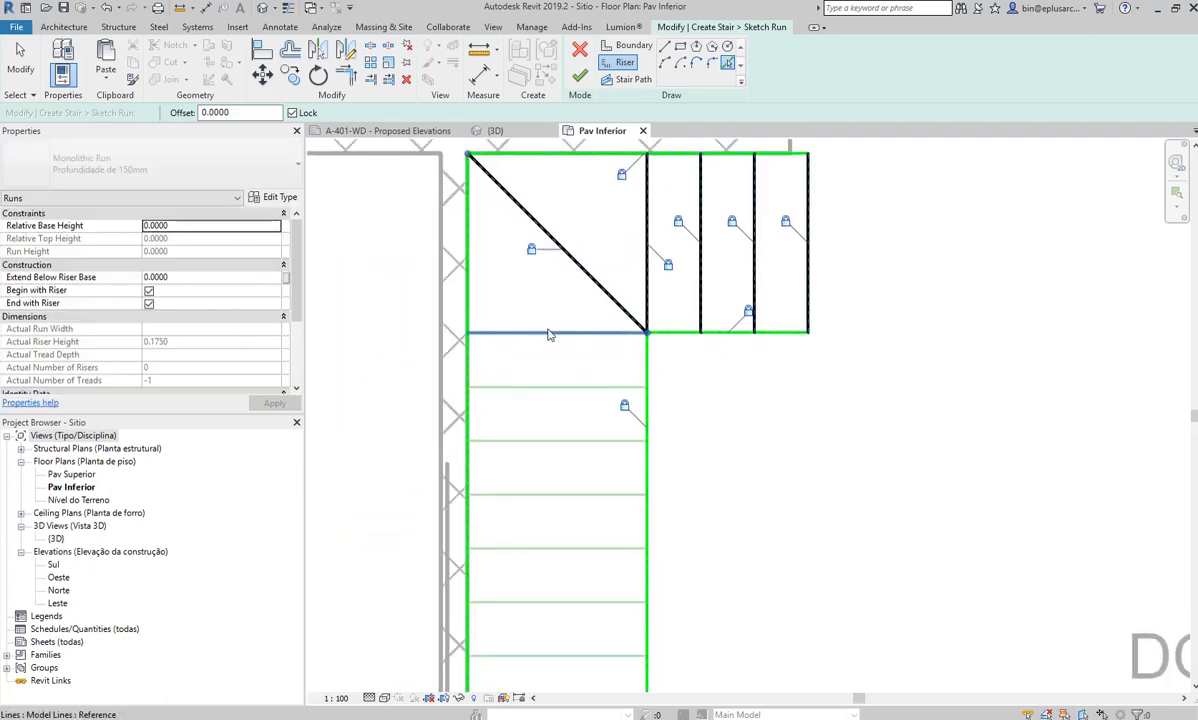
scroll(578, 413, down, 1)
middle_drag(578, 413, 560, 267)
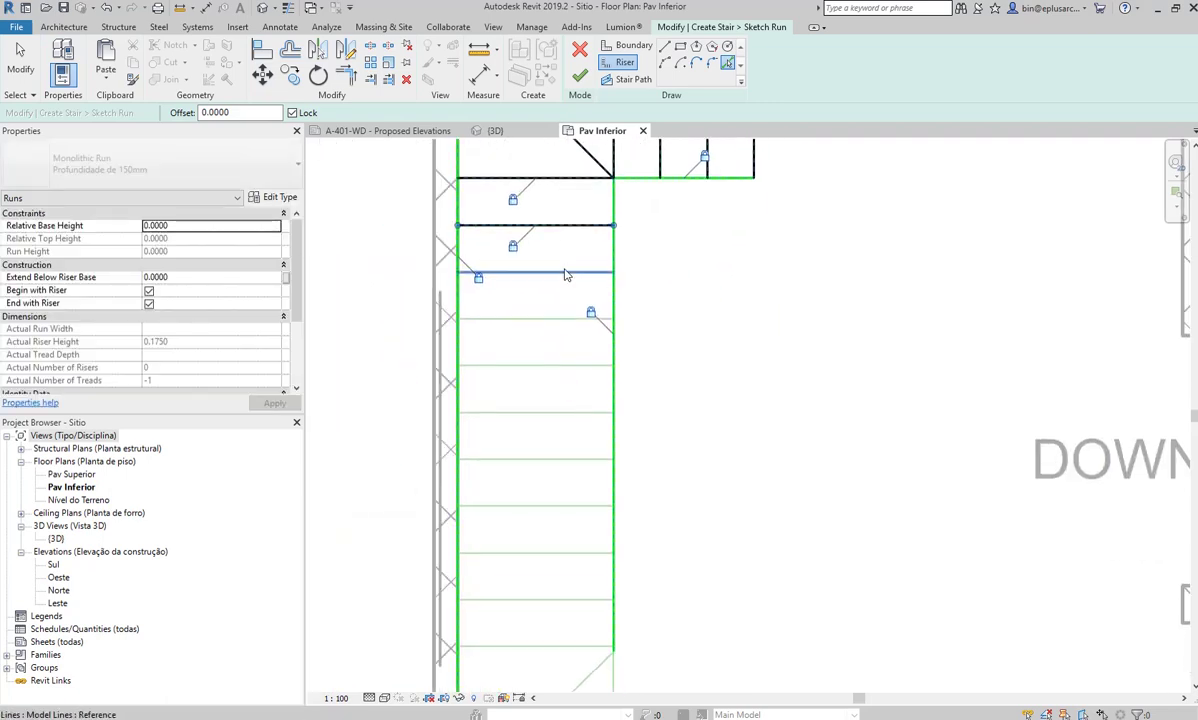
click(565, 274)
click(560, 362)
scroll(560, 360, down, 1)
middle_drag(560, 360, 487, 225)
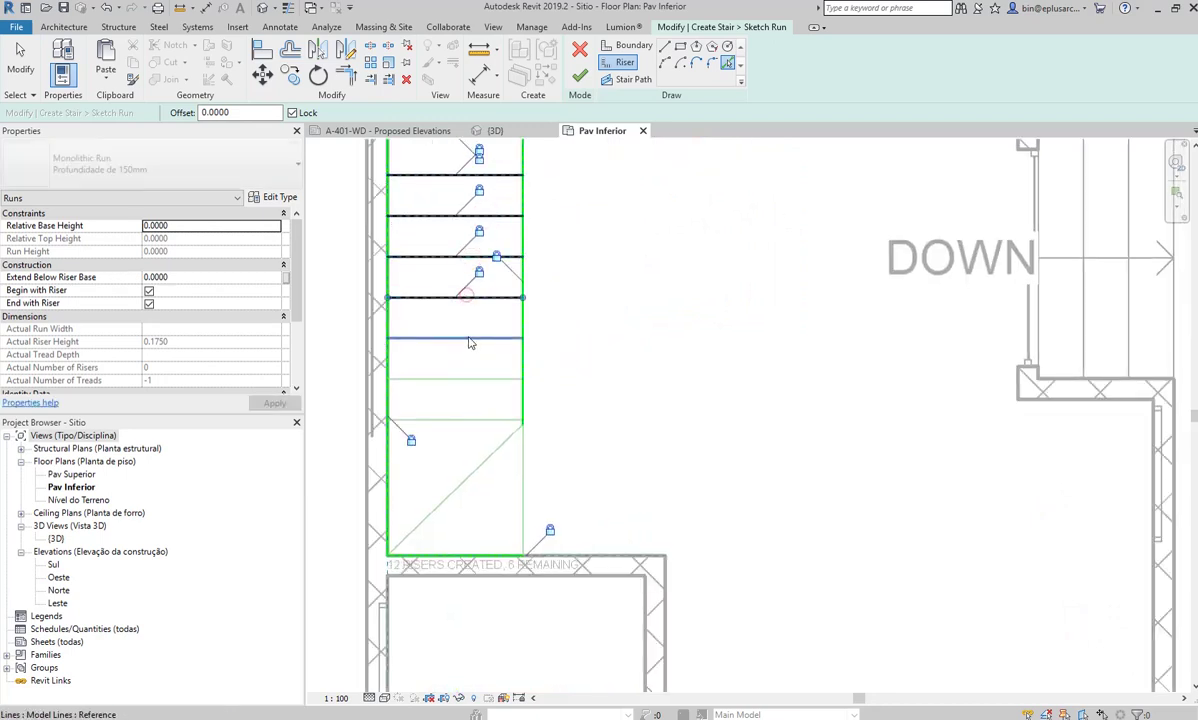
click(477, 421)
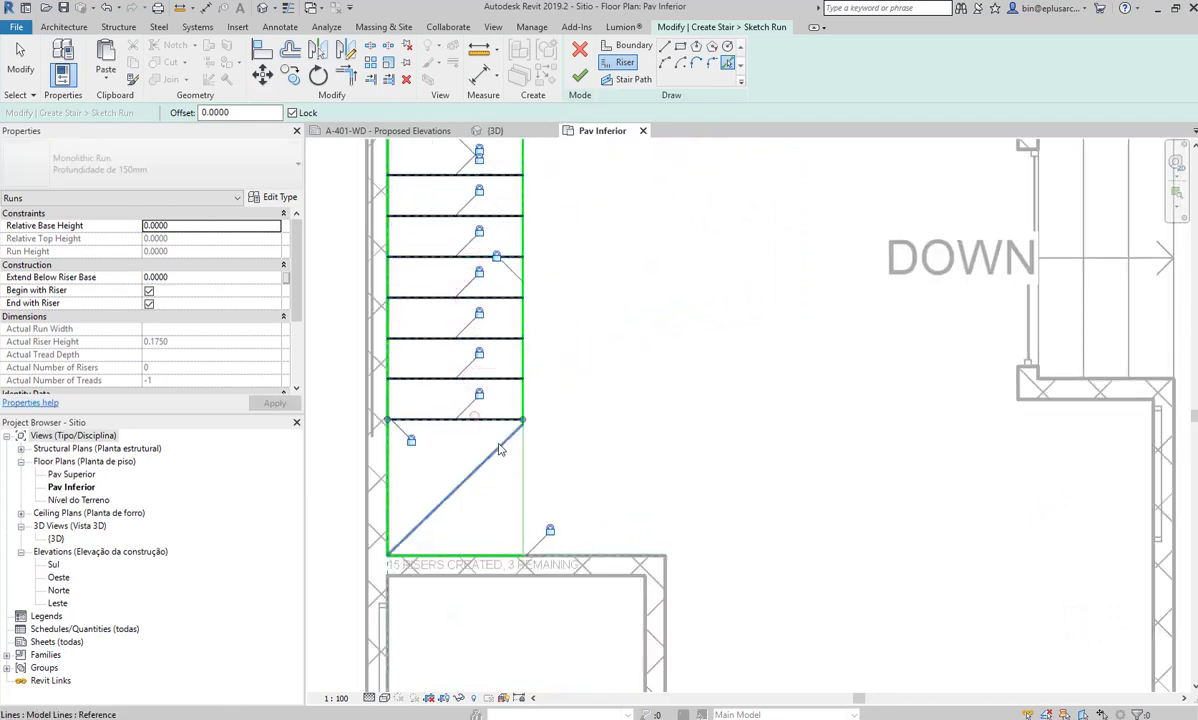
click(493, 460)
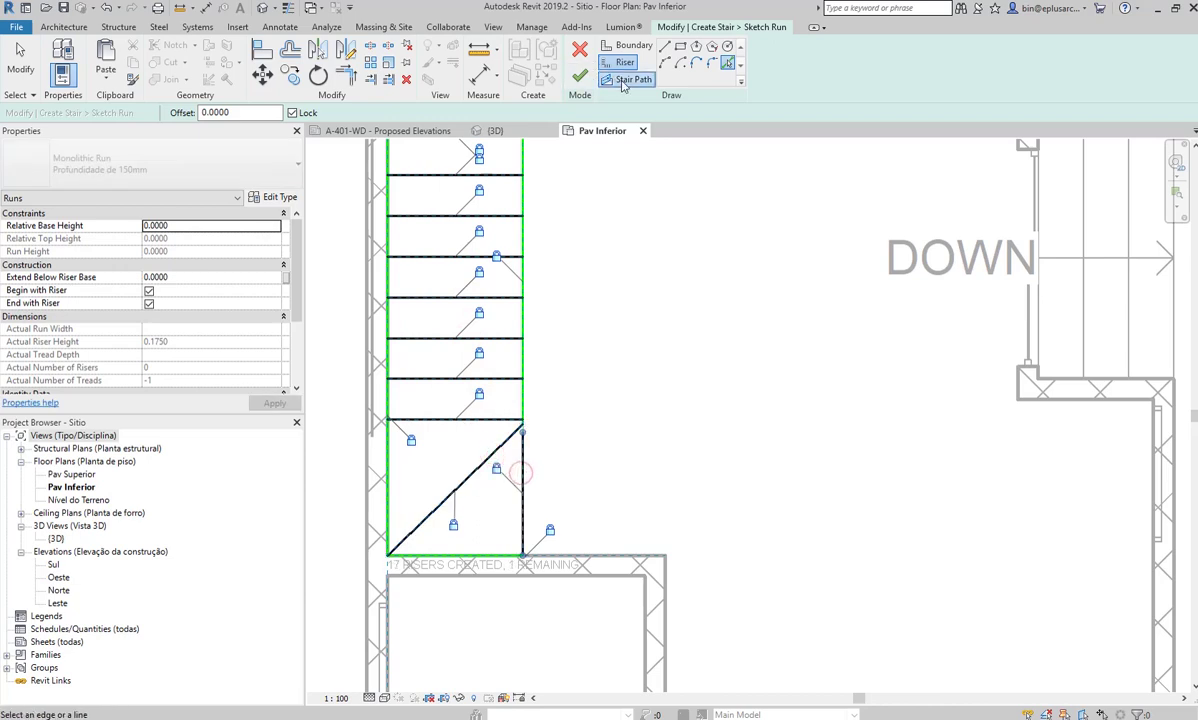
Draw the stair path along the lower run, up the corner and along the upper run, then finish
click(624, 80)
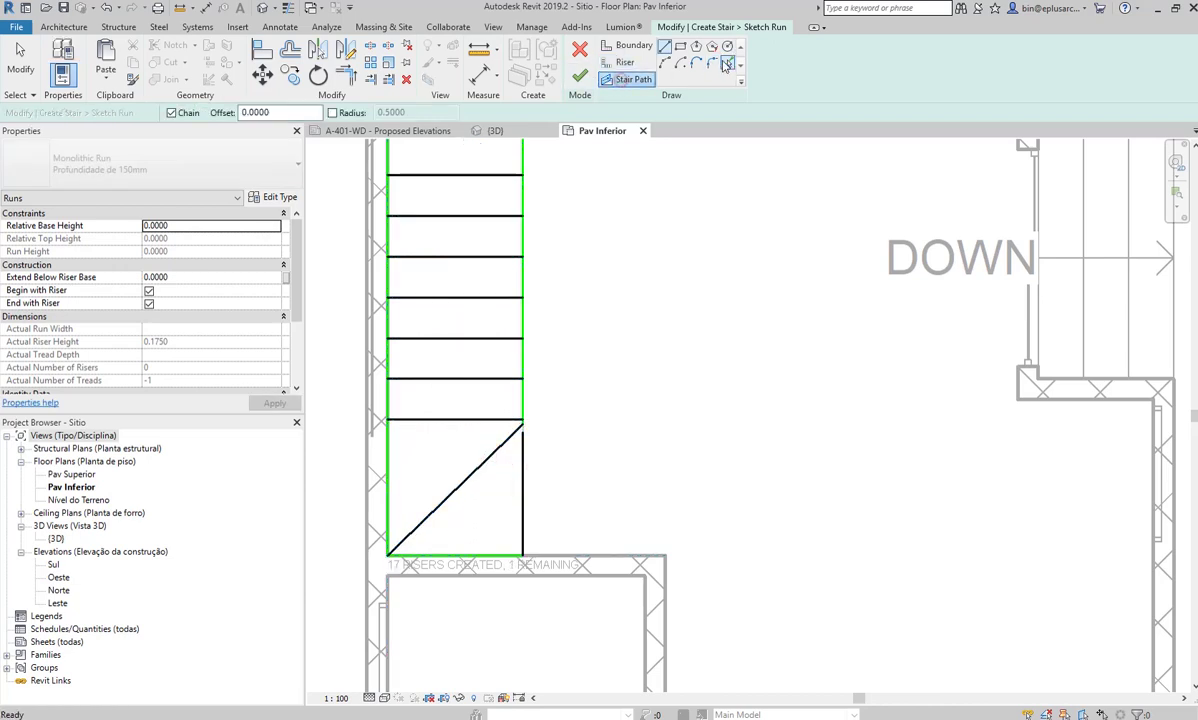
click(522, 492)
click(452, 493)
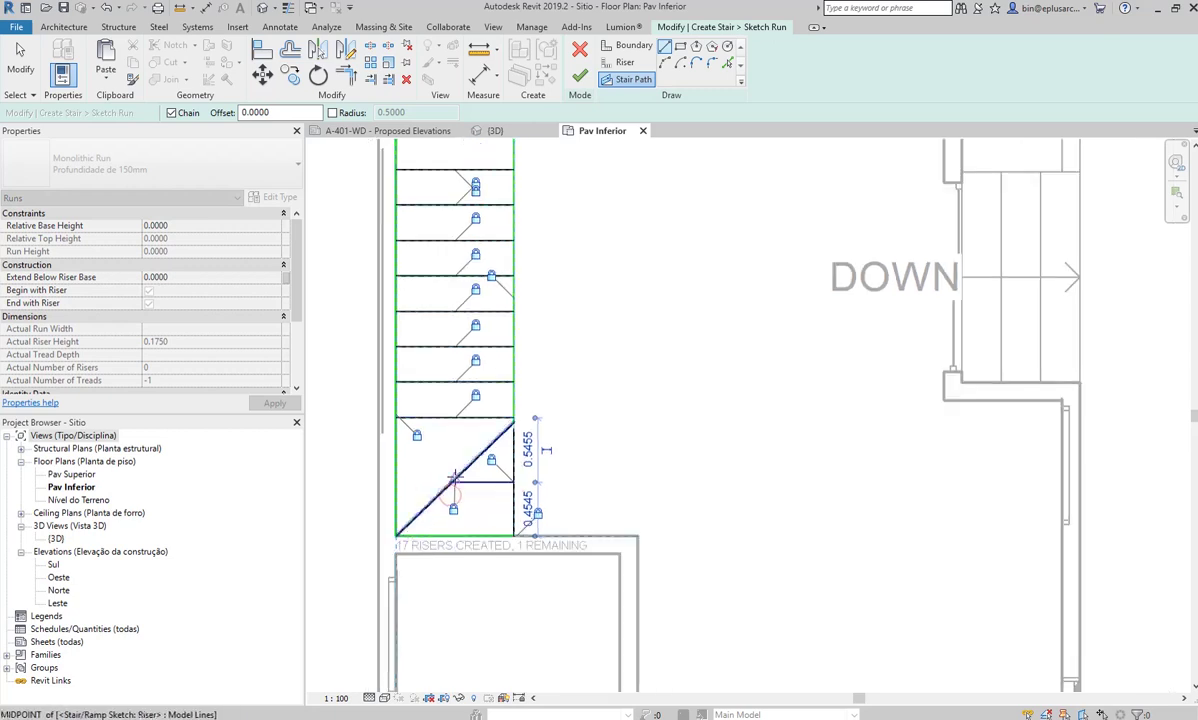
scroll(452, 478, down, 4)
middle_drag(465, 250, 465, 330)
scroll(465, 330, up, 1)
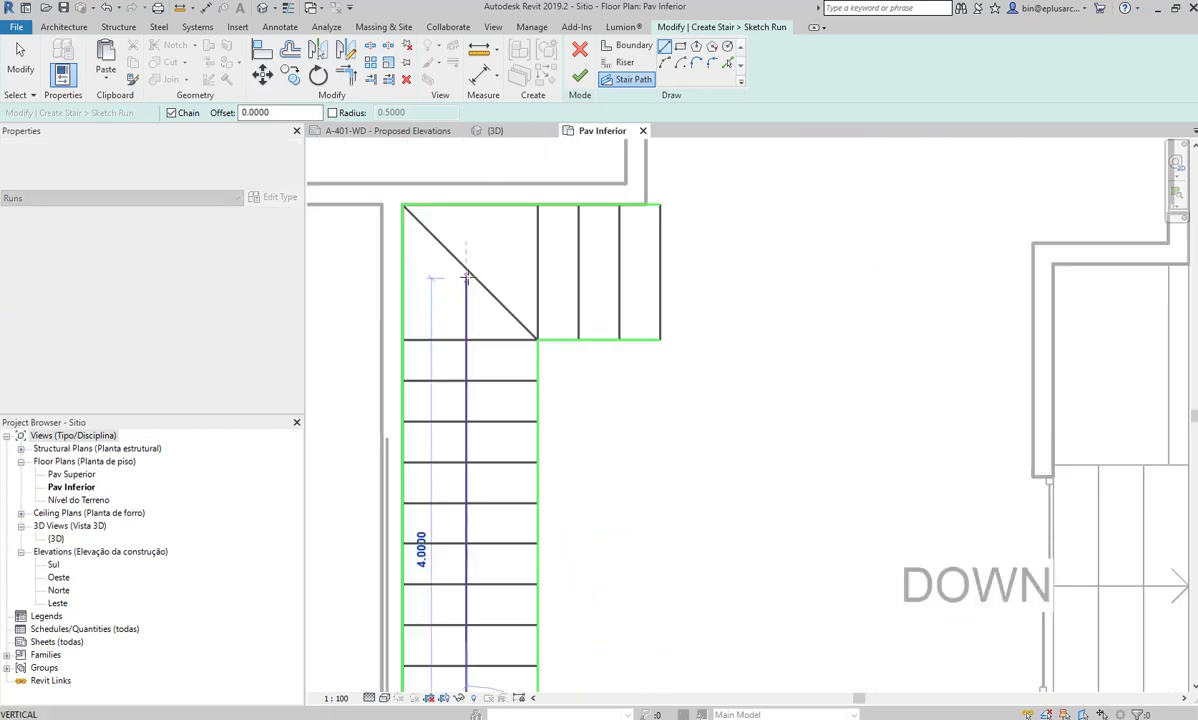
scroll(465, 330, up, 1)
click(466, 268)
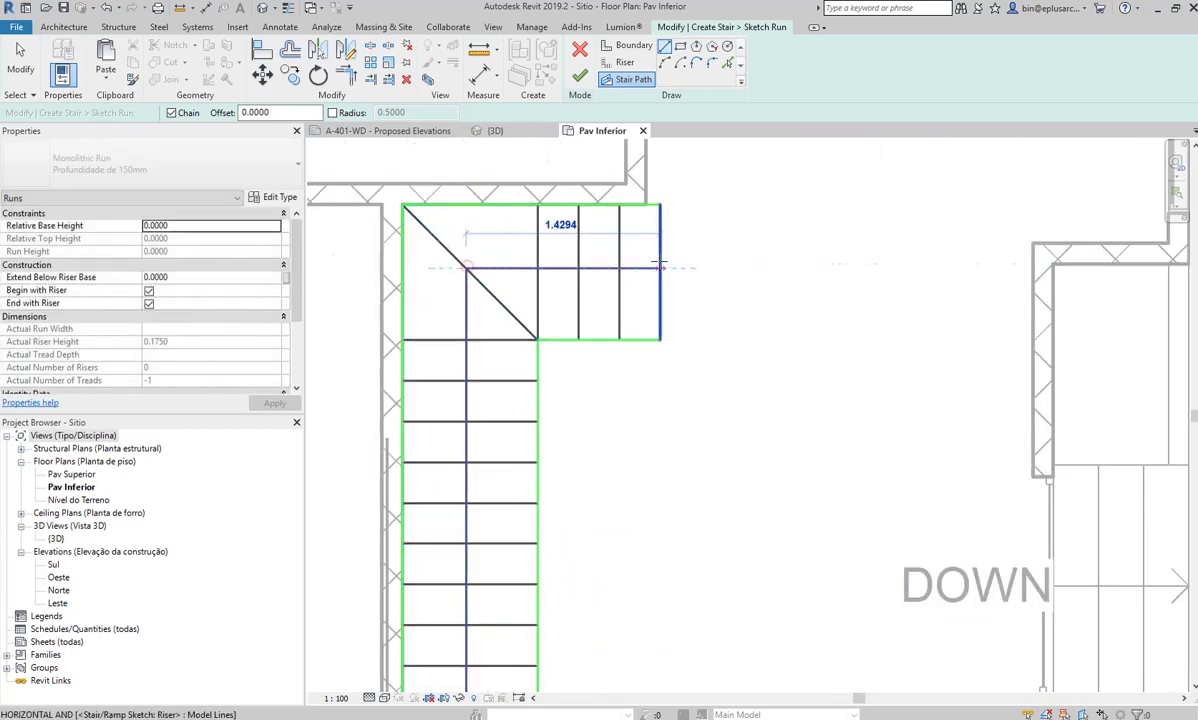
click(660, 268)
scroll(540, 240, down, 1)
scroll(480, 150, down, 1)
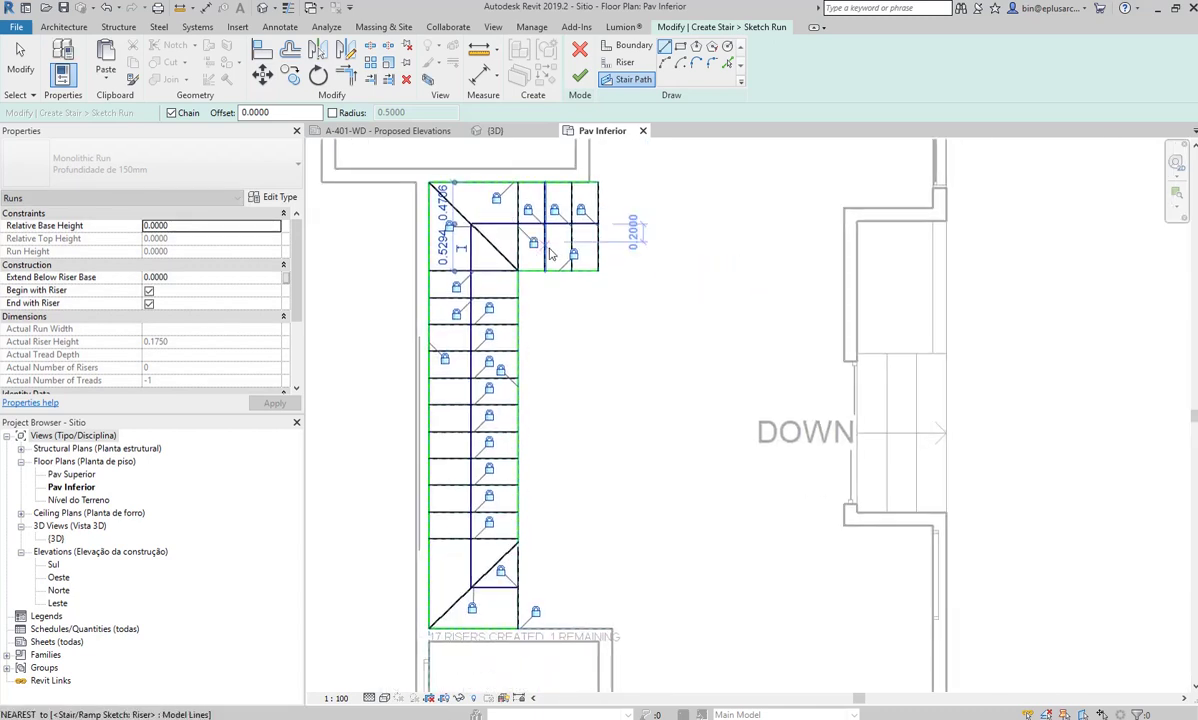
click(580, 76)
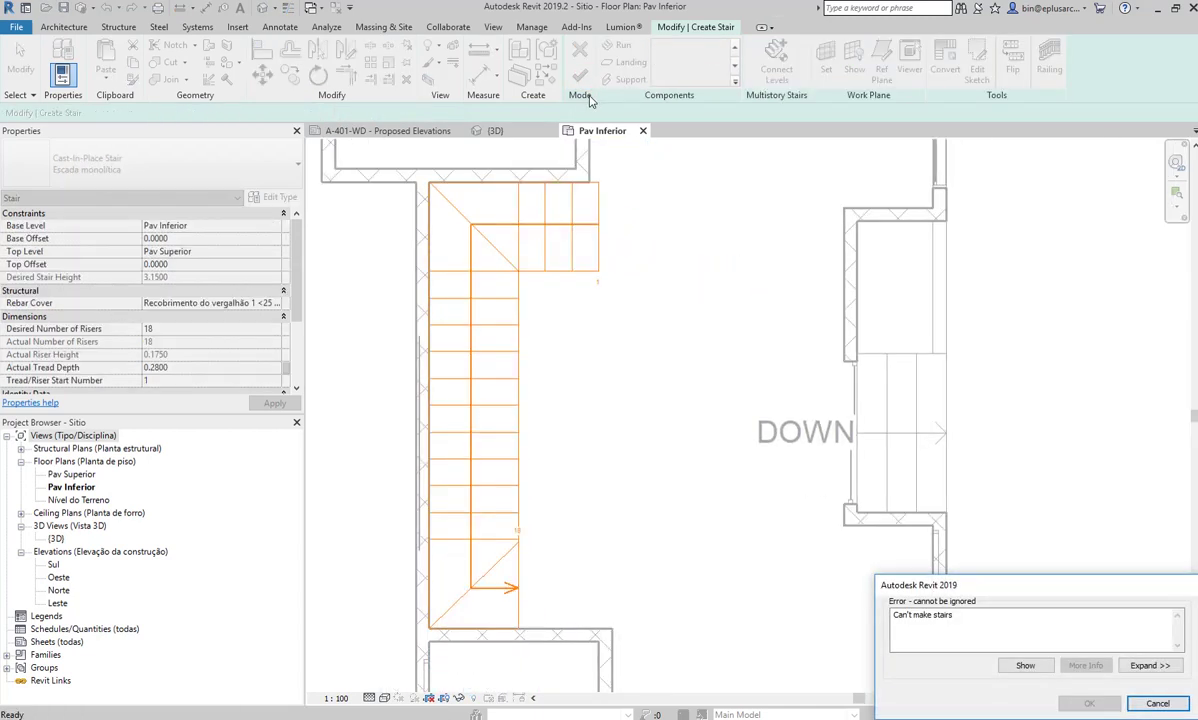
Dismiss the error, give the monolithic run type a Stepped underside, and finish the sketch
click(1179, 706)
click(270, 197)
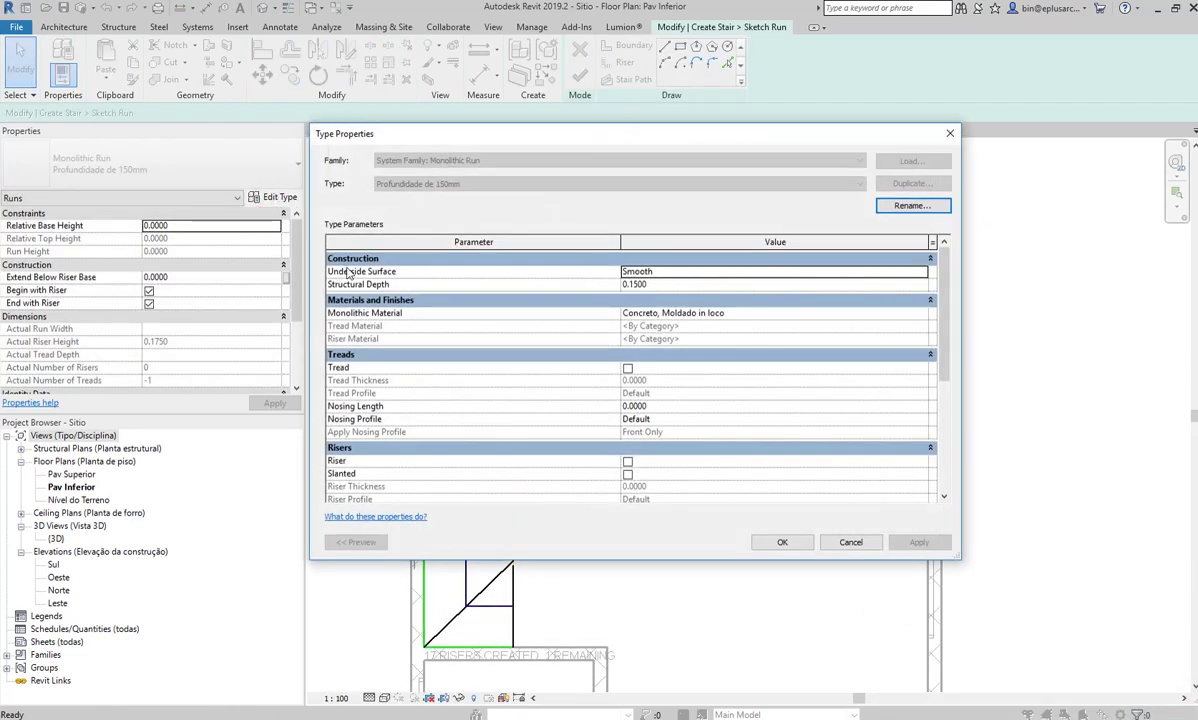
click(768, 271)
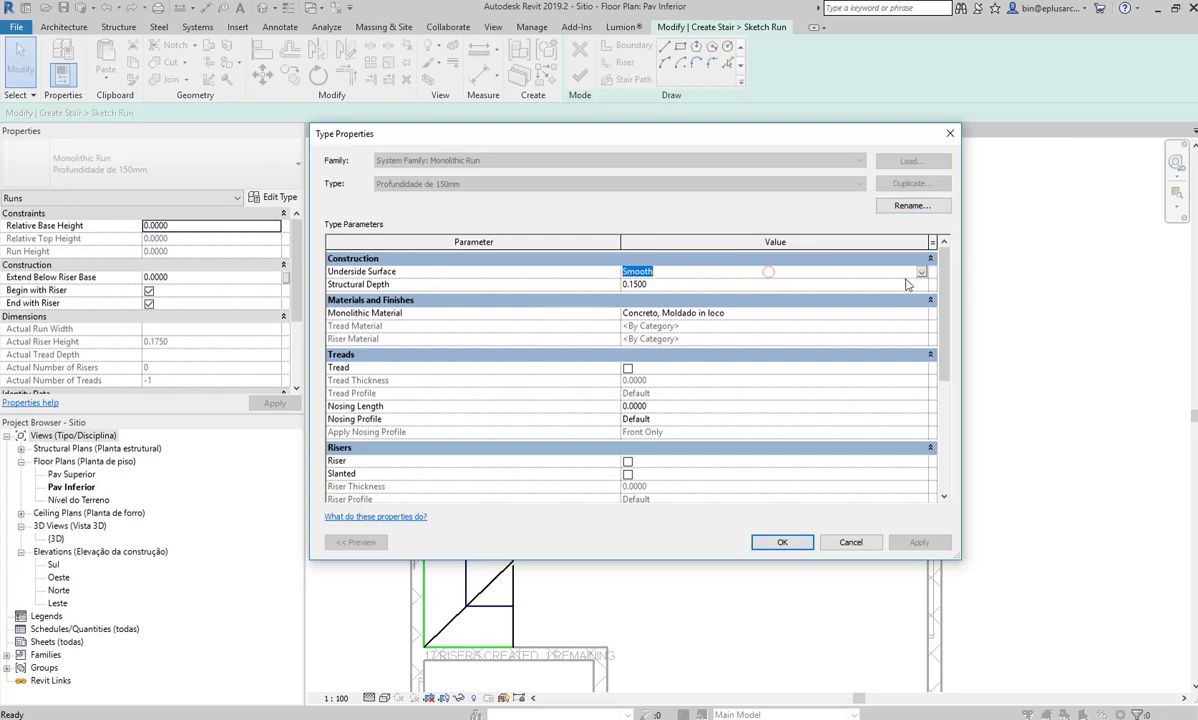
click(908, 277)
click(638, 285)
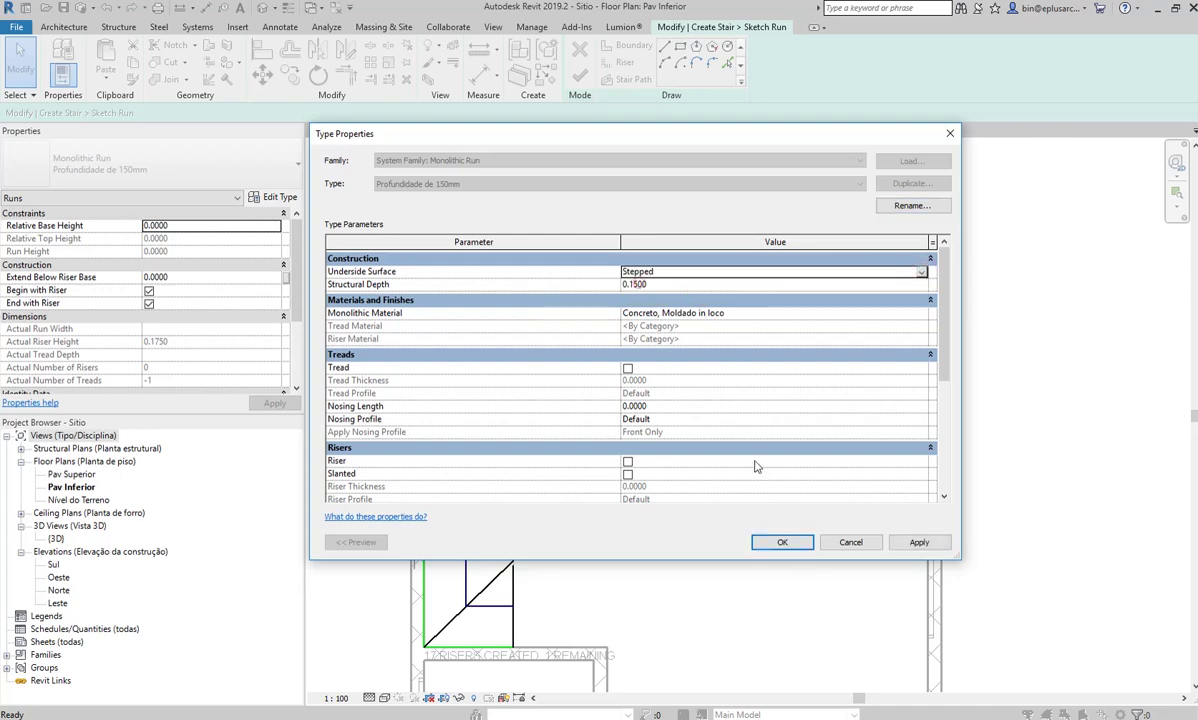
click(786, 543)
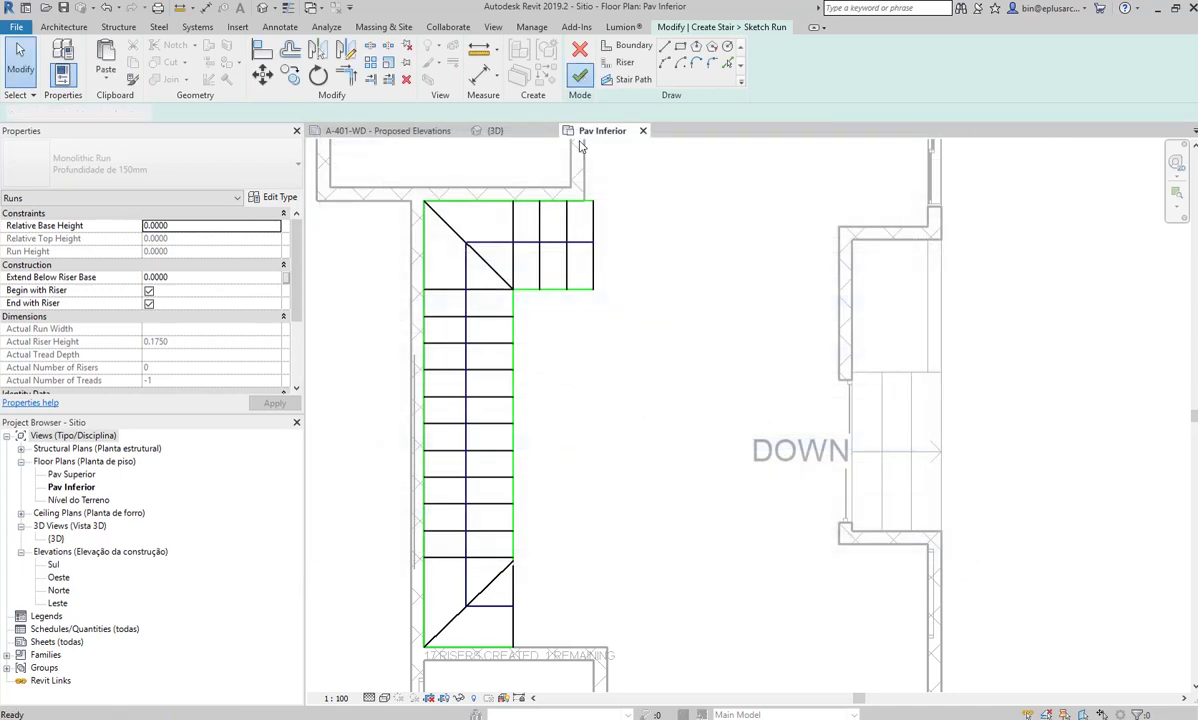
click(580, 75)
Isolate the stair run in the {3D} view with a Selection Box and orbit around it
click(263, 8)
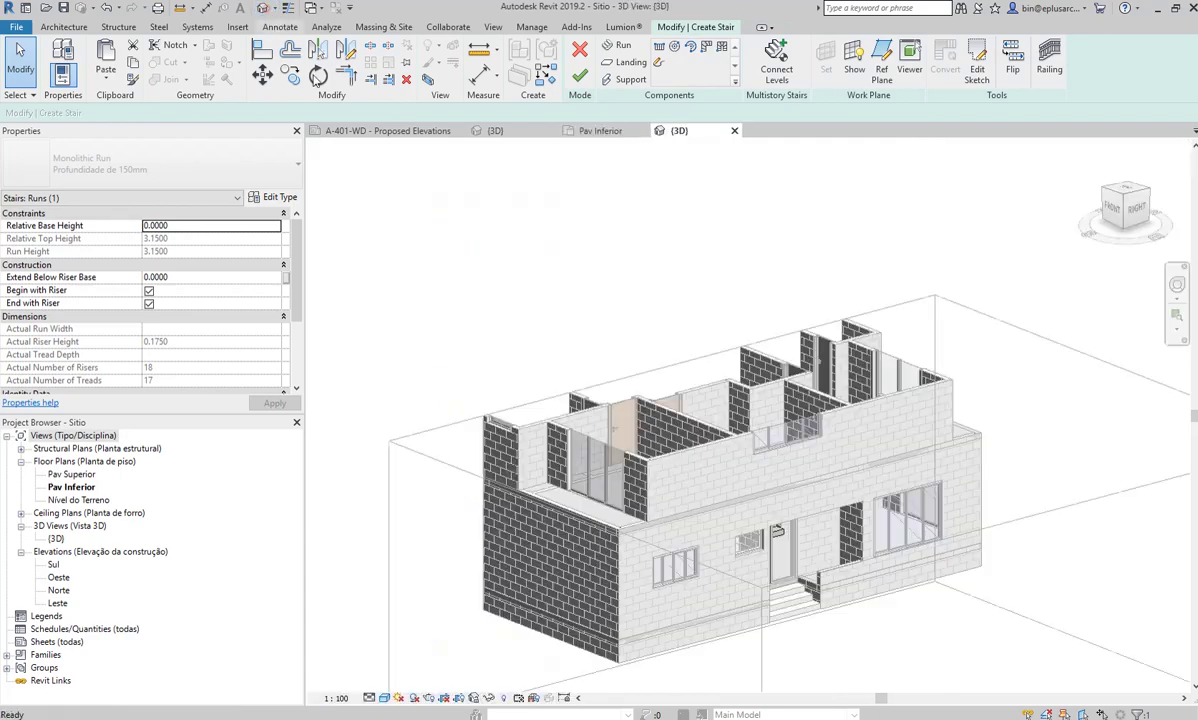
shift+middle_drag(661, 373, 560, 380)
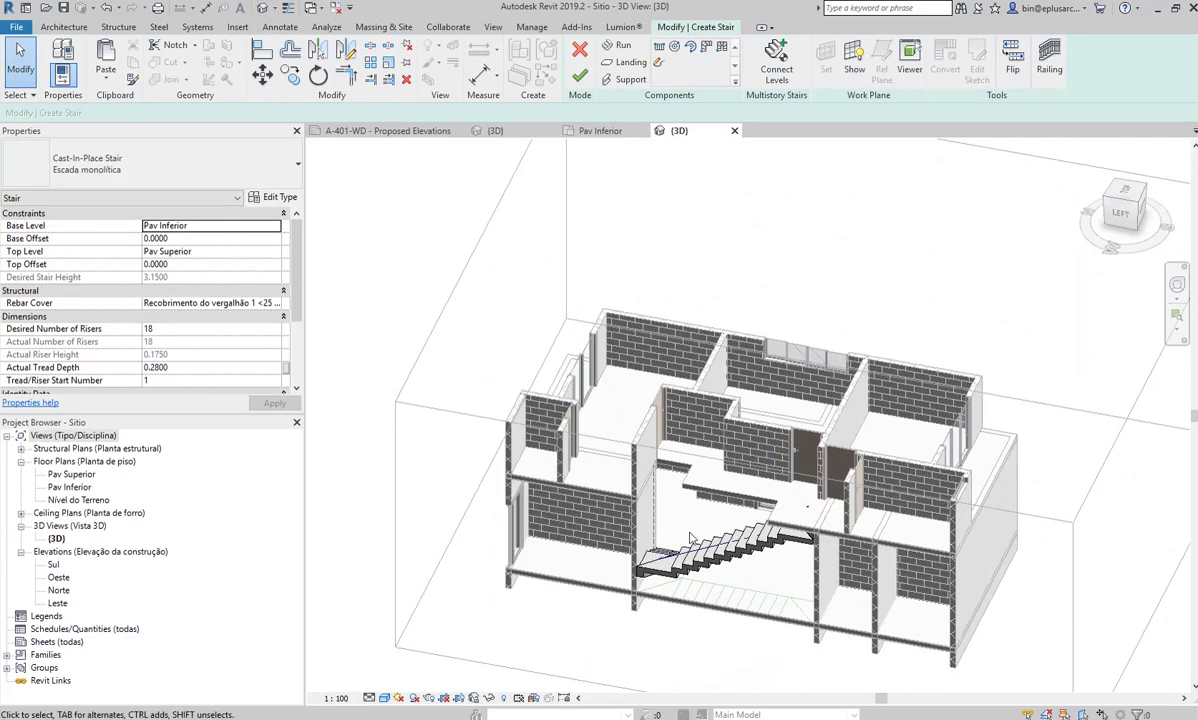
click(730, 548)
click(428, 80)
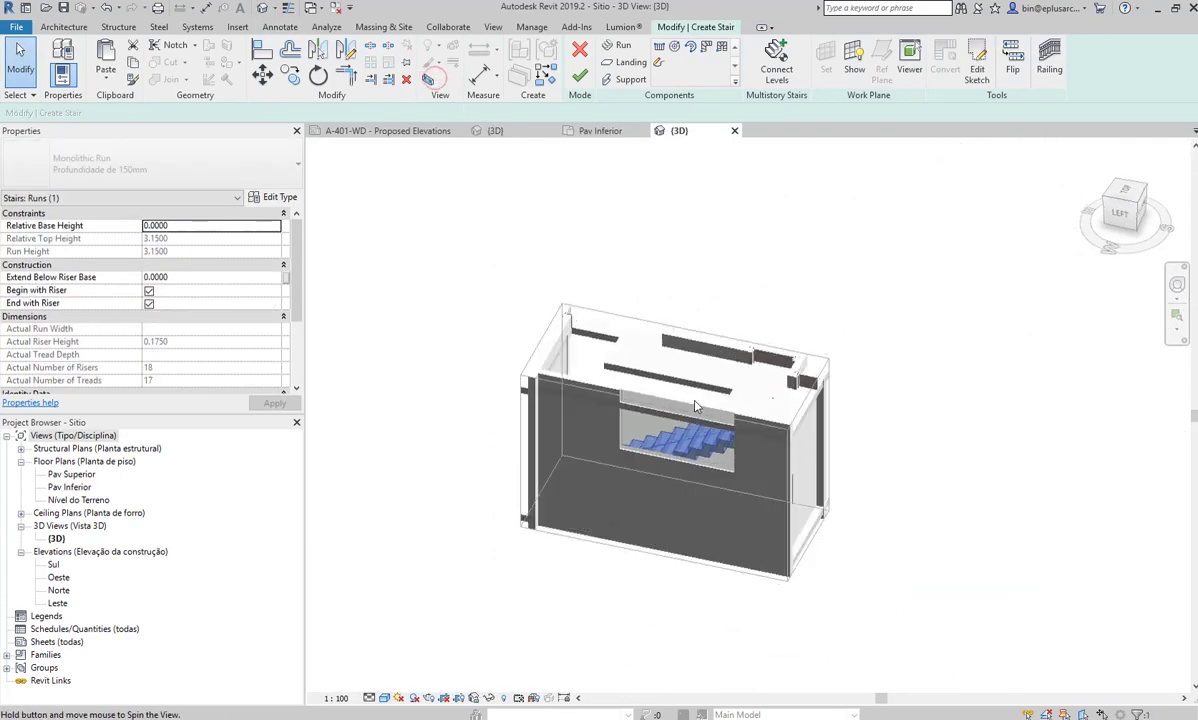
mouse_move(503, 393)
shift+middle_down()
mouse_move(786, 442)
mouse_move(614, 314)
mouse_move(811, 420)
mouse_move(521, 306)
mouse_move(527, 370)
shift+middle_up()
click(786, 442)
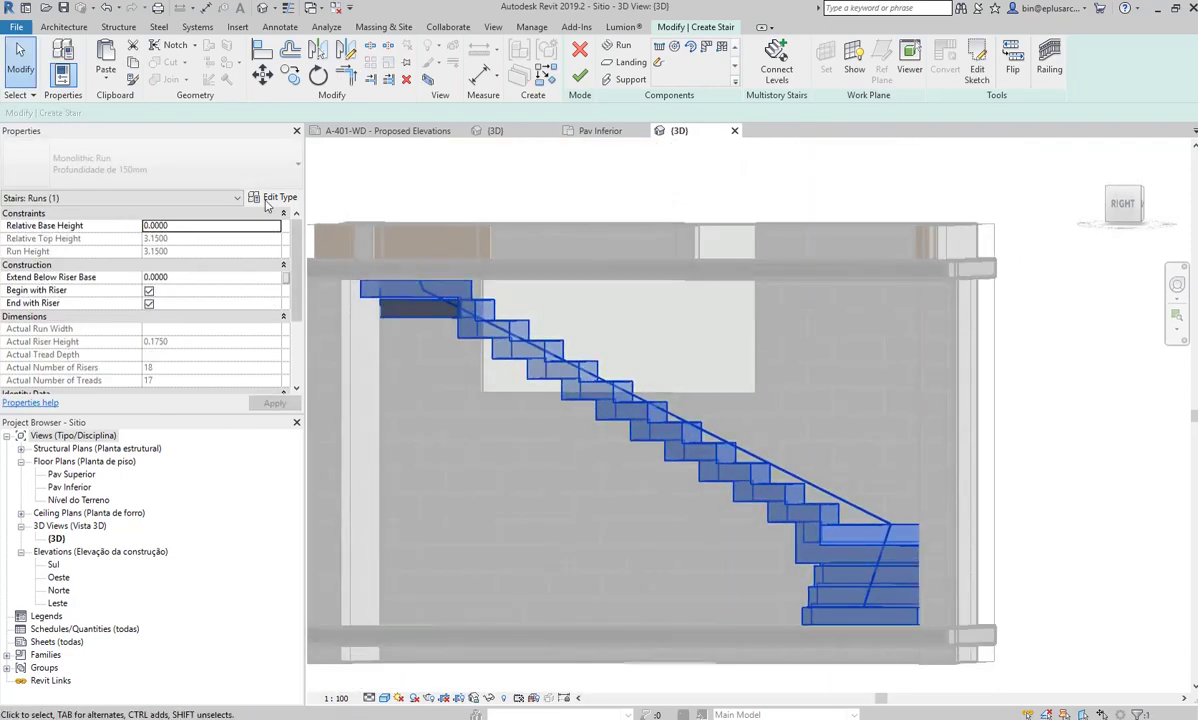
Change the run type's Underside Surface to Smooth
click(270, 197)
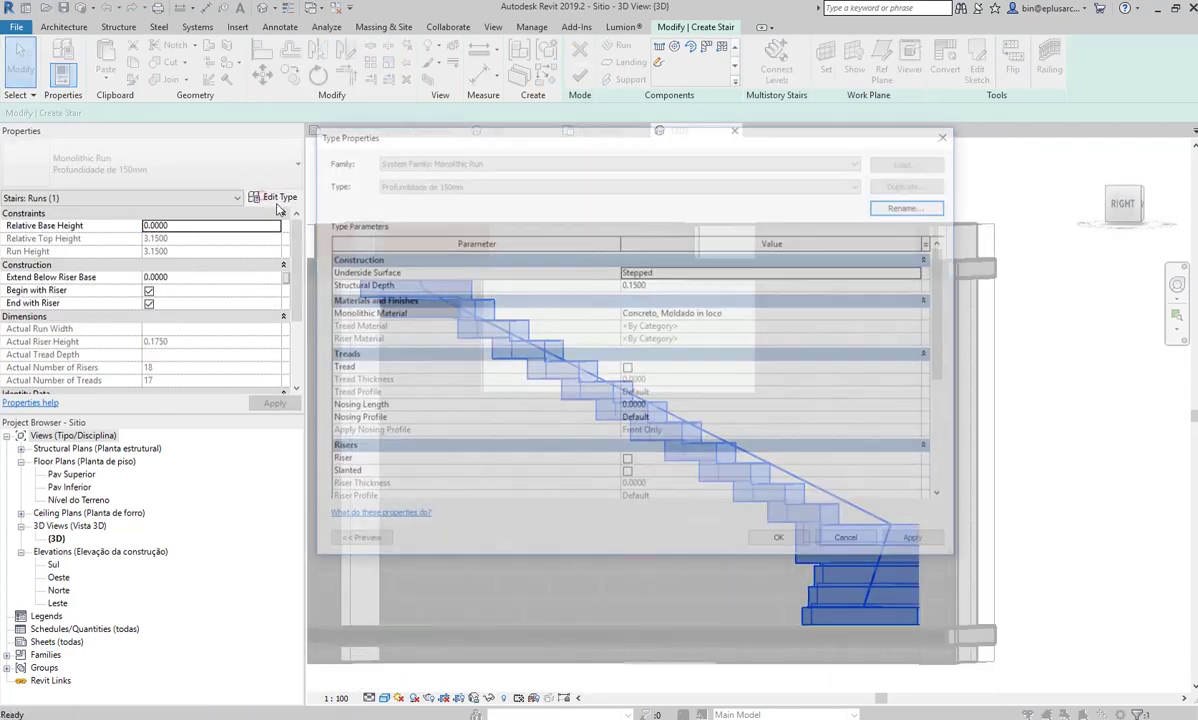
click(730, 272)
click(920, 272)
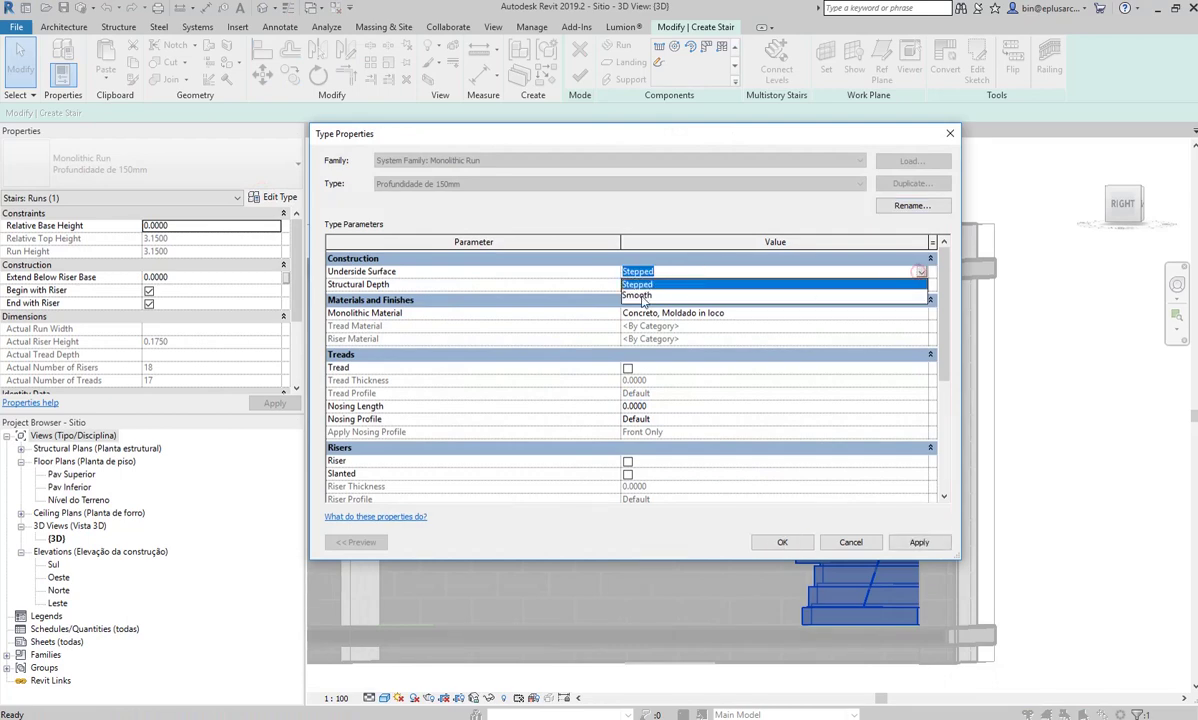
click(640, 297)
Confirm the Smooth underside with a new structural depth and dismiss the Can't make stairs error
text(0.5000)
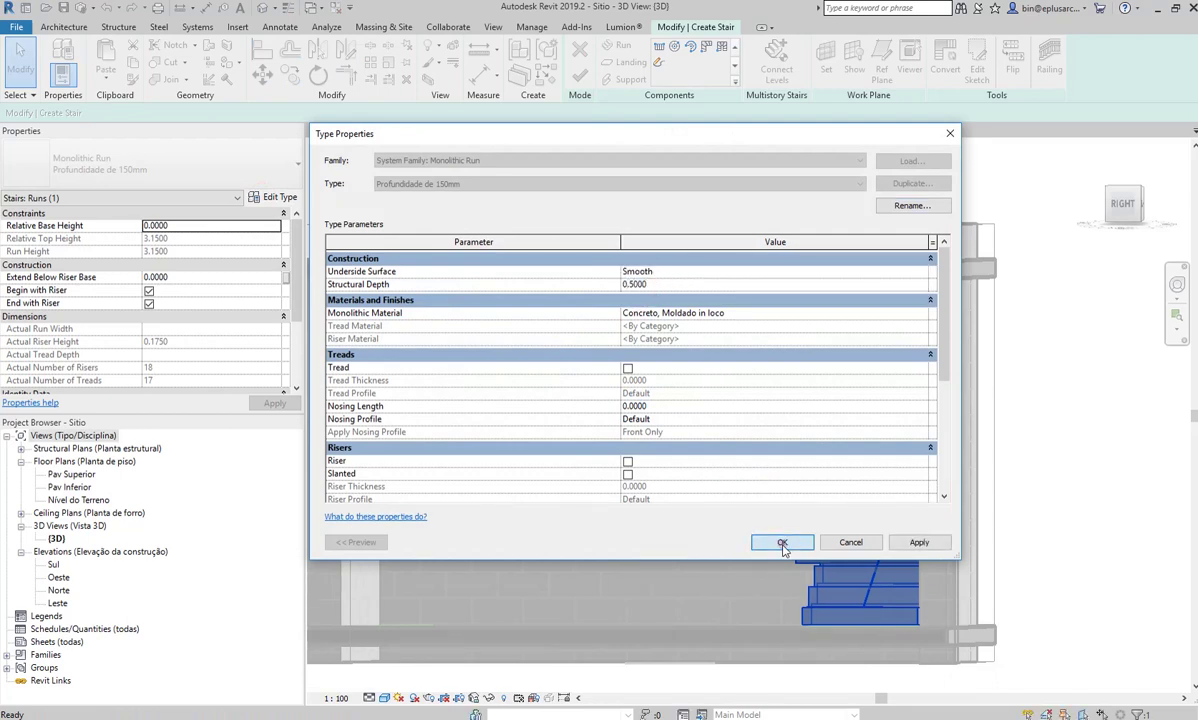
click(778, 542)
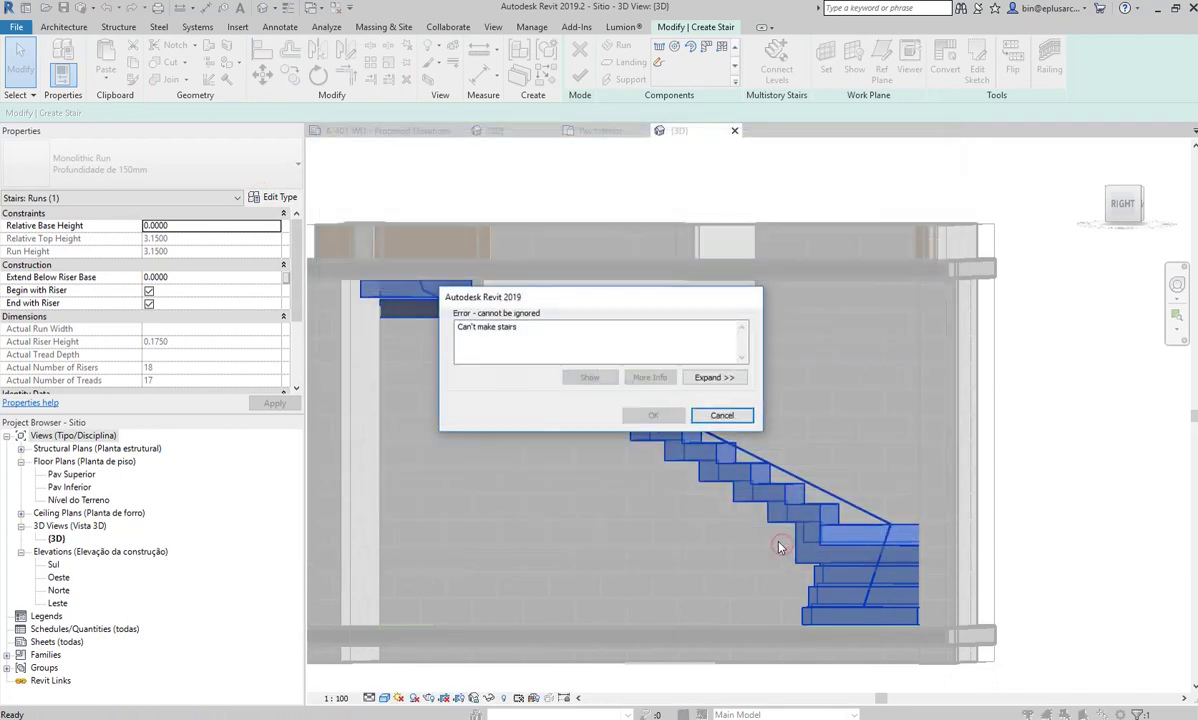
key(Escape)
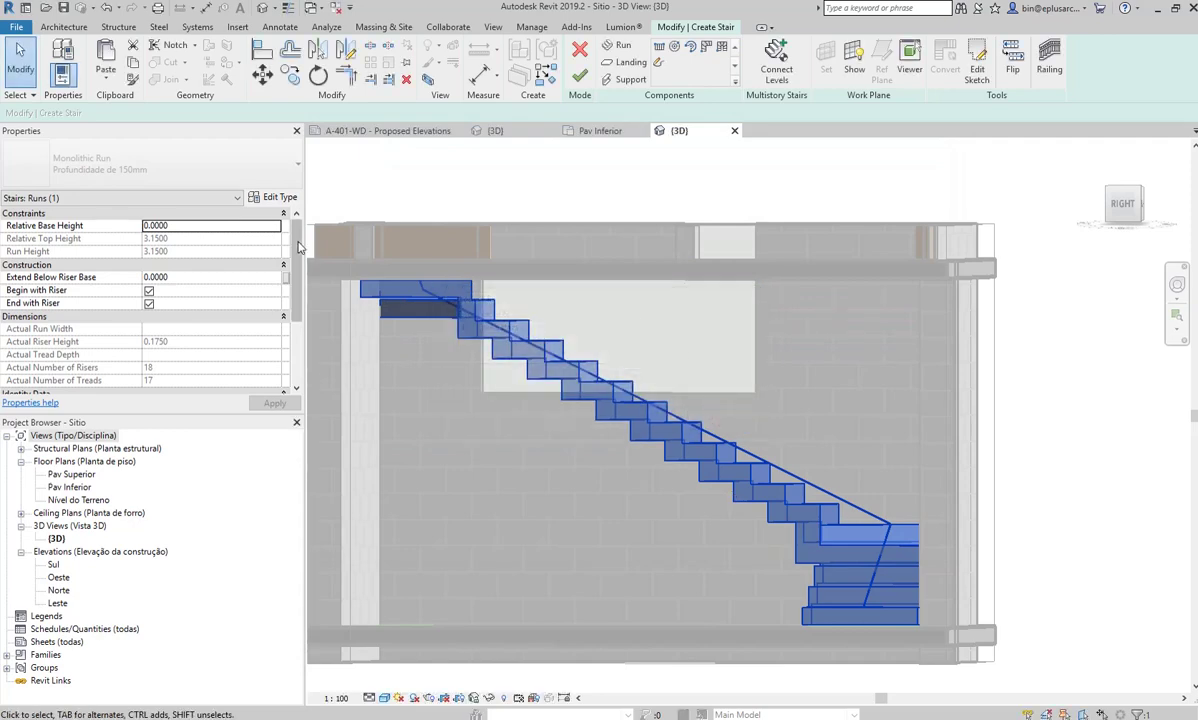
Preview and accept a 0.3000 structural depth for the run type
click(273, 197)
click(683, 286)
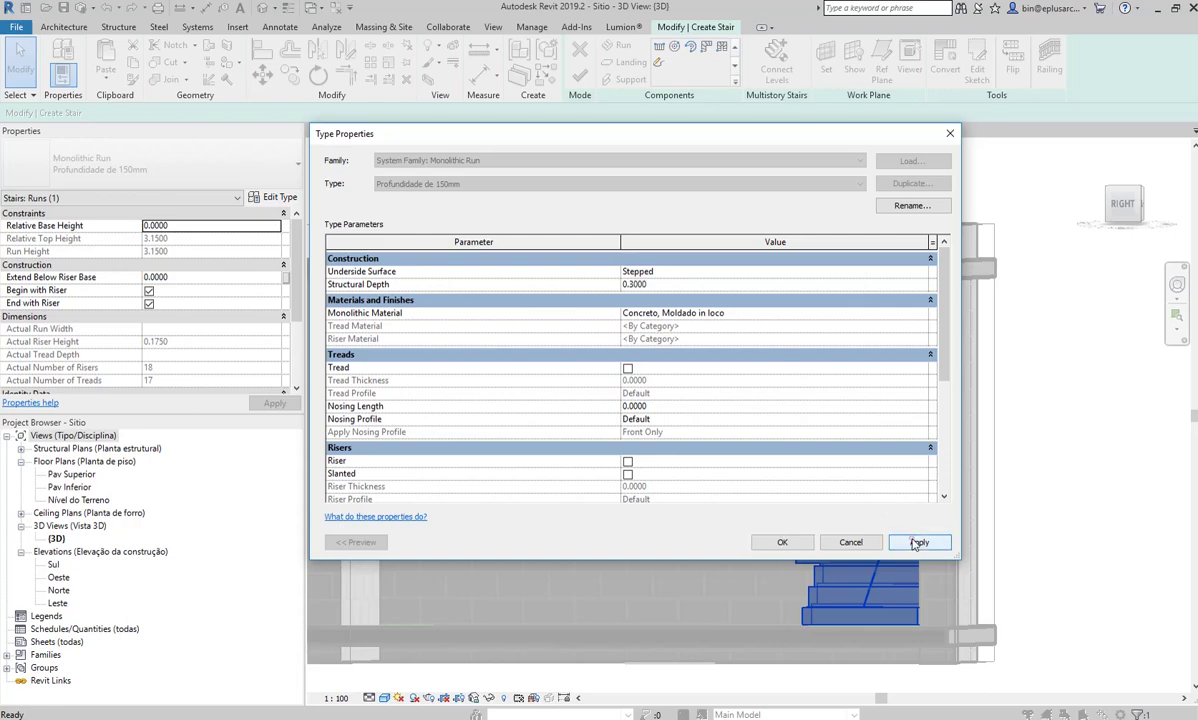
click(916, 543)
click(782, 544)
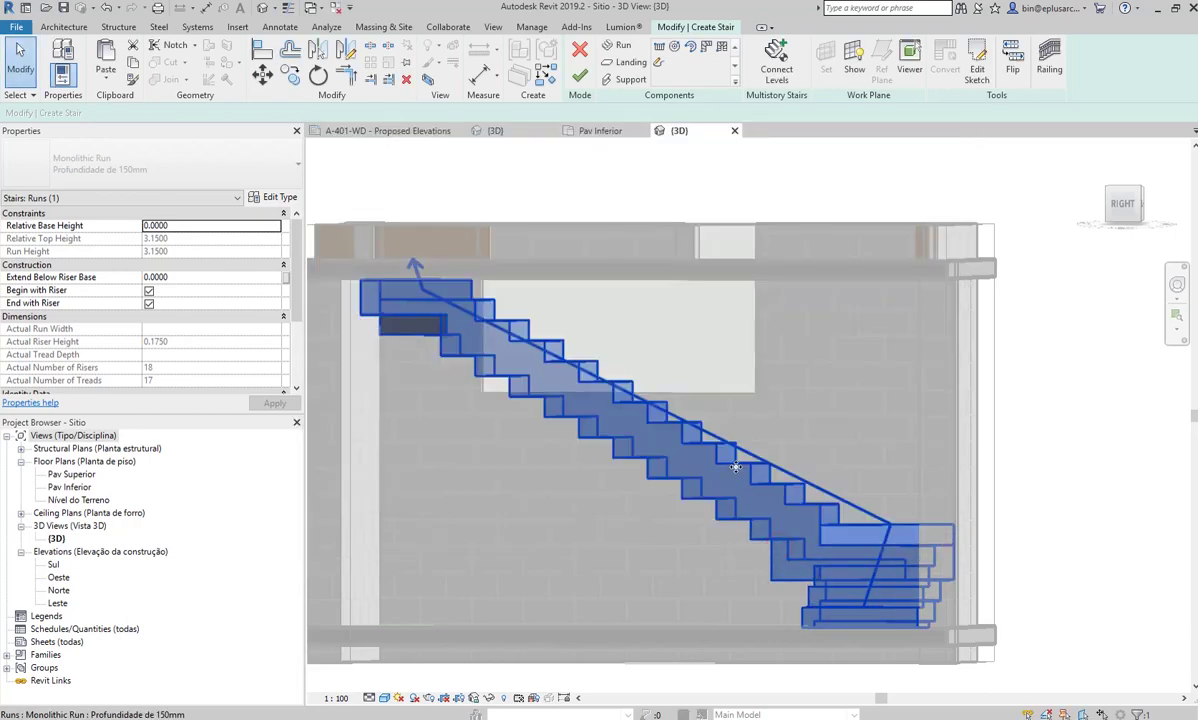
key(Escape)
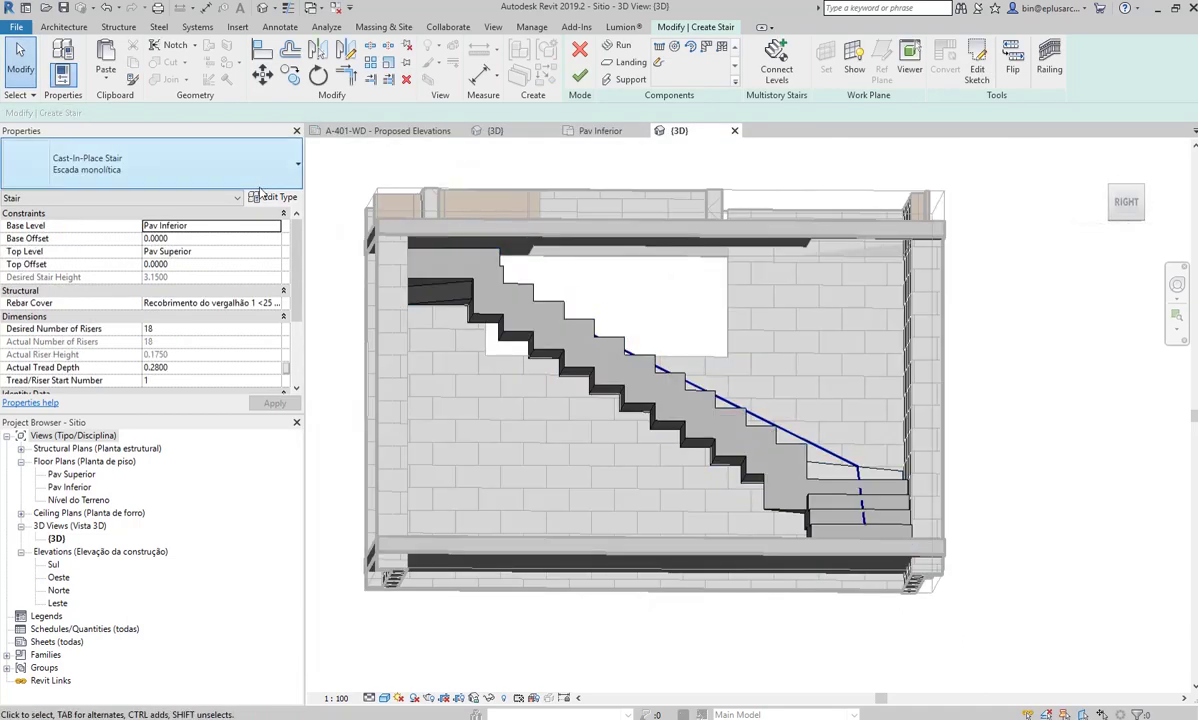
Apply a Smooth underside to the run type and adjust its Structural Depth
click(262, 196)
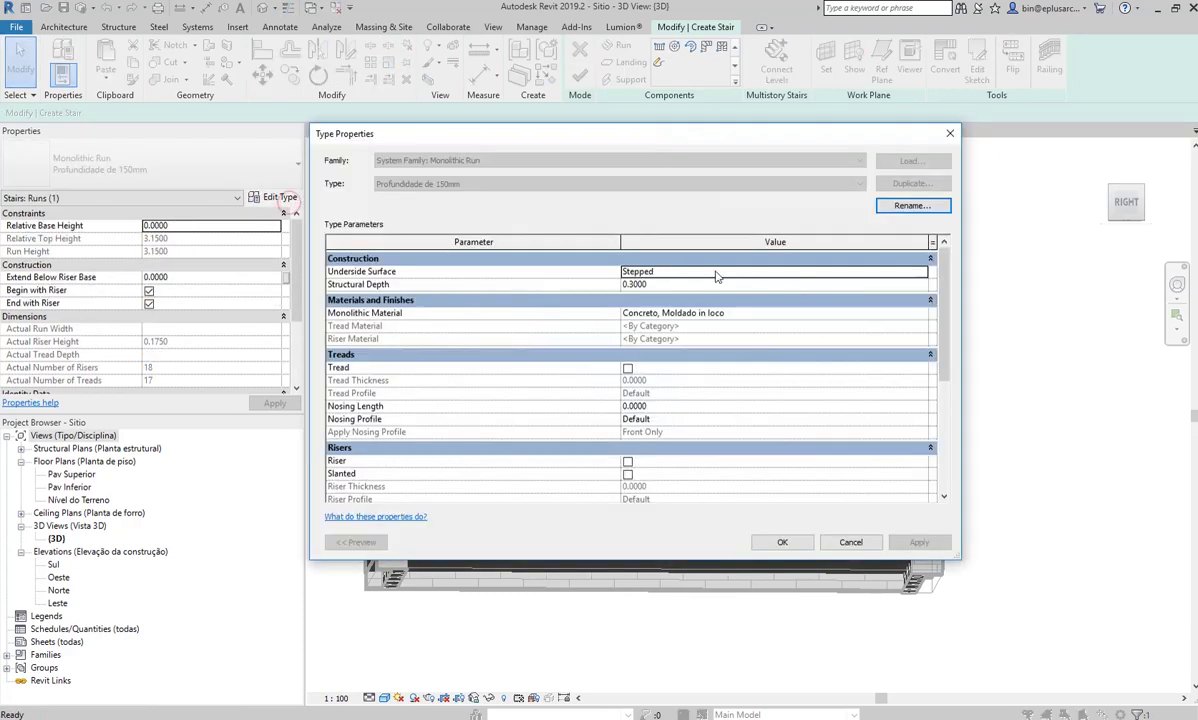
click(714, 272)
click(921, 272)
click(660, 286)
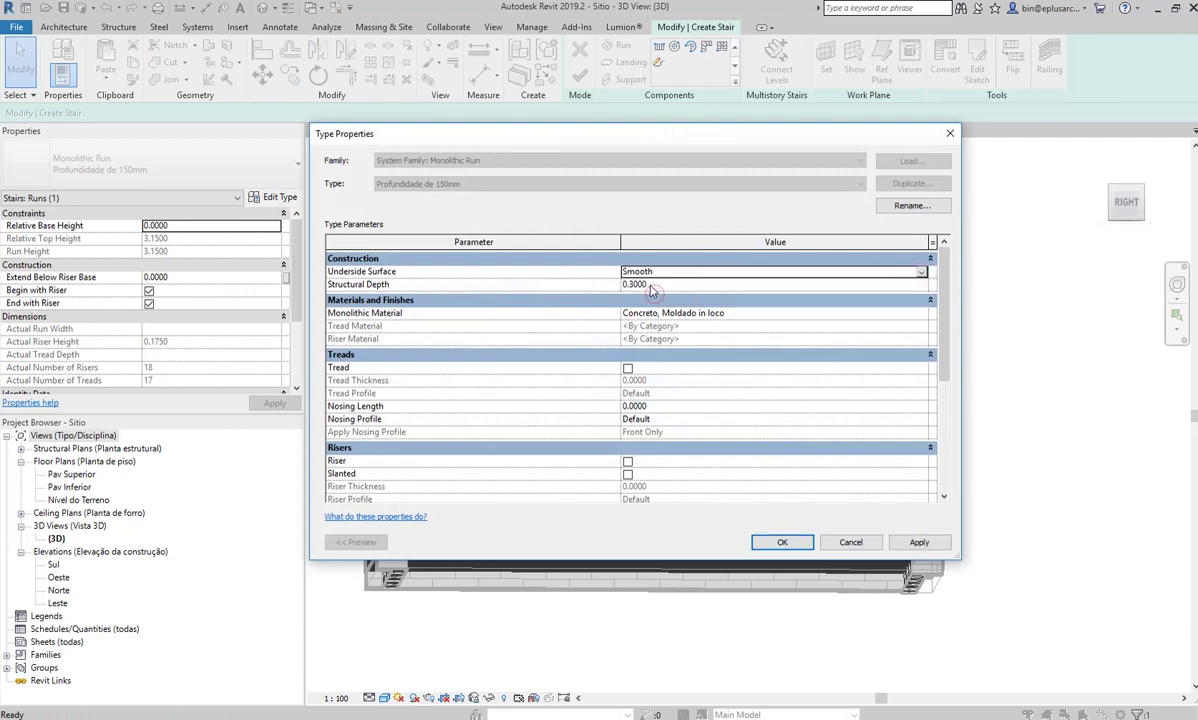
click(905, 542)
click(740, 392)
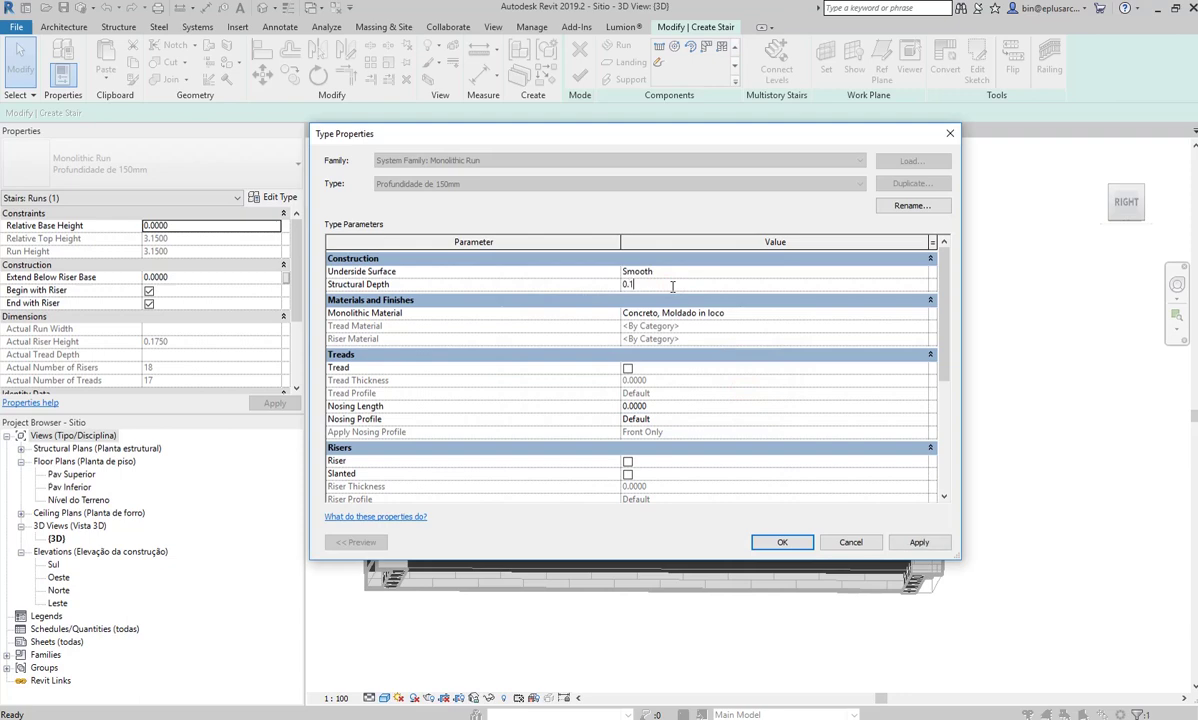
click(858, 544)
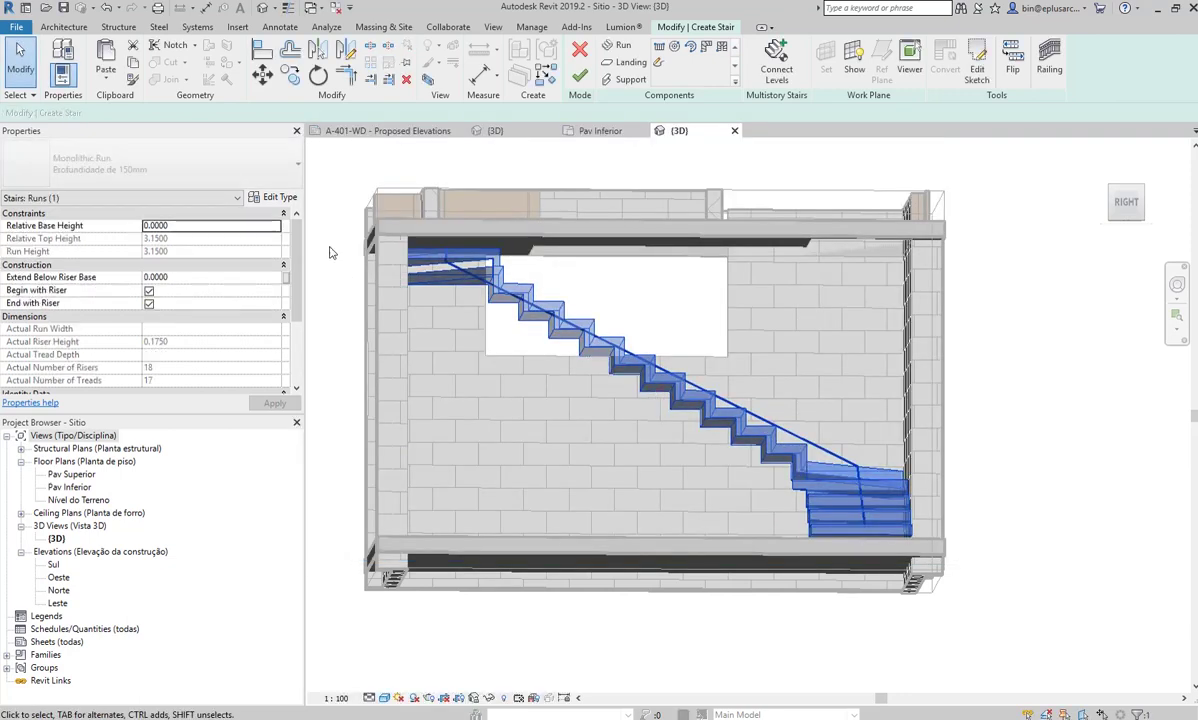
Retry the Smooth underside and dismiss the resulting Can't make stairs error
click(285, 199)
click(801, 272)
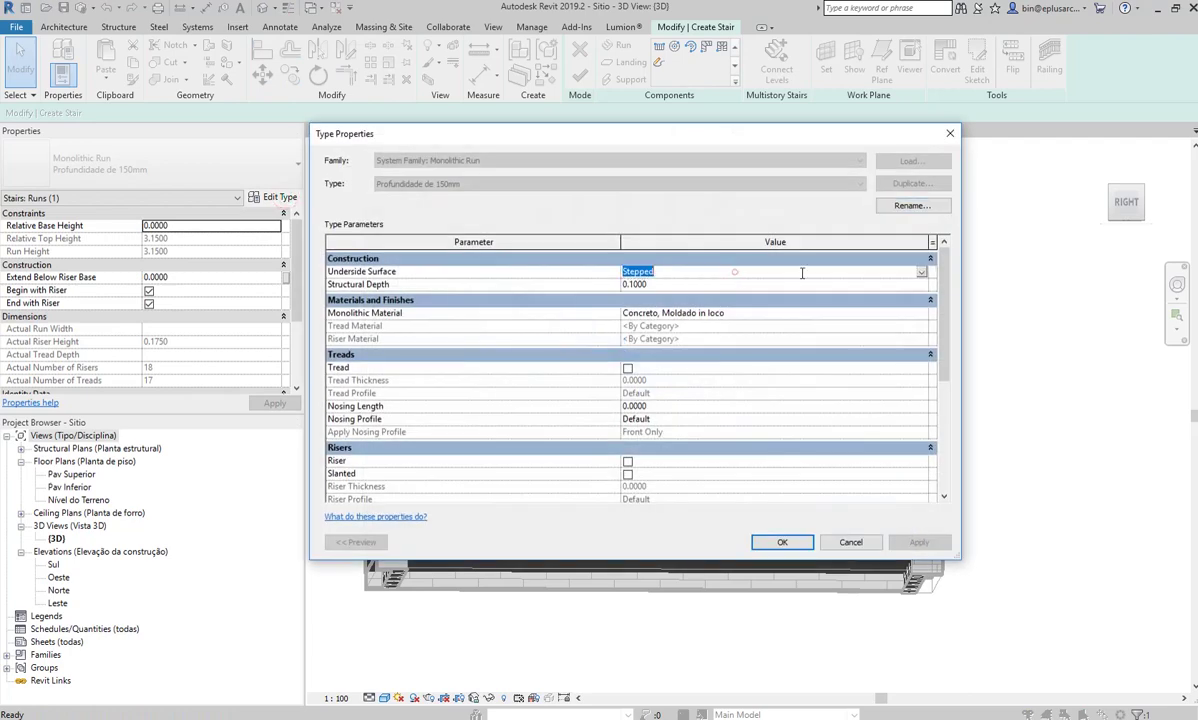
click(922, 272)
click(700, 285)
click(667, 285)
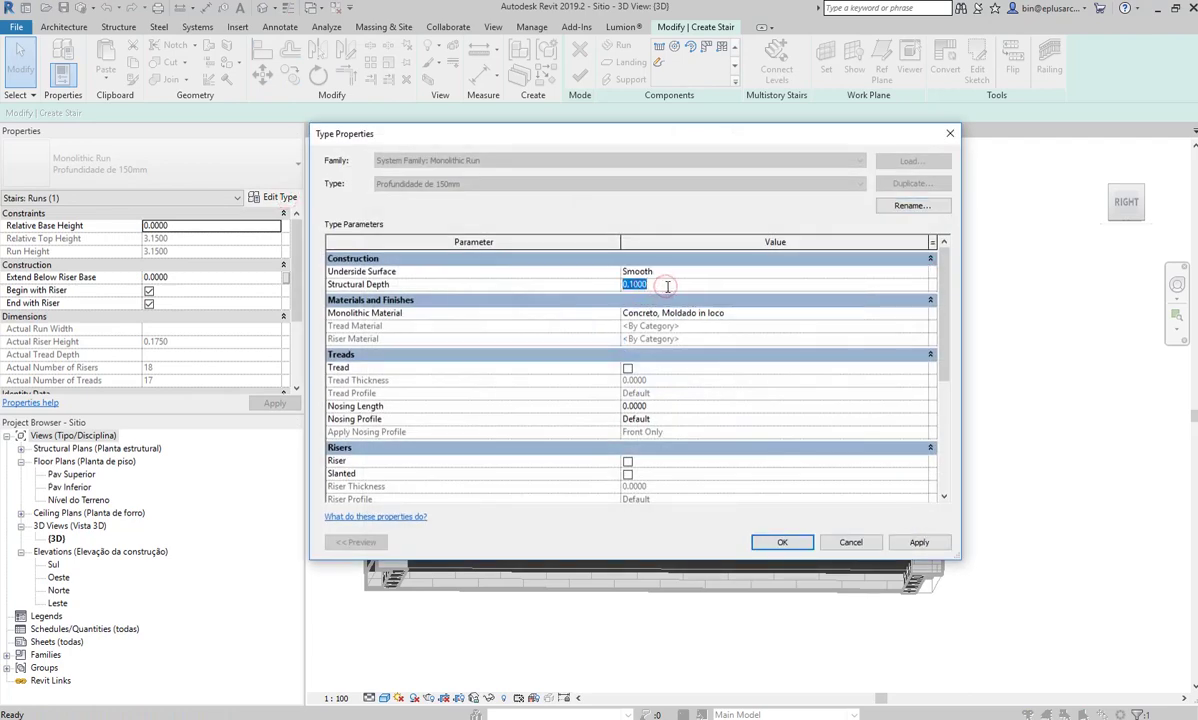
click(919, 543)
click(737, 398)
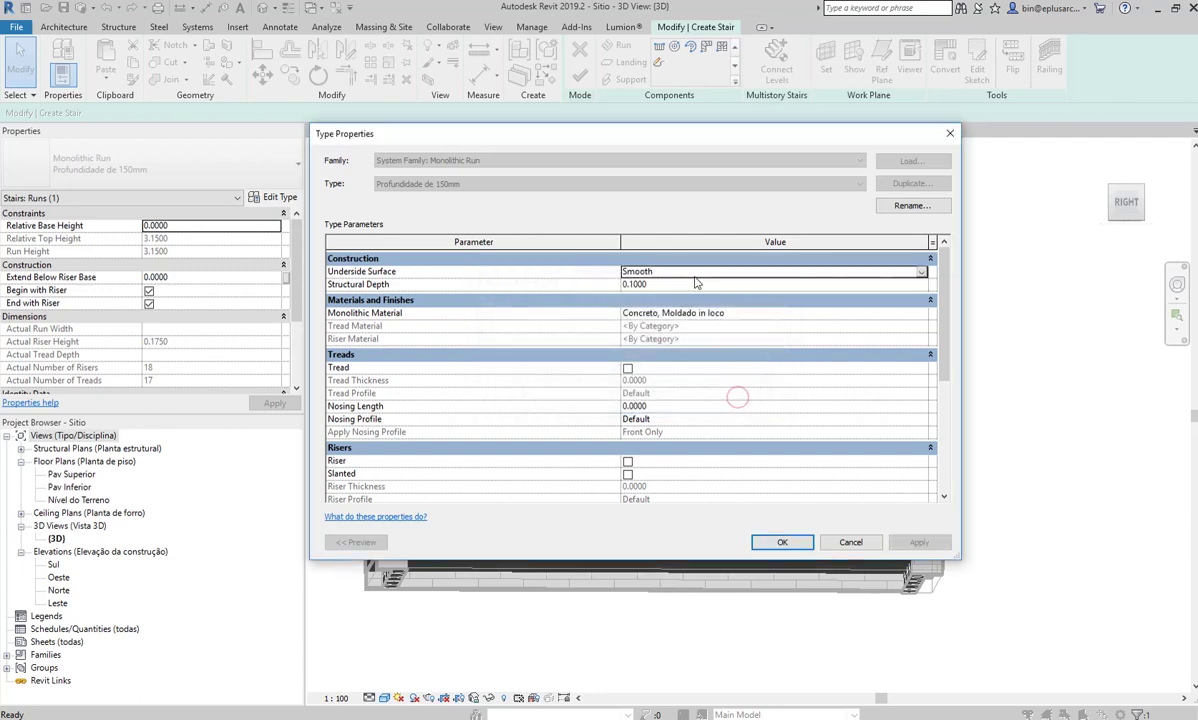
Revert the underside to Stepped with a 0.1500 Structural Depth and close Type Properties
click(920, 272)
click(680, 284)
click(665, 286)
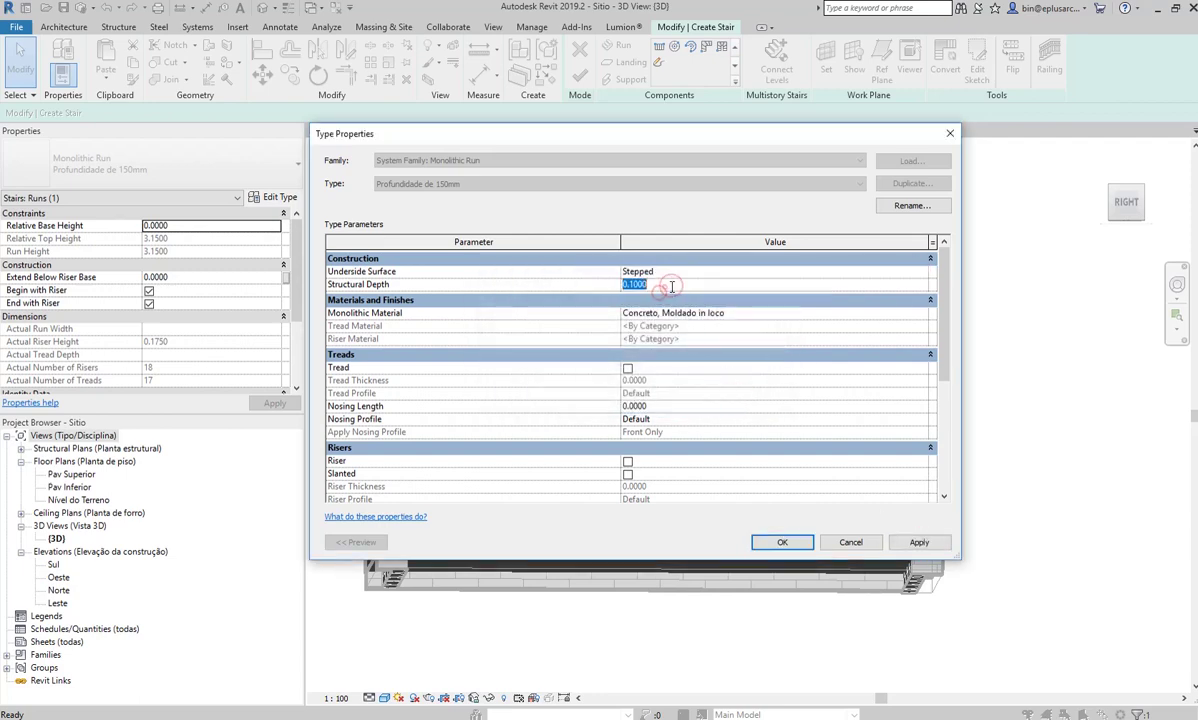
text(0.15)
key(Return)
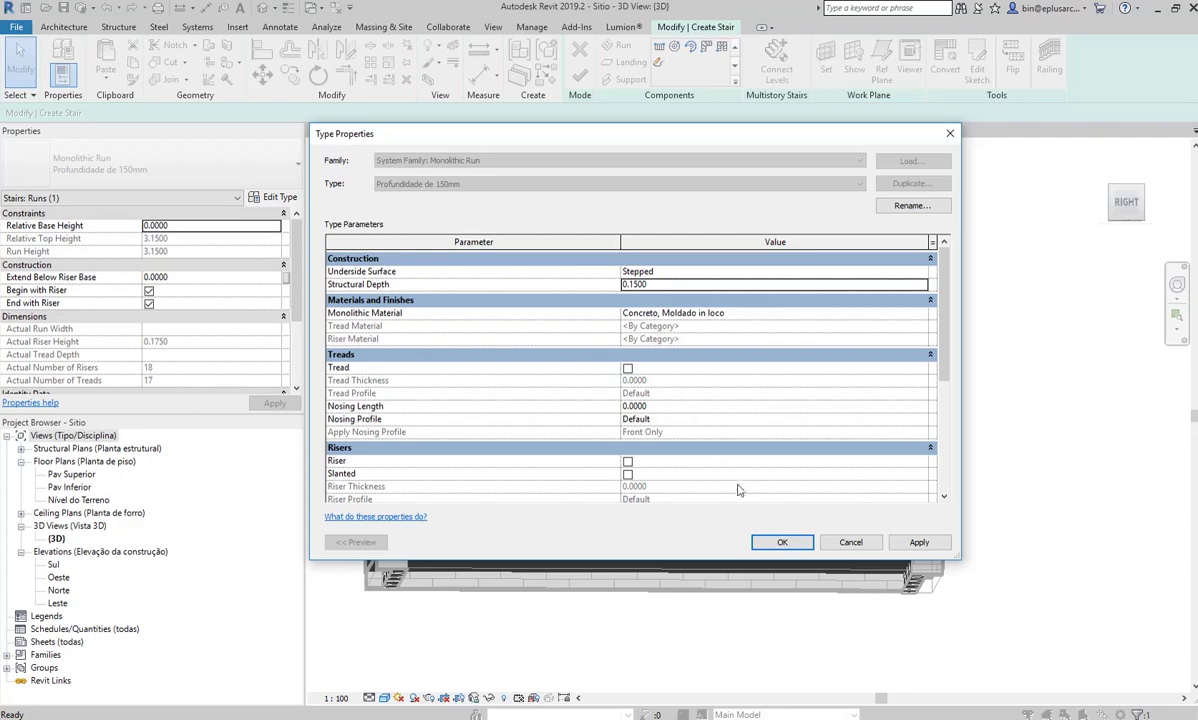
click(782, 542)
Delete both stair railings in the 3D view and open the Pav Superior floor plan
scroll(650, 465, up, 2)
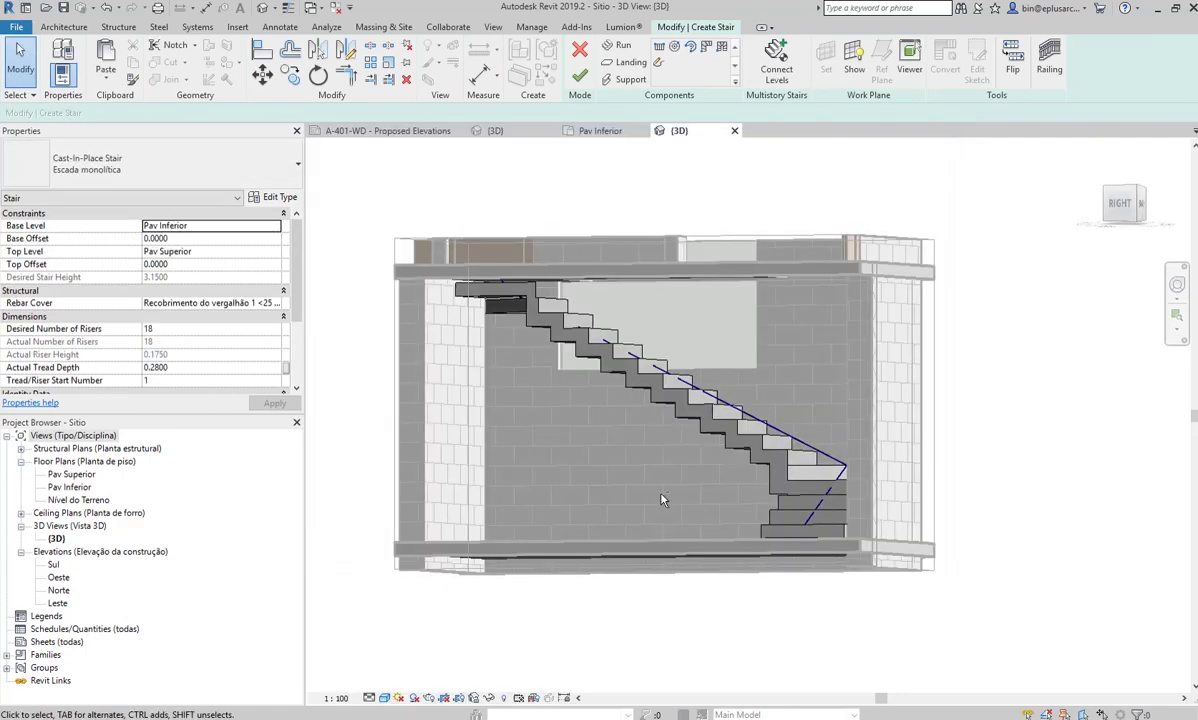
scroll(640, 489, up, 2)
shift+middle_drag(640, 489, 658, 279)
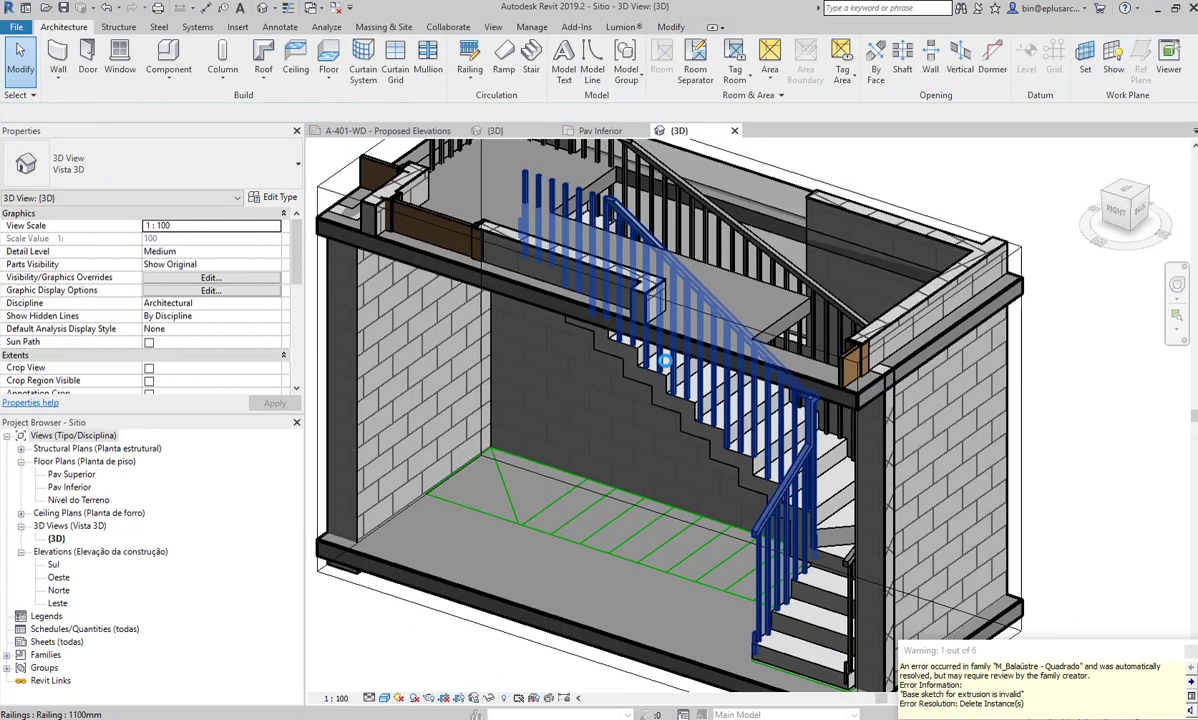
shift+middle_drag(665, 360, 741, 342)
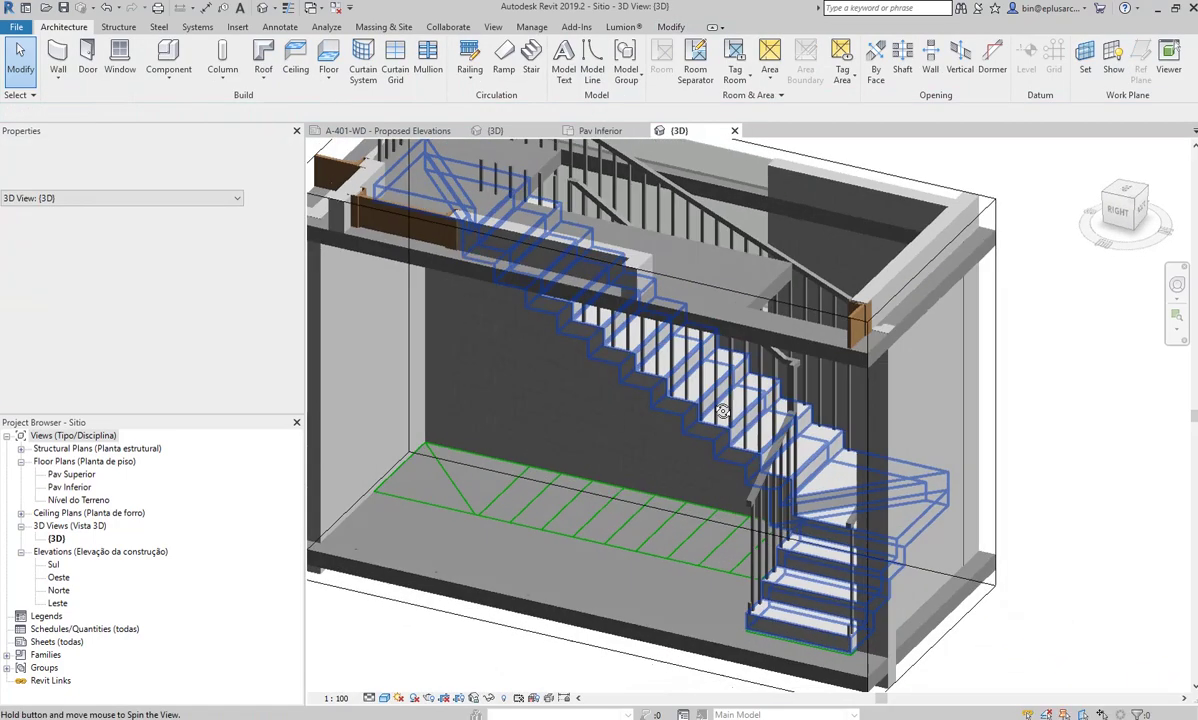
click(788, 366)
key(Delete)
click(811, 294)
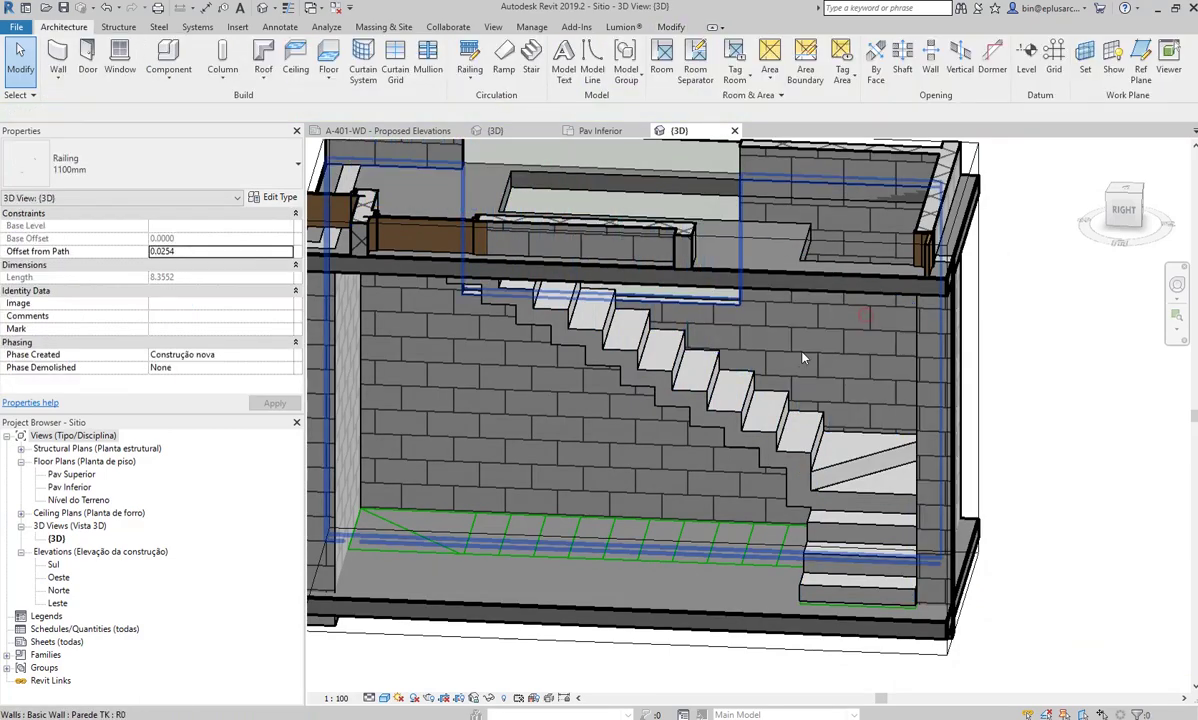
key(Delete)
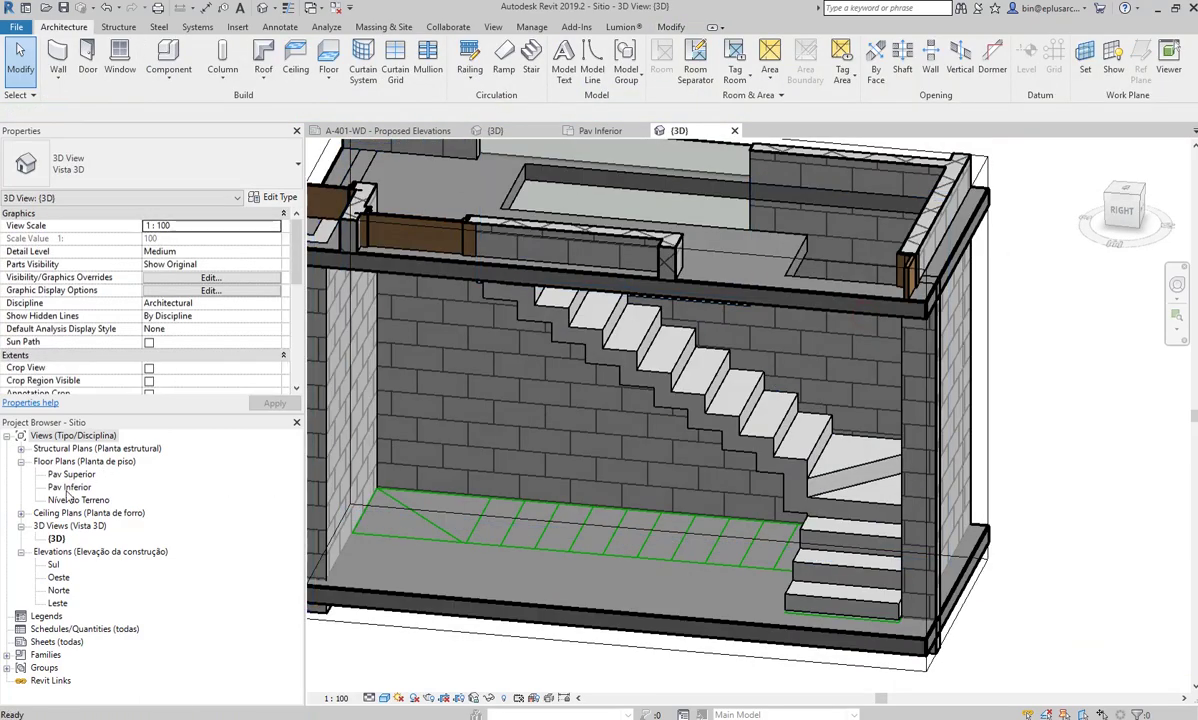
double_click(70, 475)
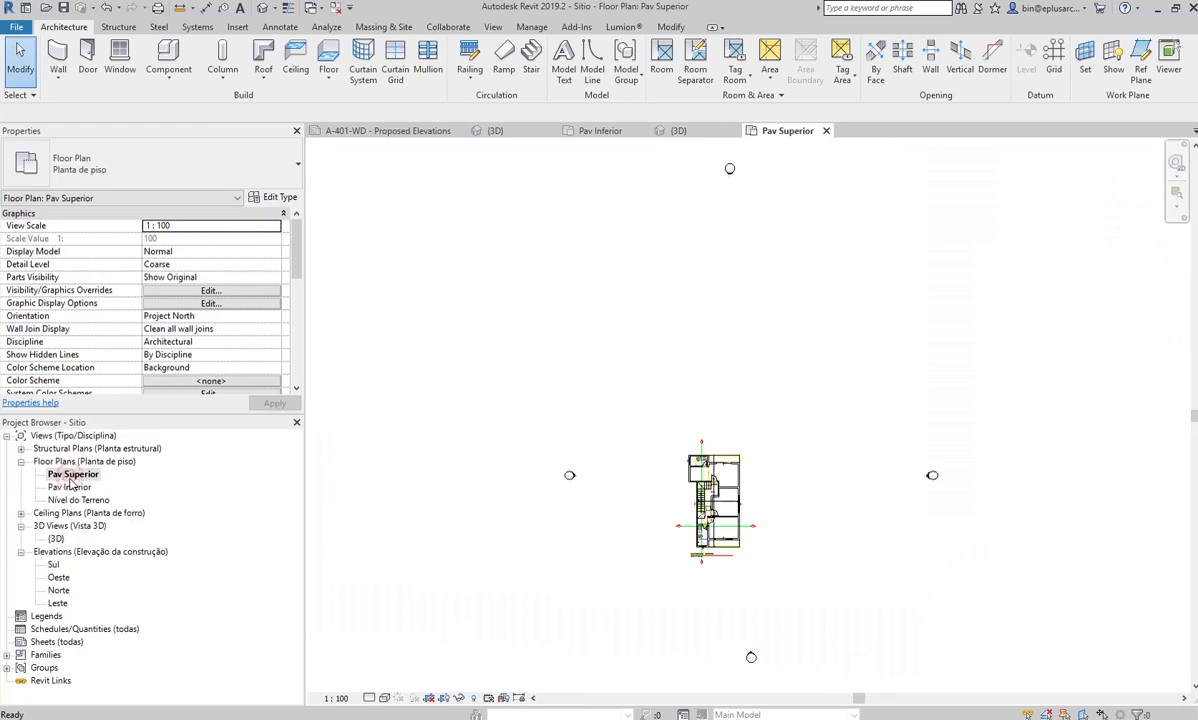
Open the Pav Inferior plan and open the stair run's sketch for editing
double_click(70, 487)
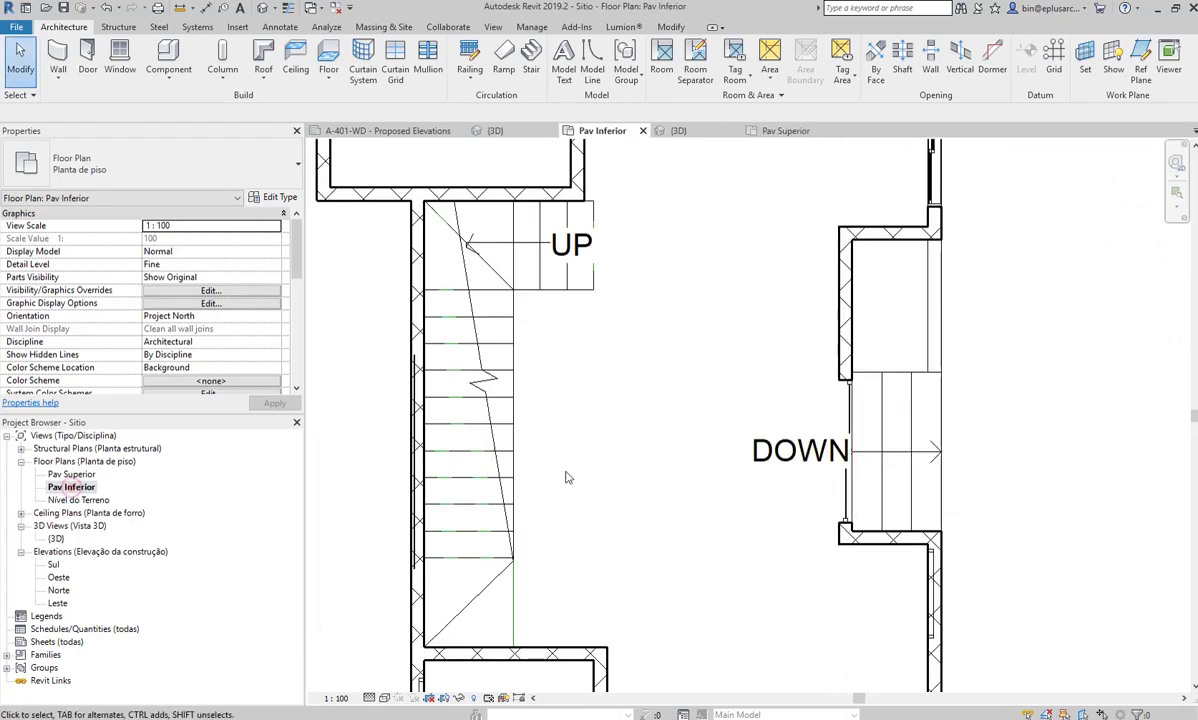
double_click(522, 288)
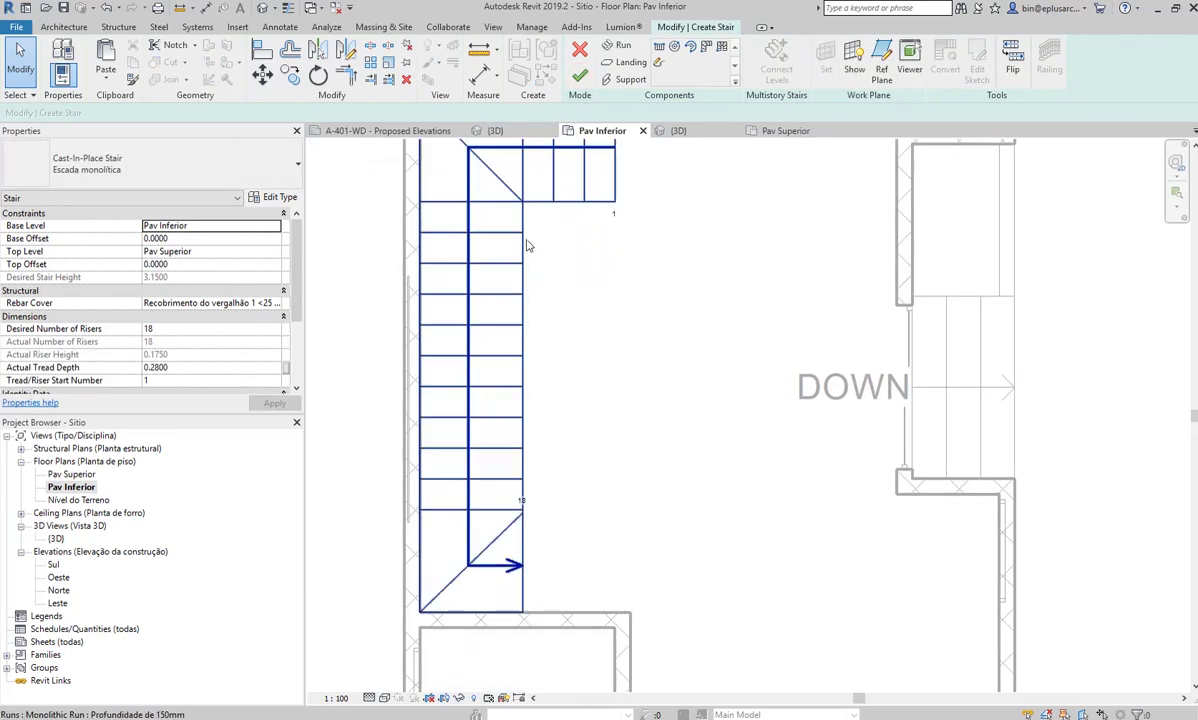
middle_drag(520, 393, 640, 403)
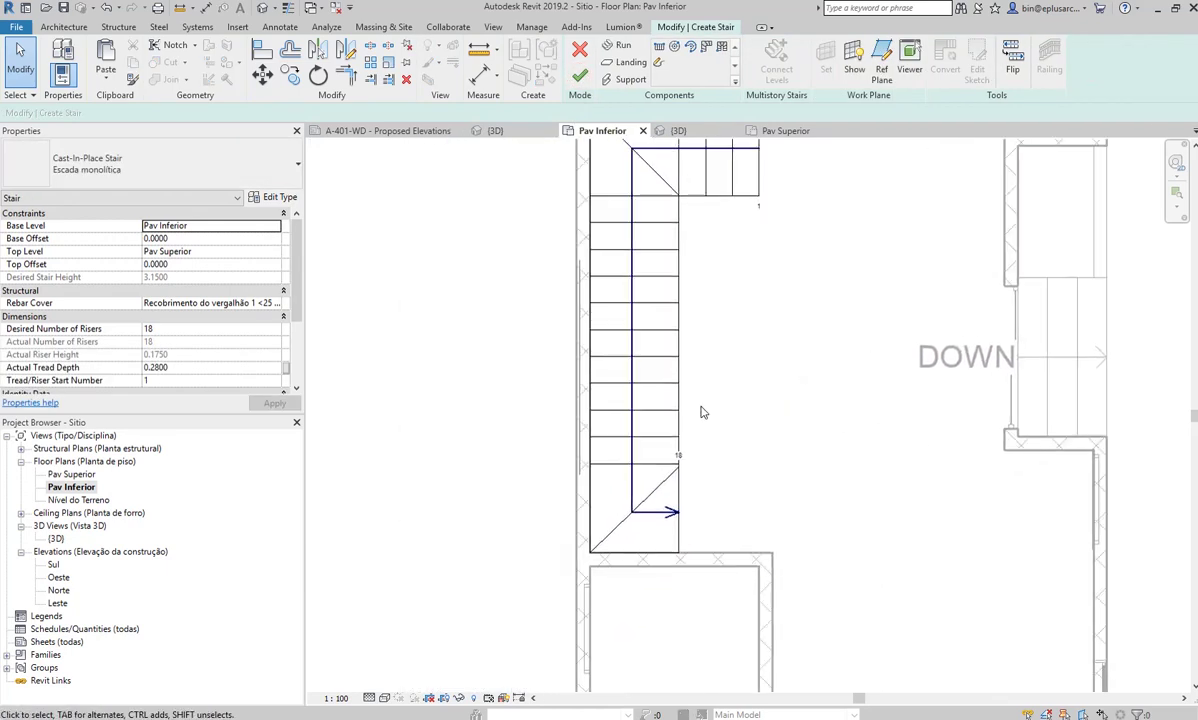
click(636, 396)
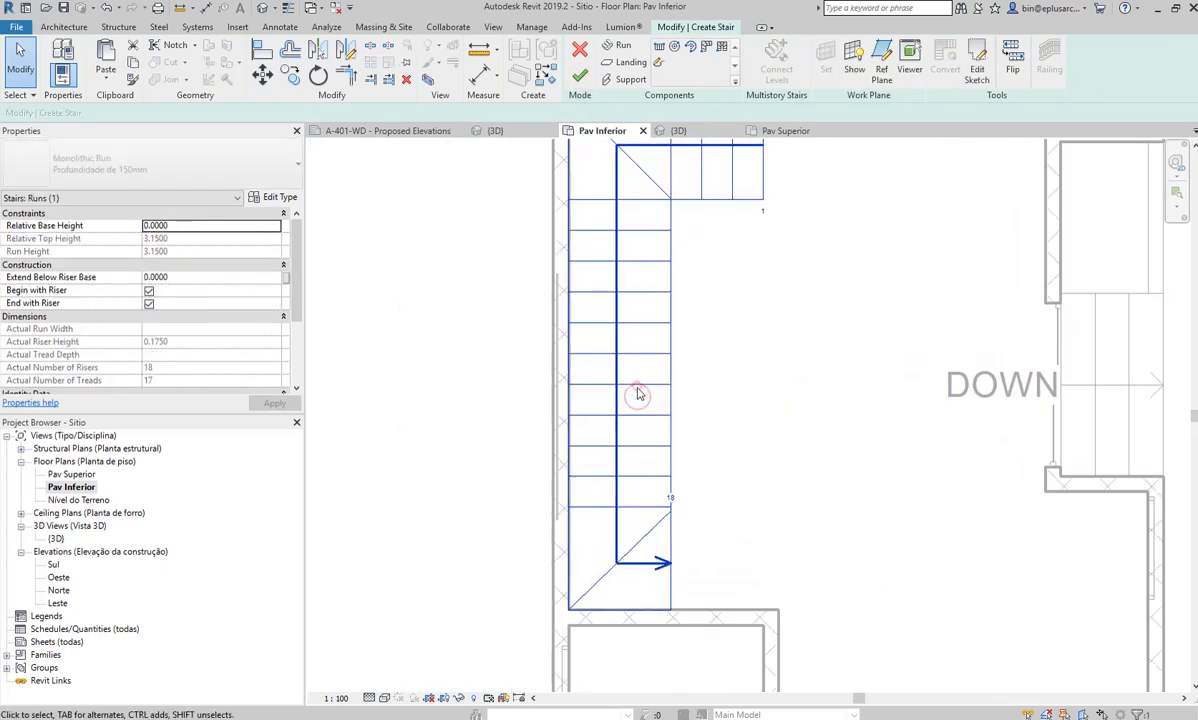
click(978, 72)
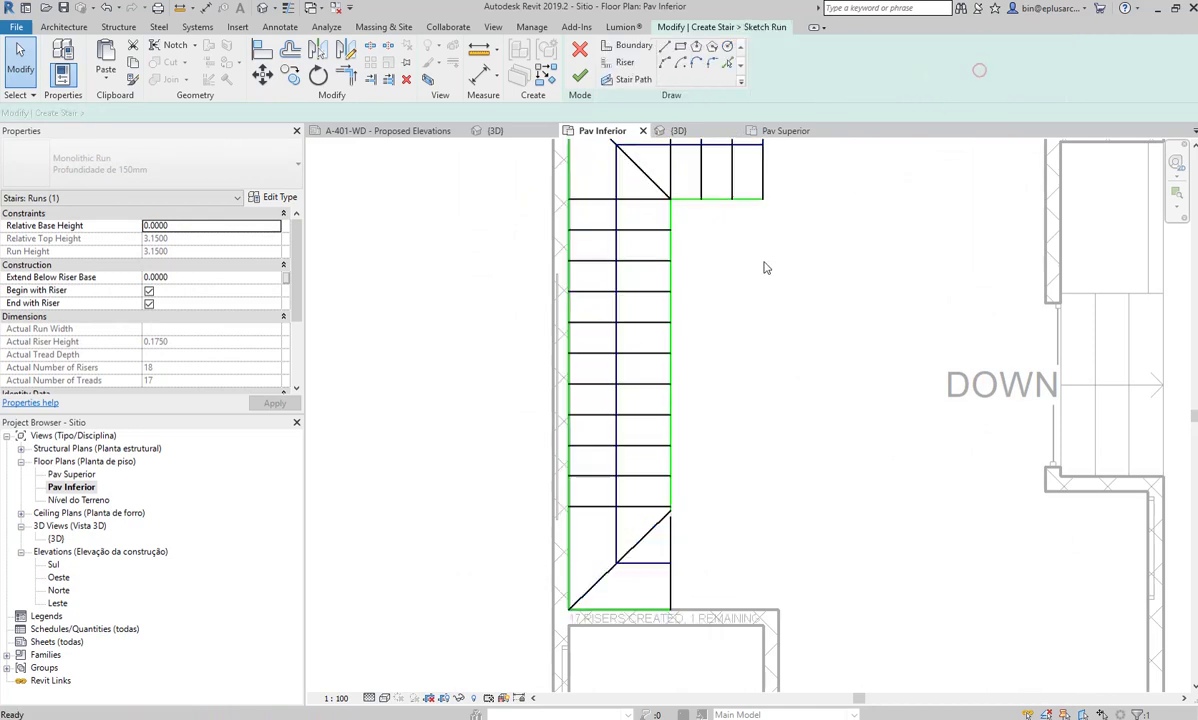
Zoom to the landing corner, switch on Thin Lines, and select the corner riser line
scroll(612, 626, up, 2)
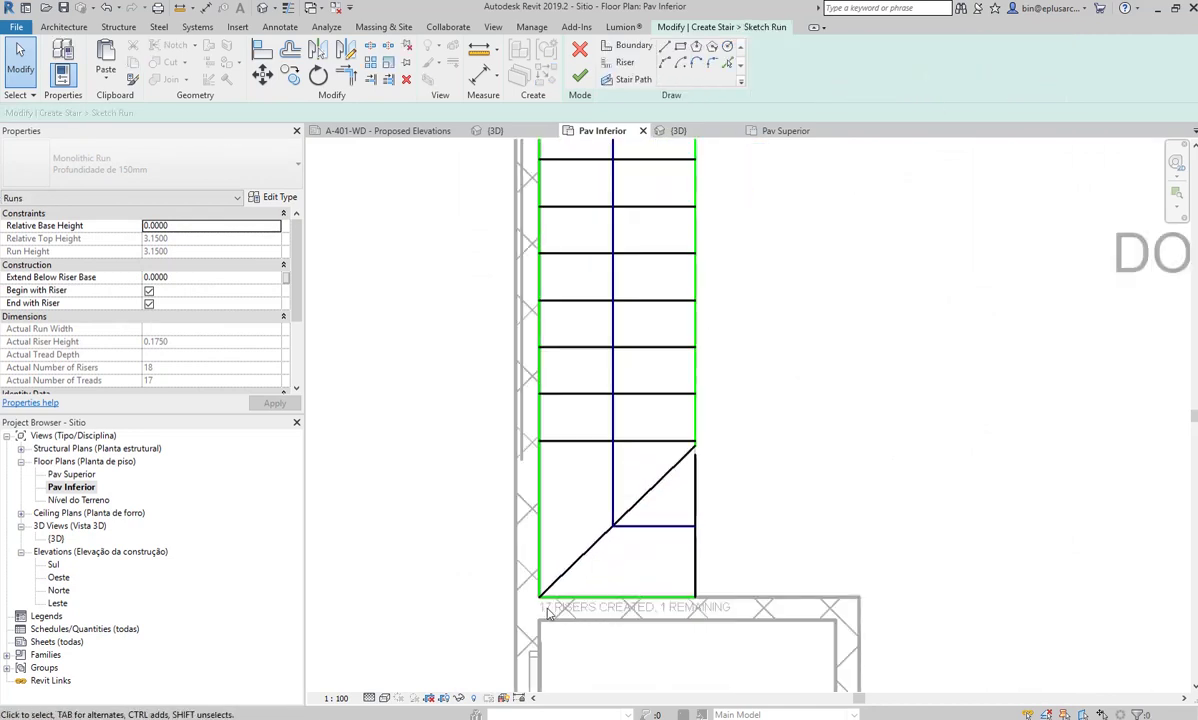
scroll(626, 590, down, 1)
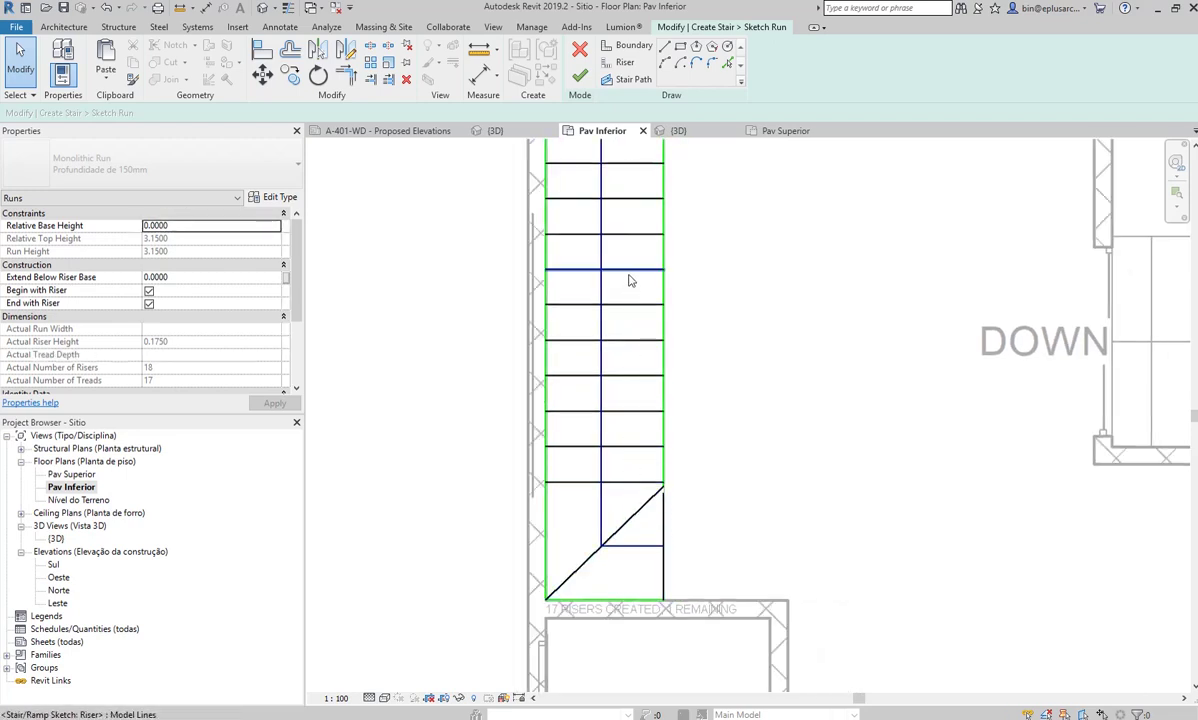
middle_drag(634, 241, 574, 389)
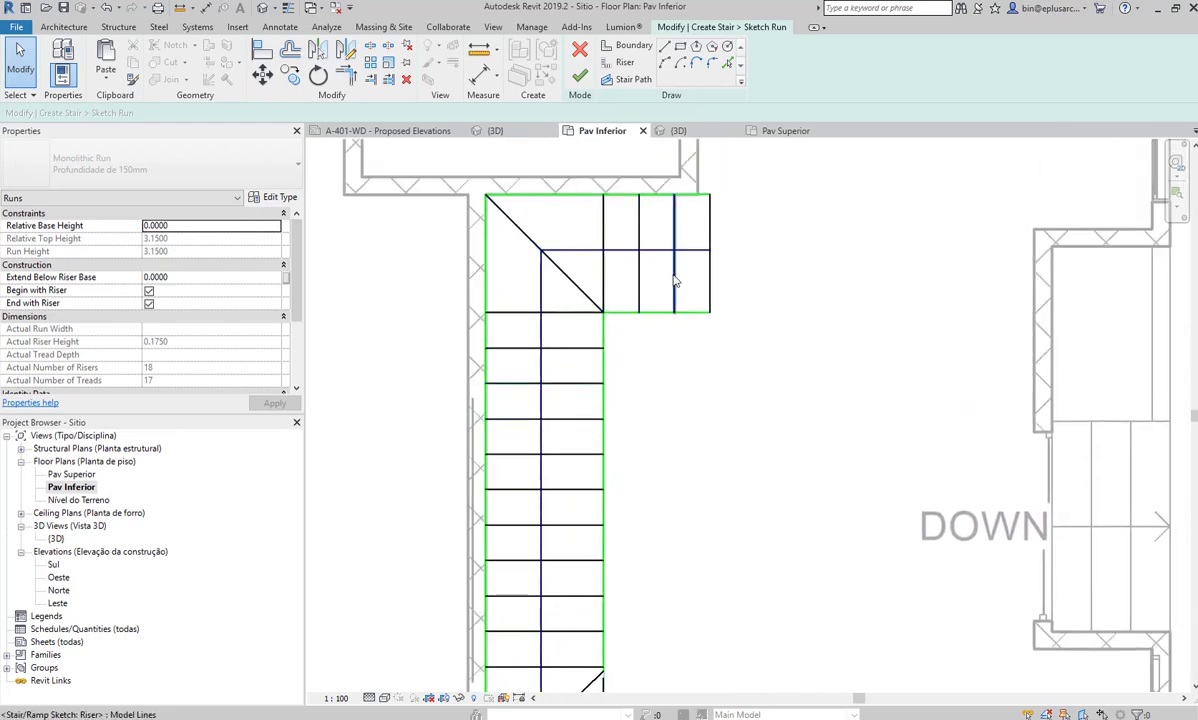
middle_drag(703, 276, 615, 510)
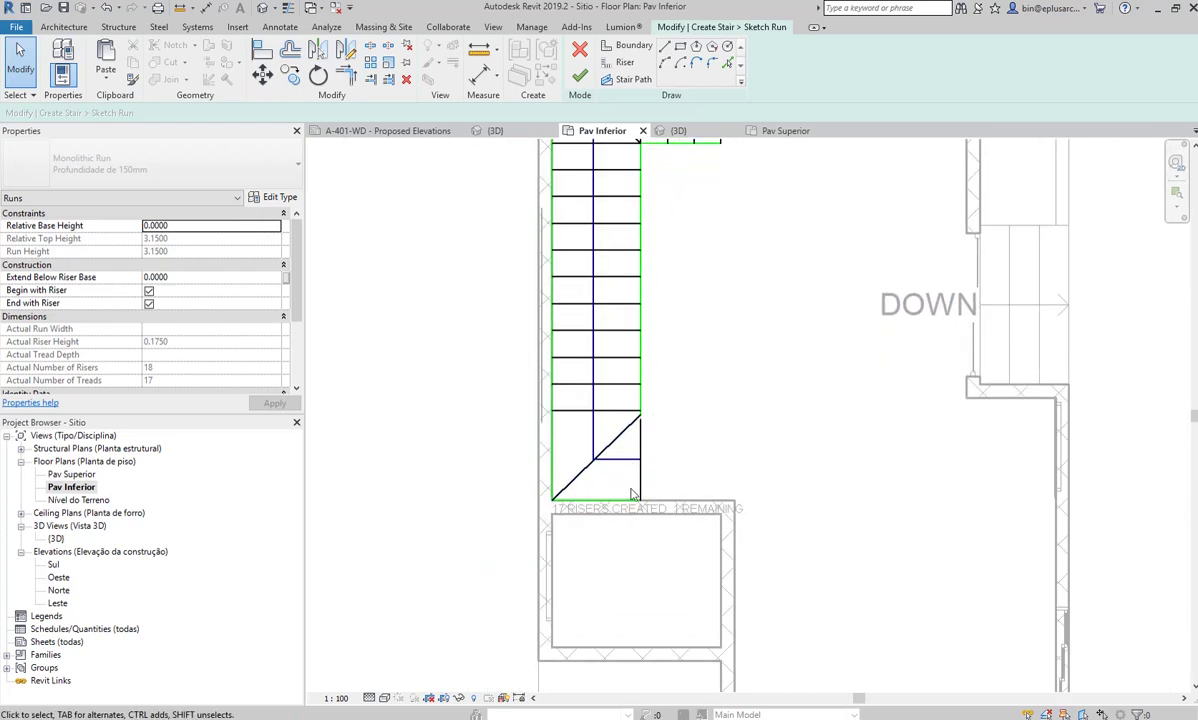
scroll(615, 510, up, 2)
middle_drag(608, 530, 602, 388)
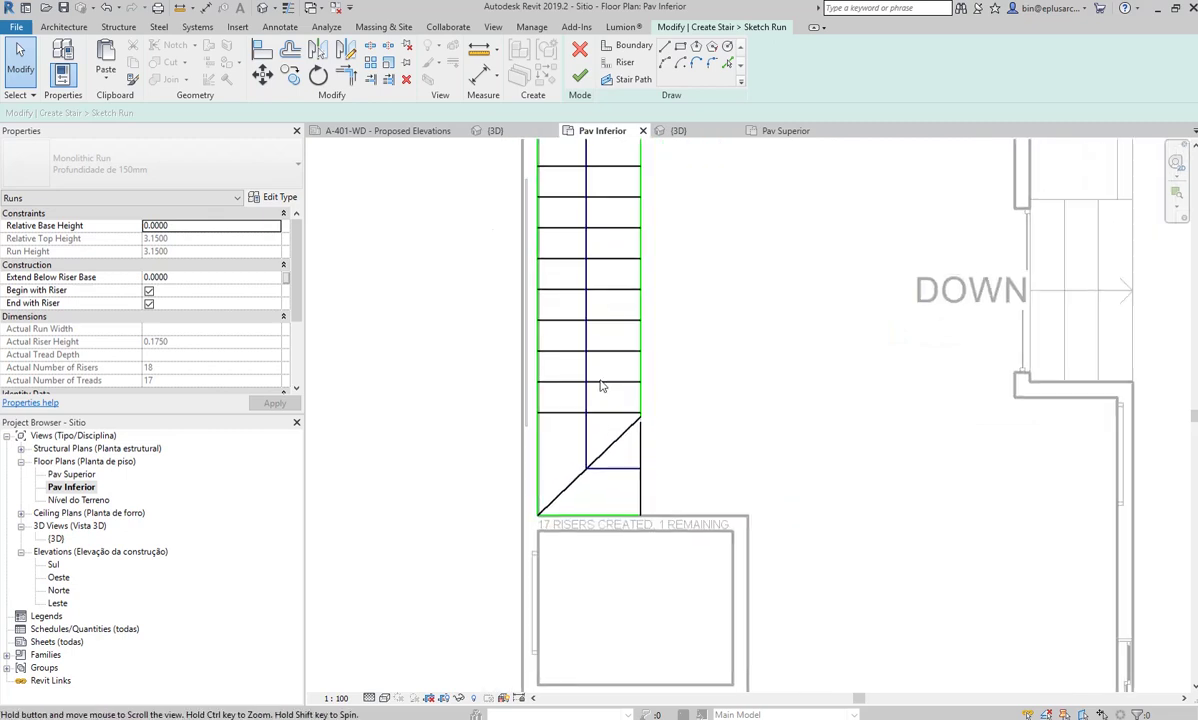
scroll(591, 441, down, 1)
scroll(628, 340, up, 3)
scroll(628, 348, up, 2)
scroll(628, 348, up, 1)
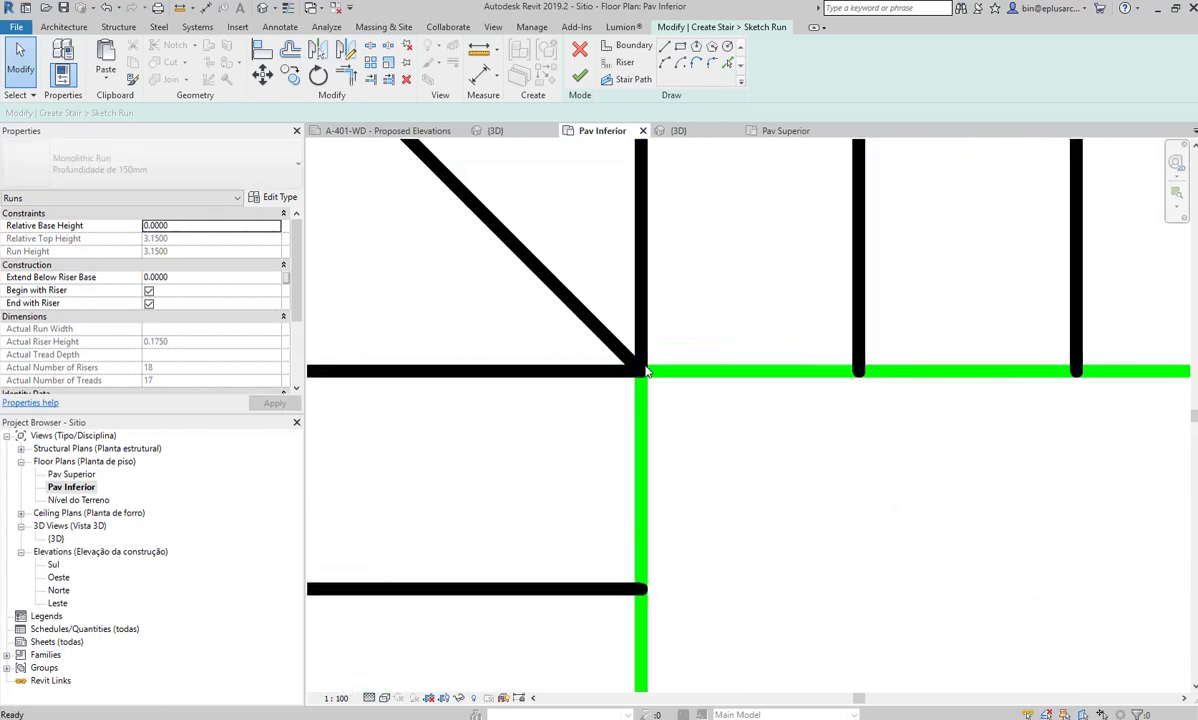
scroll(630, 356, up, 1)
click(287, 7)
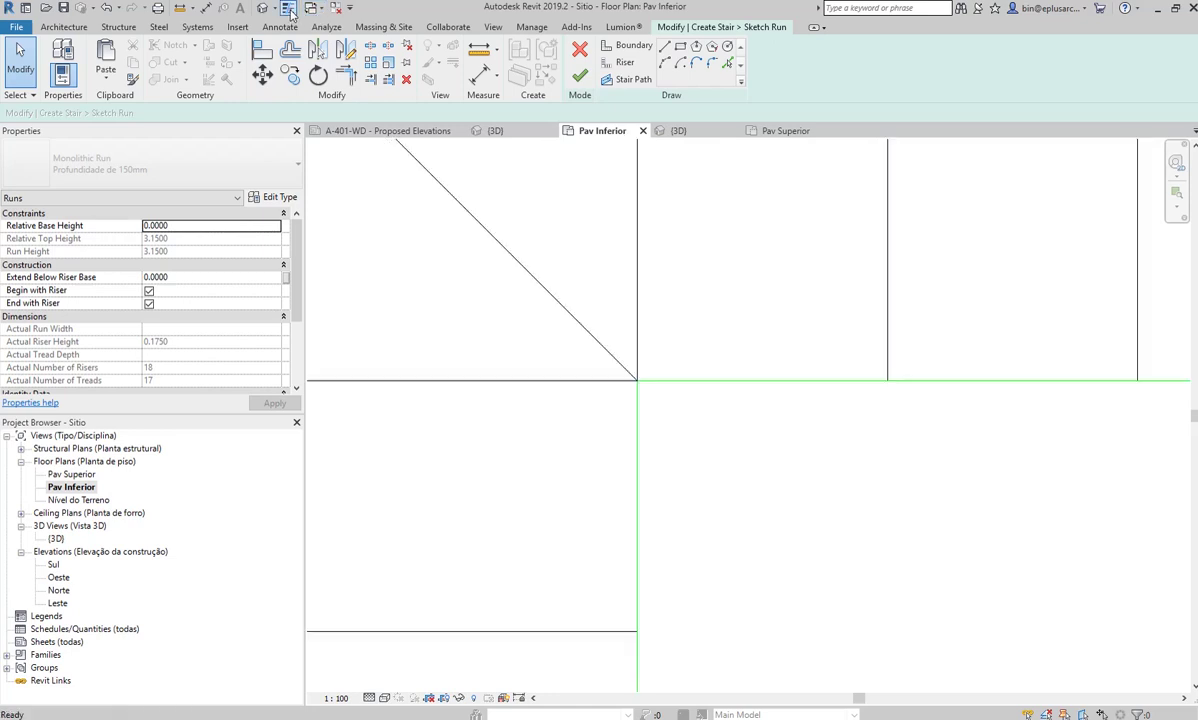
scroll(551, 313, down, 1)
scroll(680, 380, up, 2)
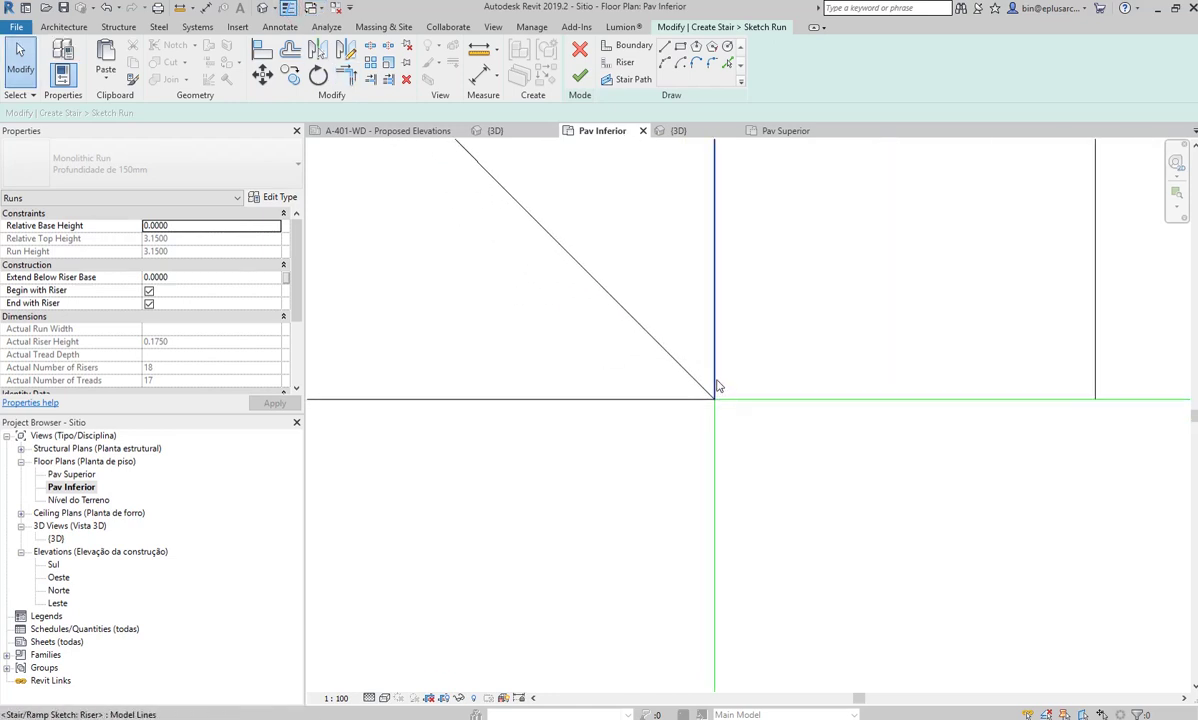
click(722, 400)
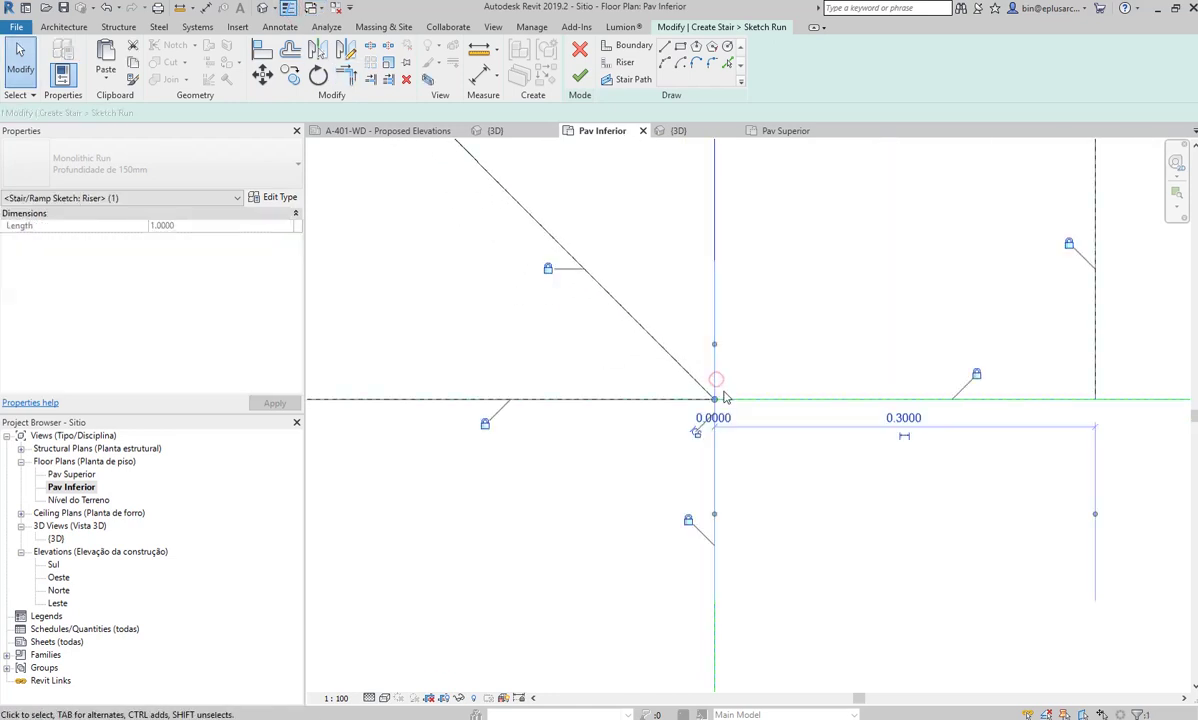
Shift the vertical and horizontal corner riser lines by 0.005, removing conflicting constraints
click(266, 80)
text(0.005)
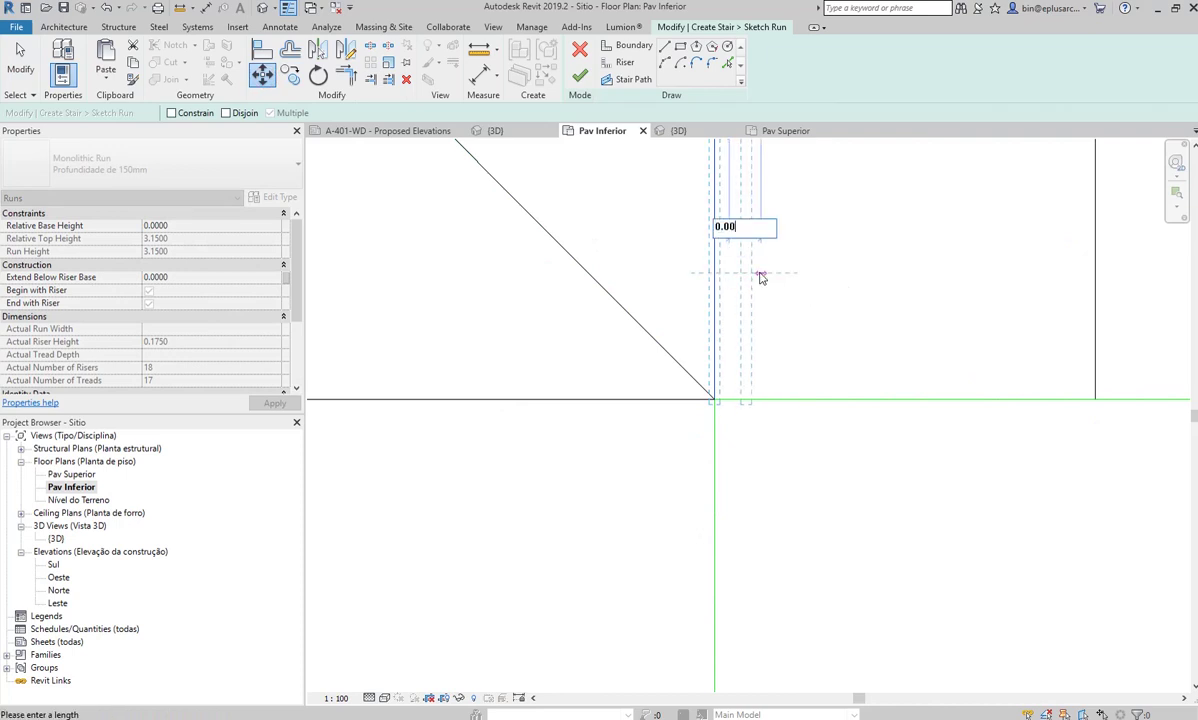
key(Return)
key(Escape)
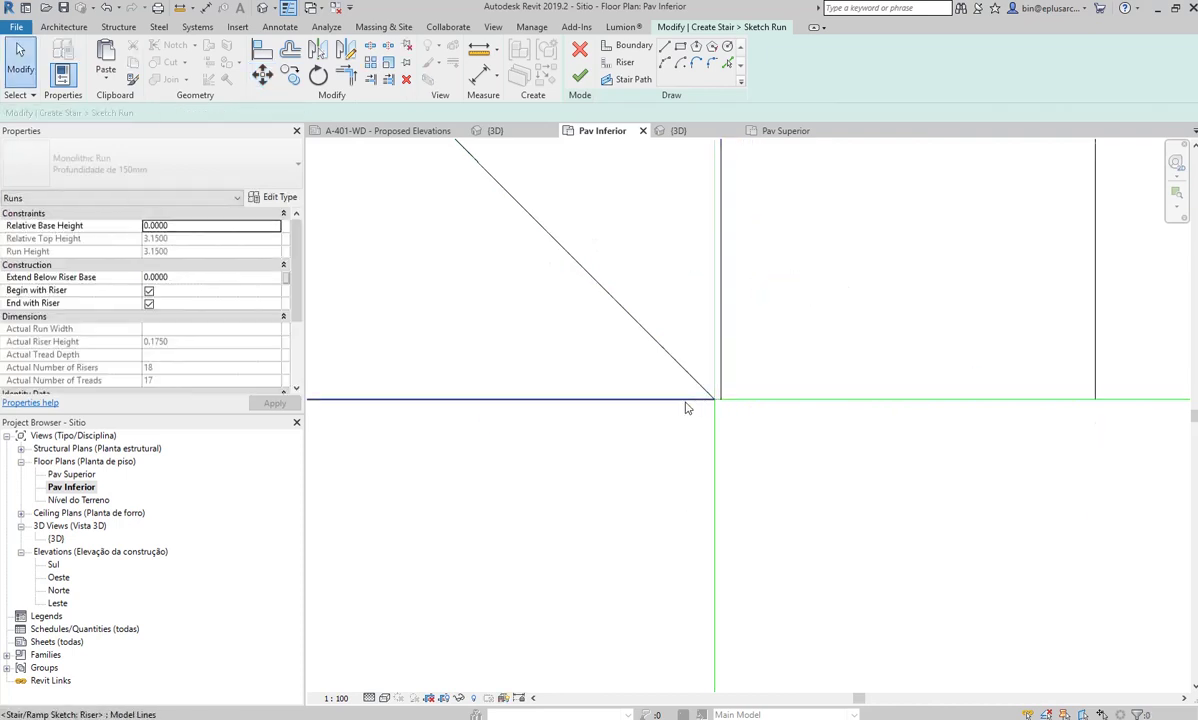
click(679, 400)
click(263, 78)
text(0.005)
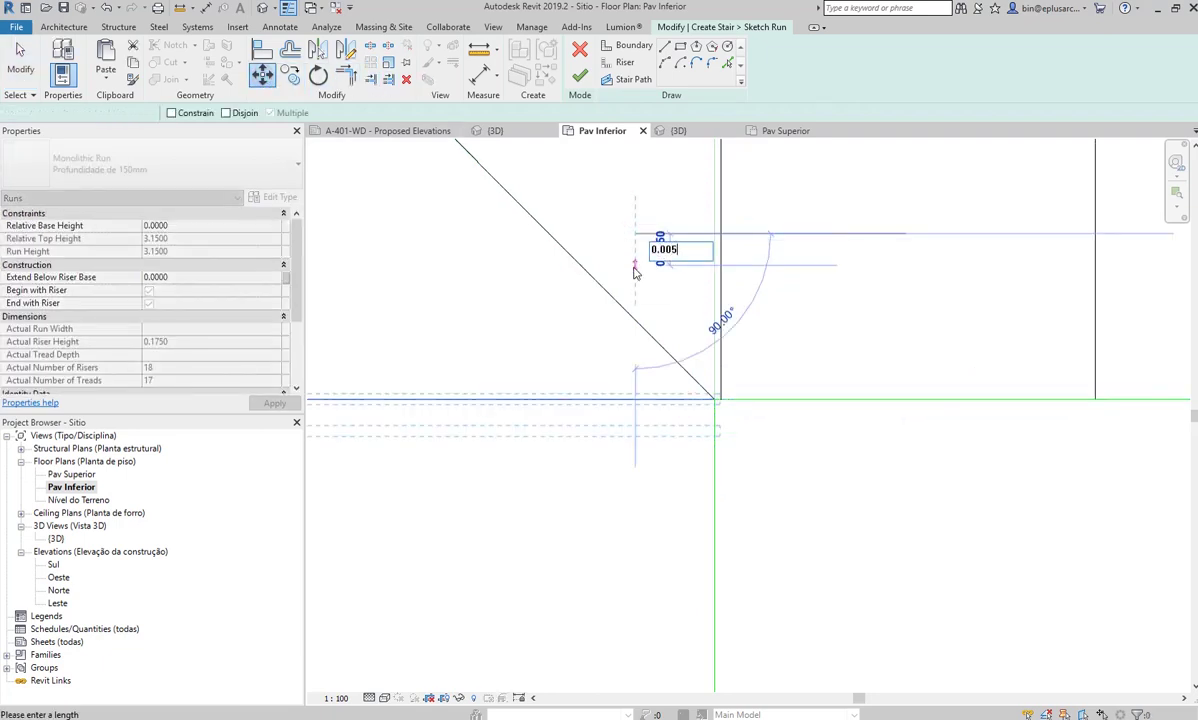
key(Return)
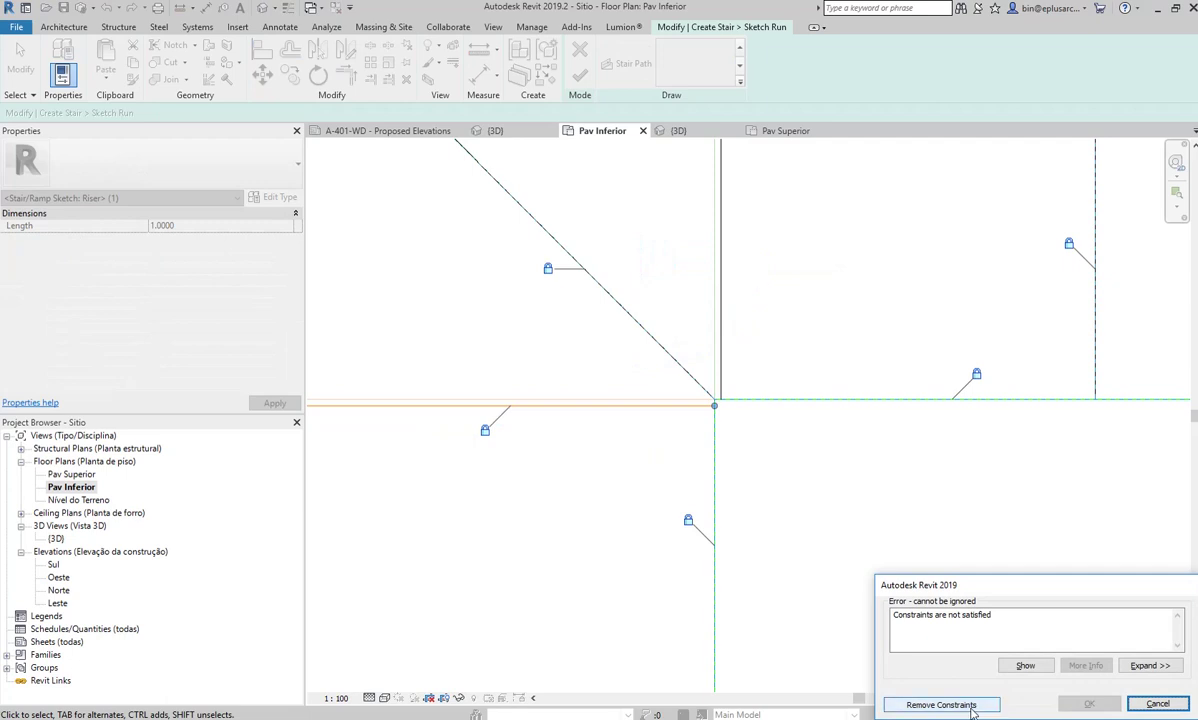
click(968, 706)
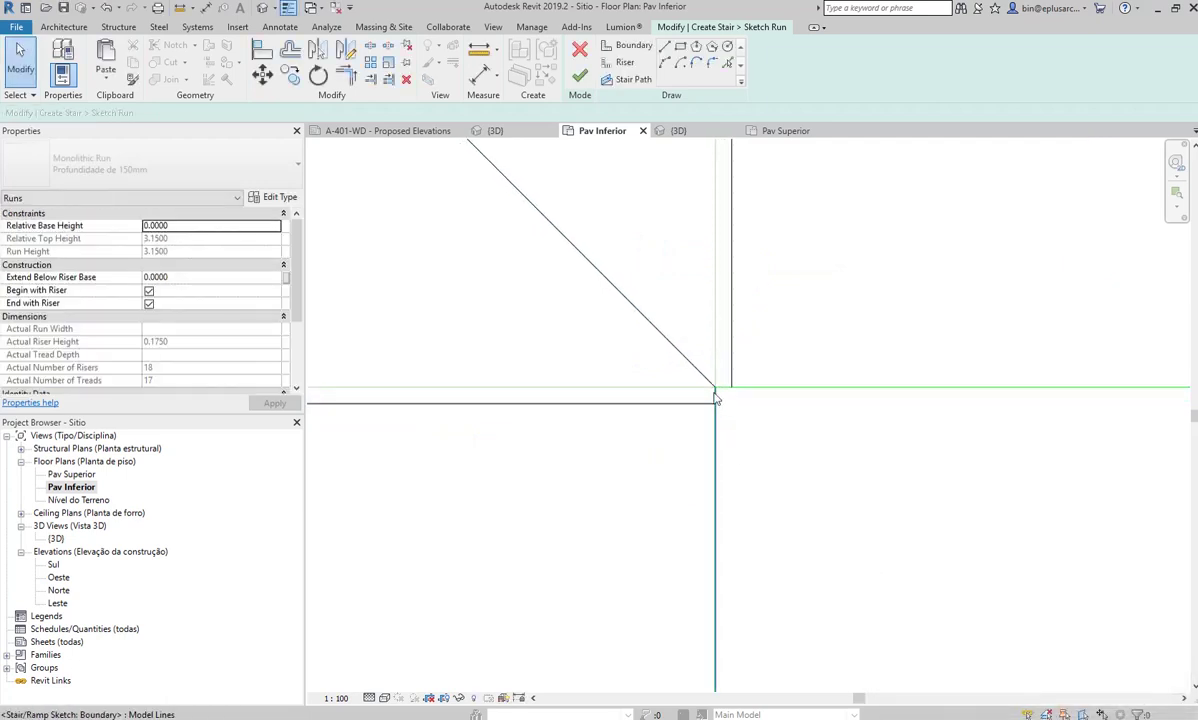
Inspect the lower winder riser, preview the finished run, and return to its sketch
scroll(727, 397, down, 1)
scroll(668, 420, down, 2)
scroll(666, 414, down, 2)
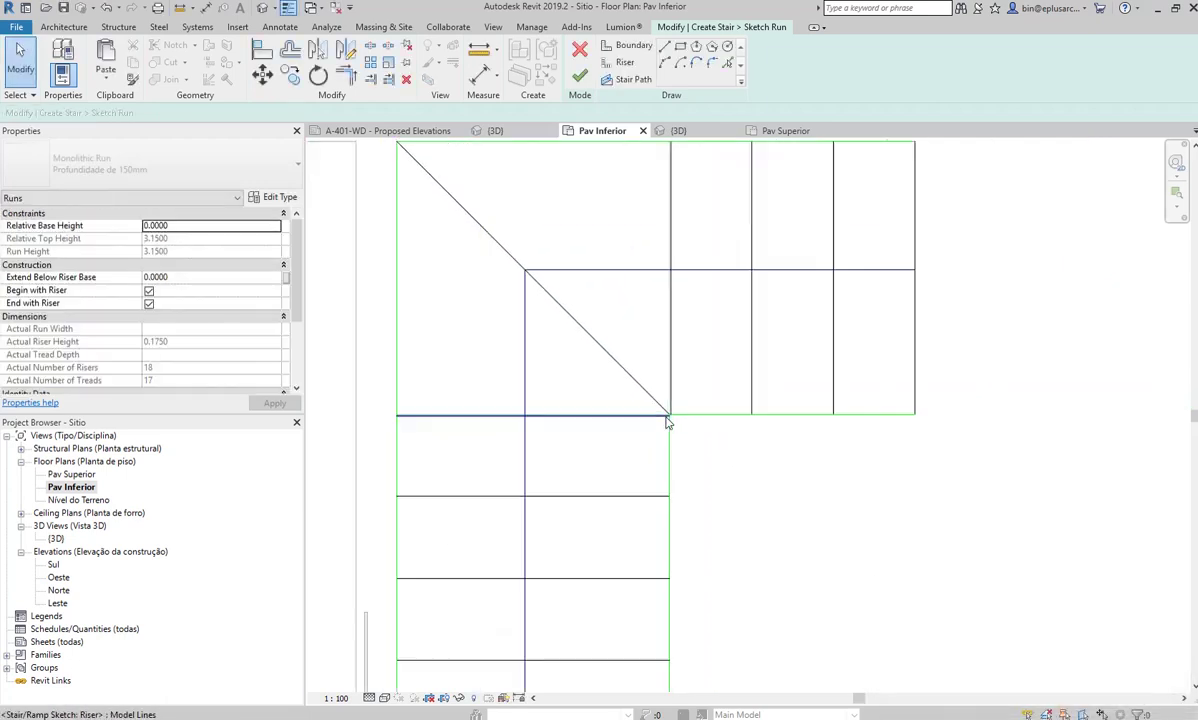
scroll(633, 444, down, 2)
middle_drag(633, 444, 674, 246)
middle_drag(611, 524, 611, 414)
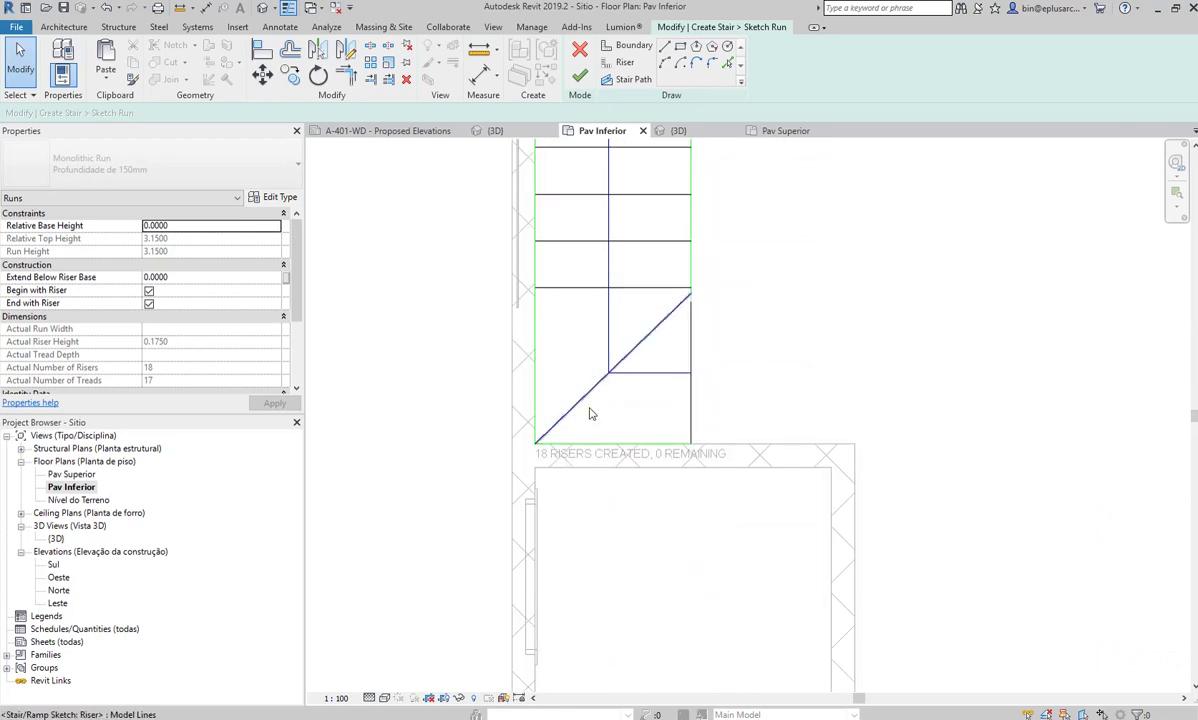
scroll(660, 390, up, 2)
scroll(657, 391, up, 1)
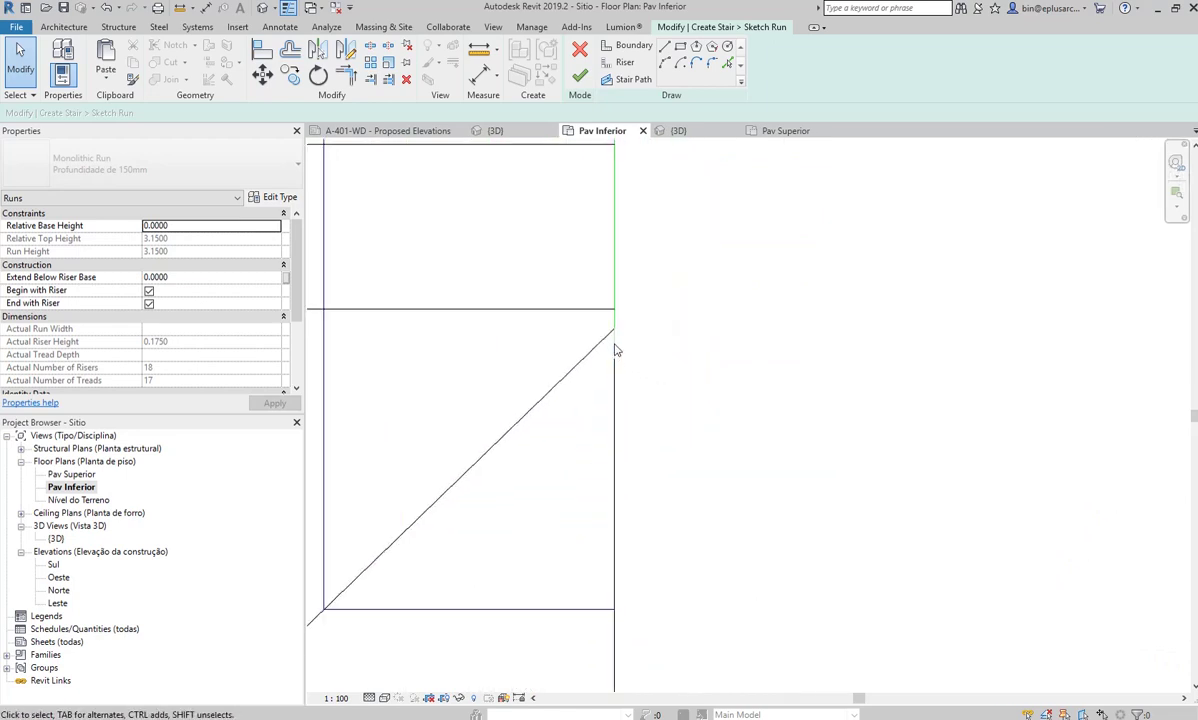
click(615, 358)
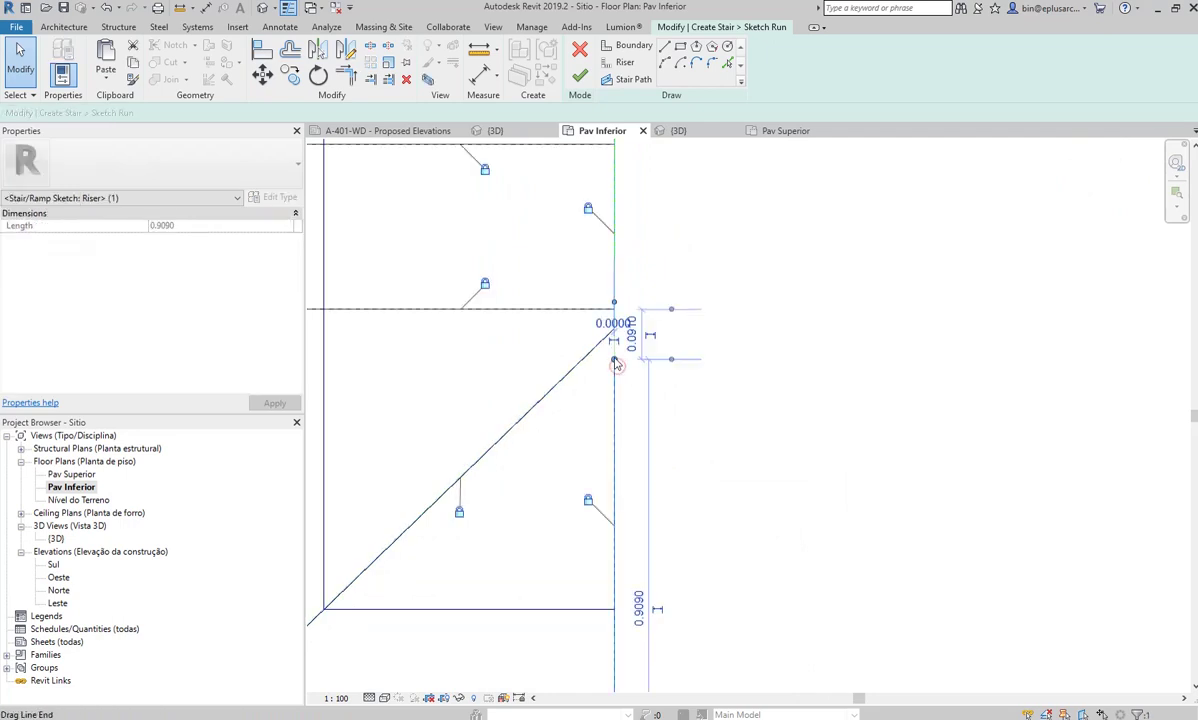
key(Escape)
scroll(640, 373, down, 2)
scroll(640, 373, down, 1)
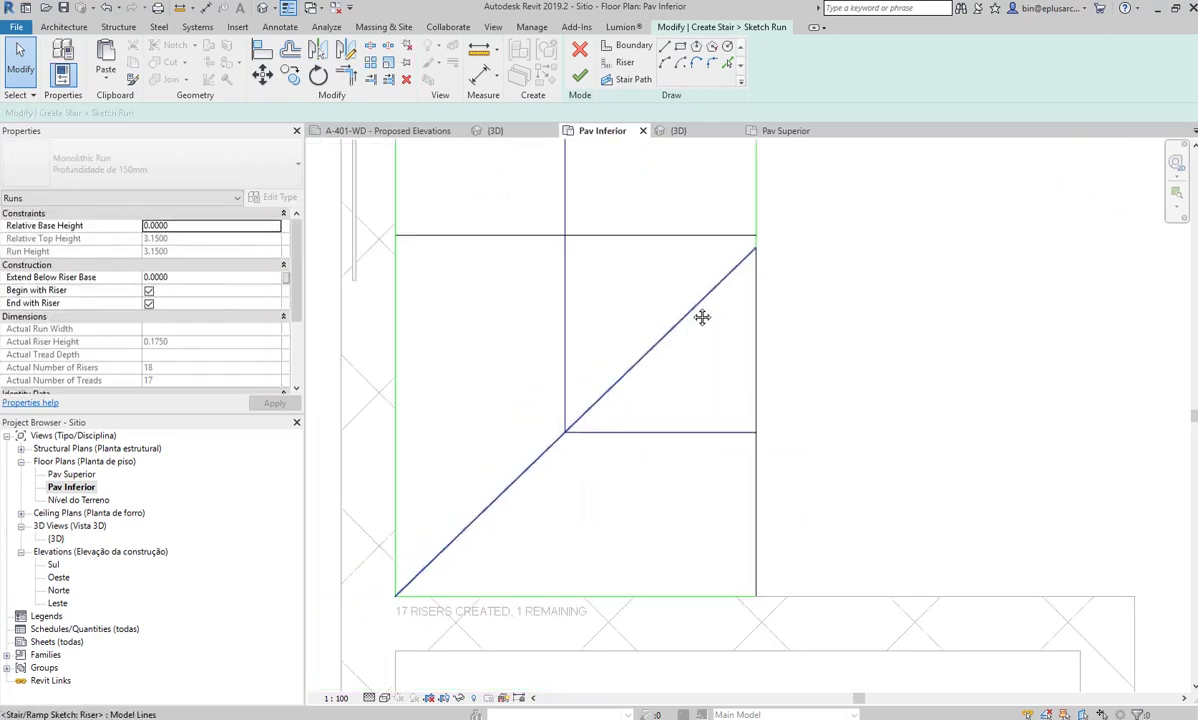
middle_drag(700, 318, 676, 362)
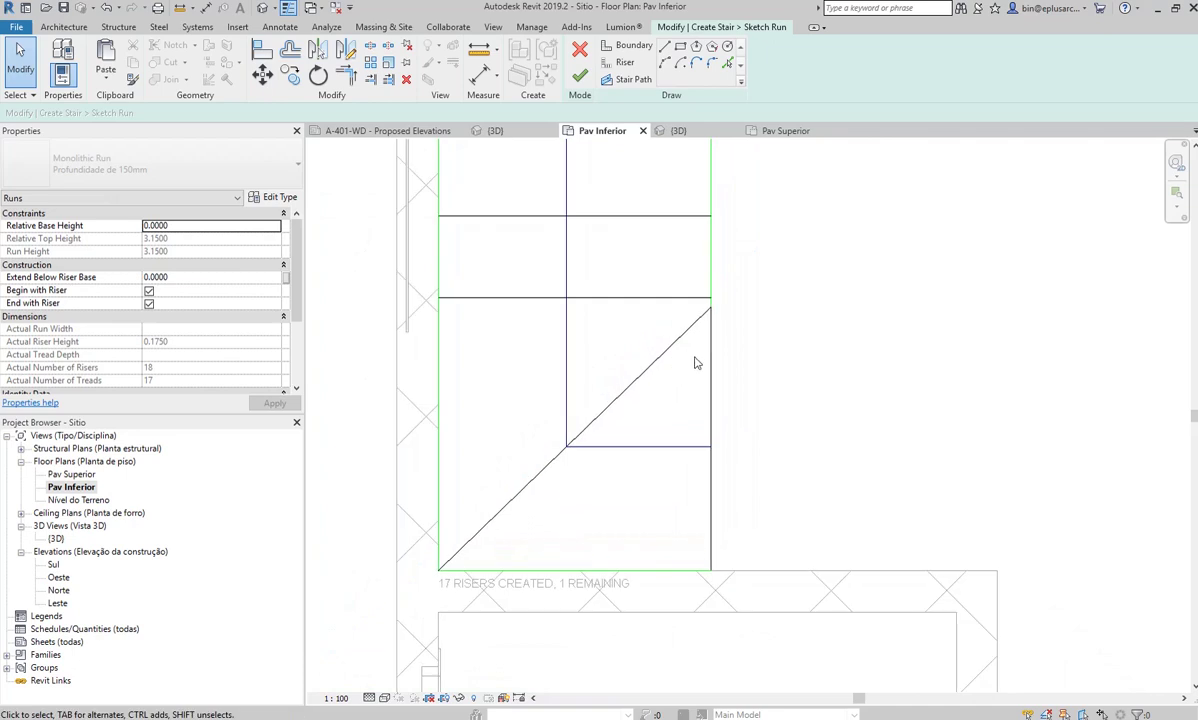
click(583, 84)
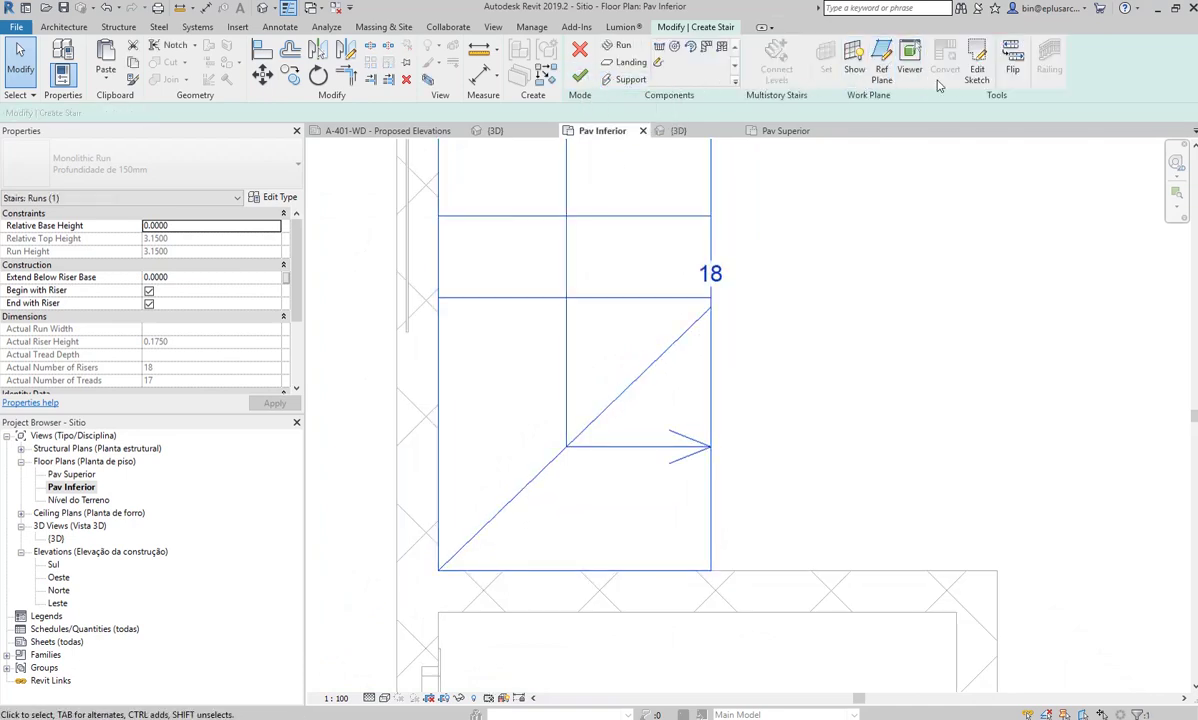
click(975, 72)
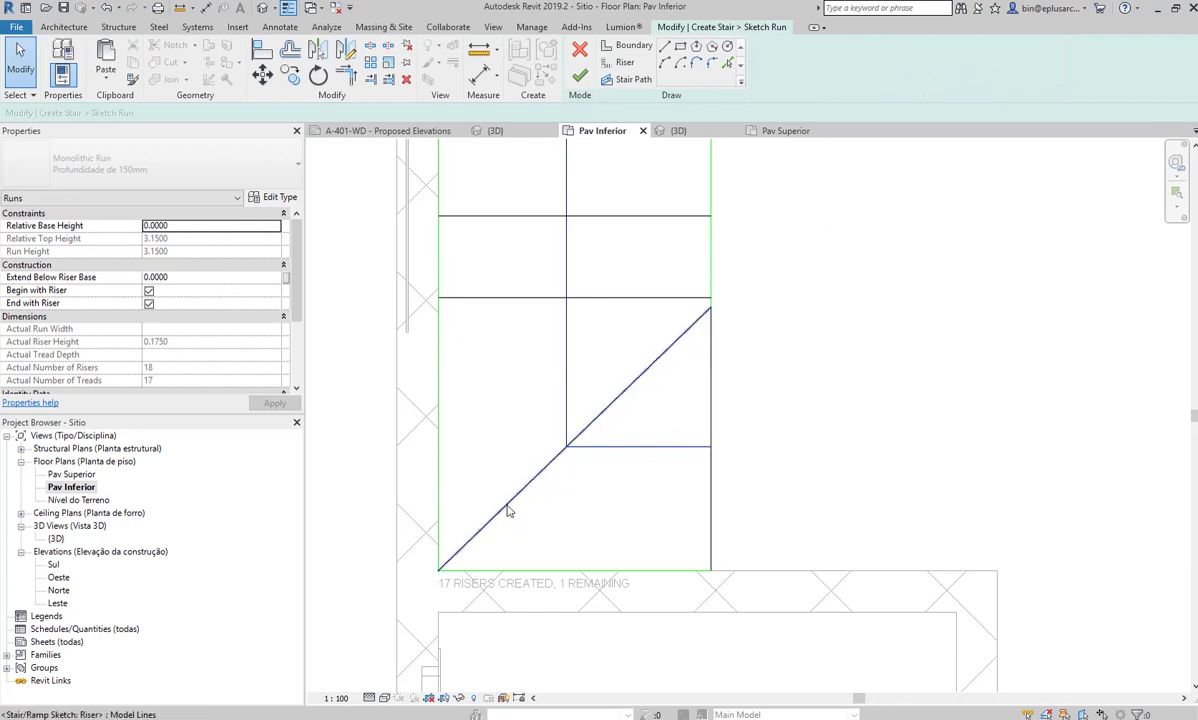
Stretch the short corner riser's end onto the run corner
scroll(711, 371, up, 2)
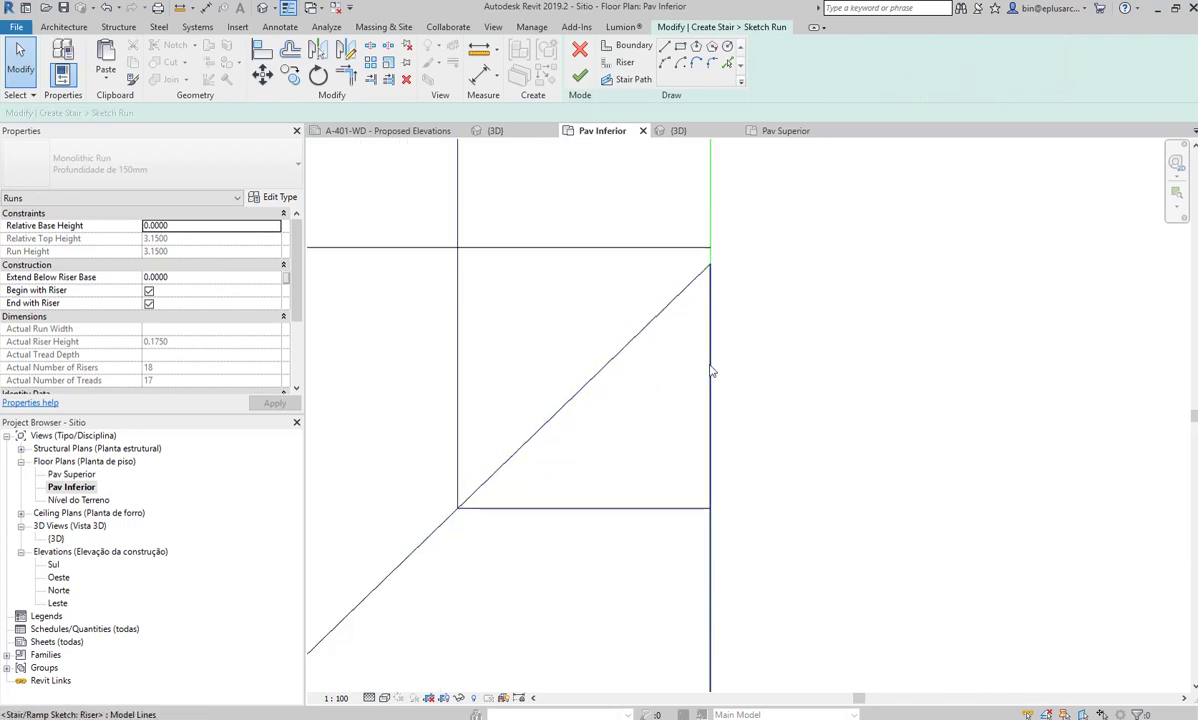
click(667, 309)
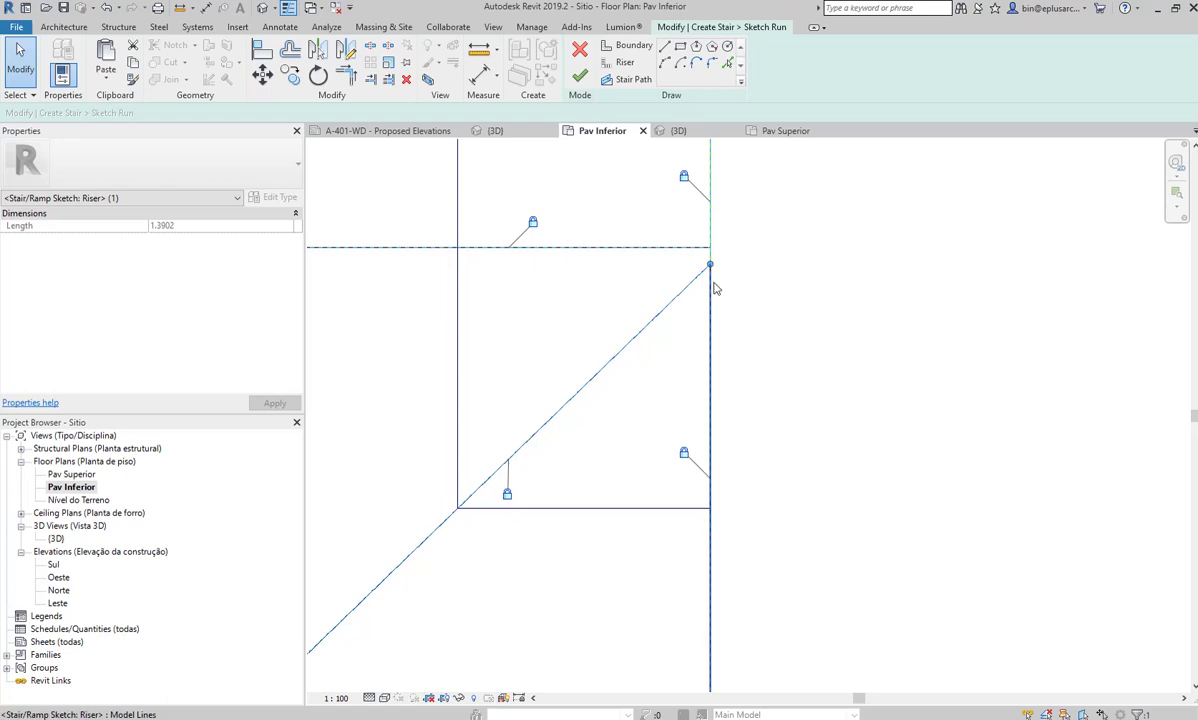
key(Escape)
scroll(715, 260, up, 2)
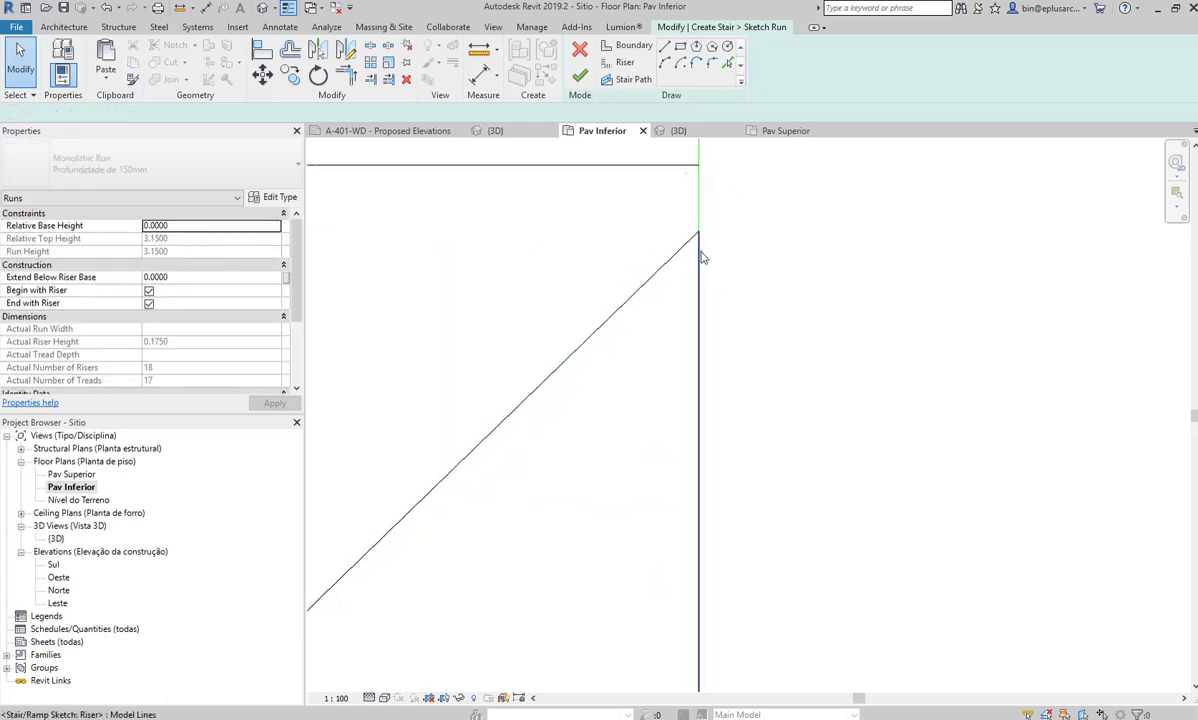
scroll(730, 160, up, 1)
click(700, 200)
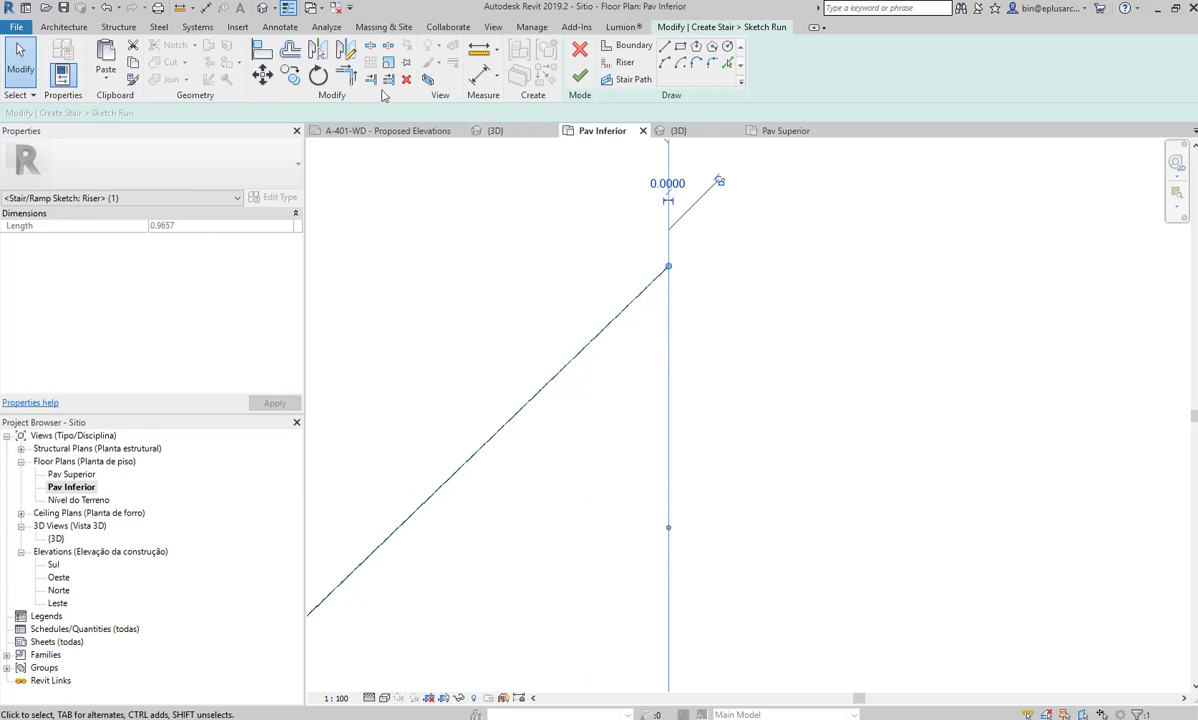
click(289, 77)
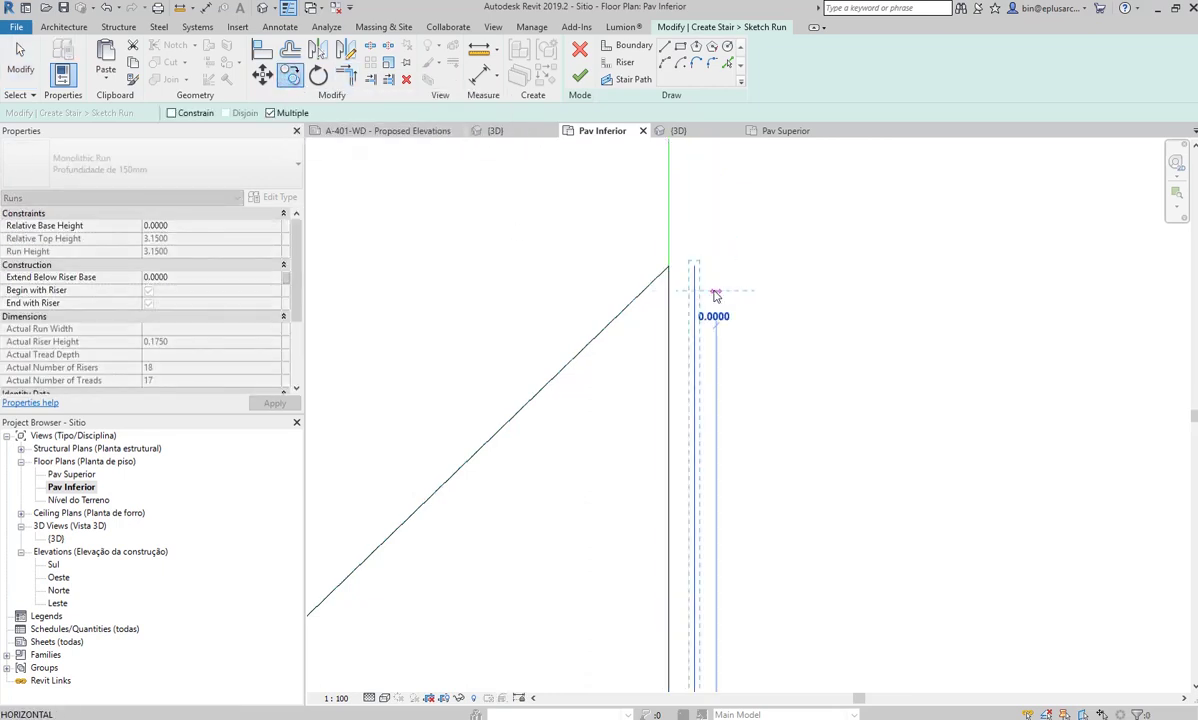
key(Escape)
key(Escape)
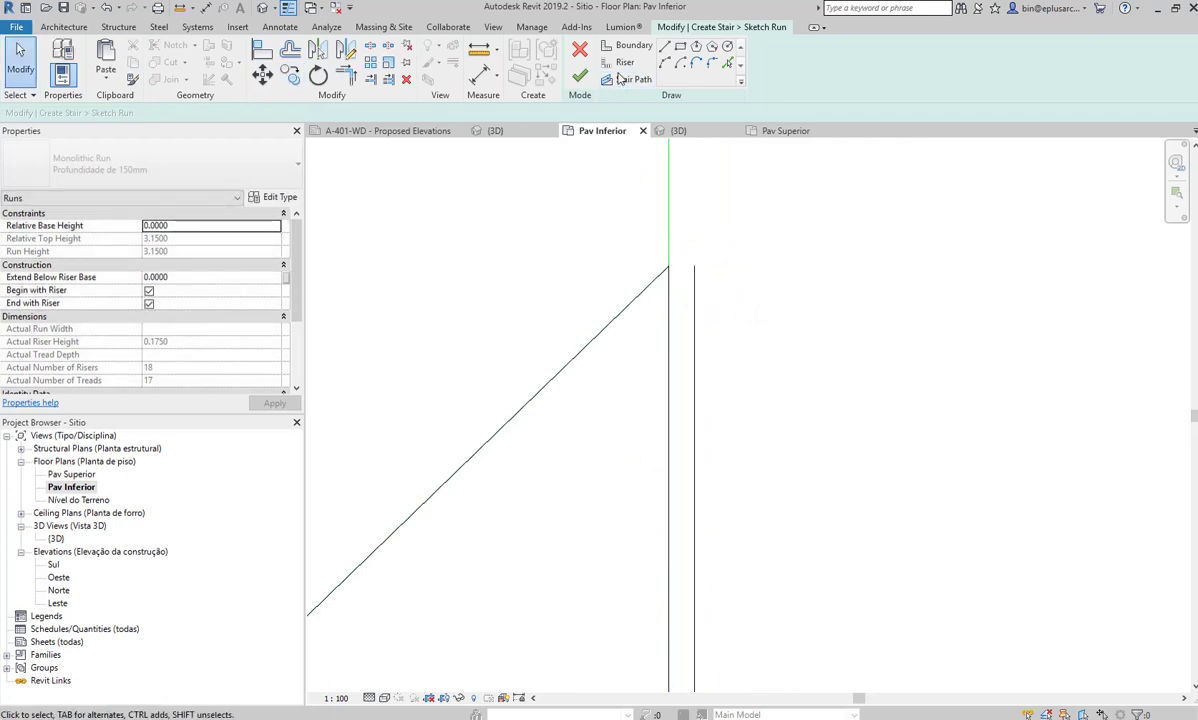
click(693, 265)
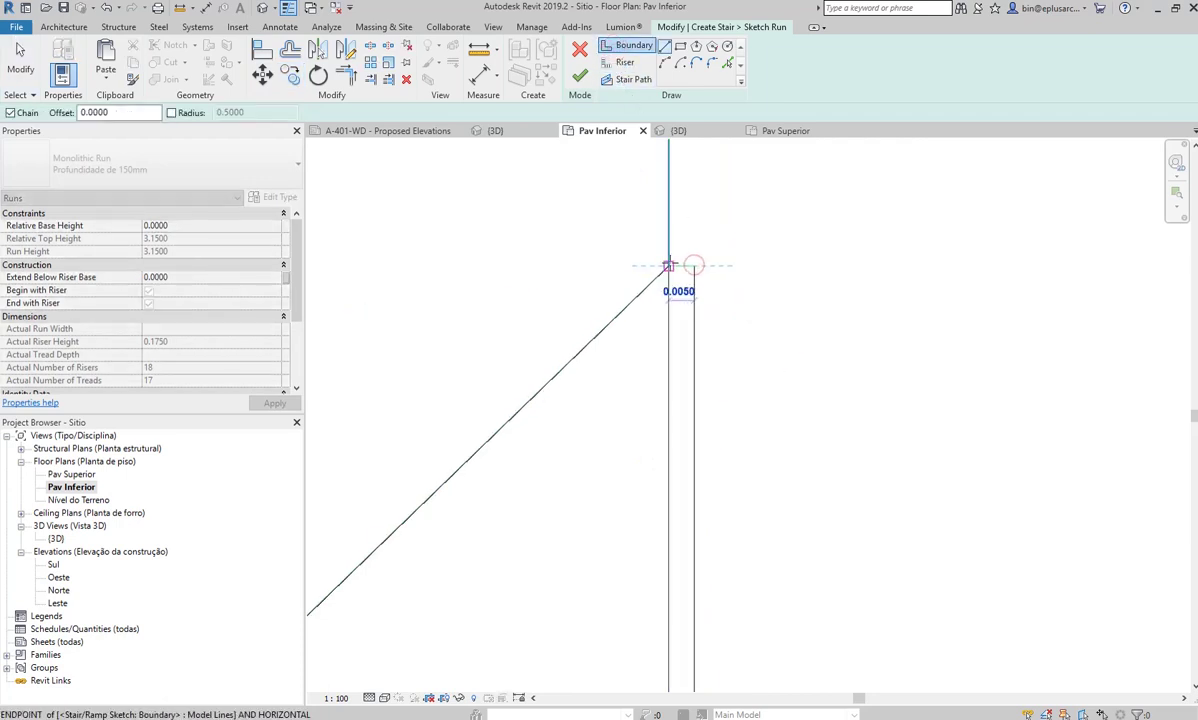
drag(693, 265, 672, 286)
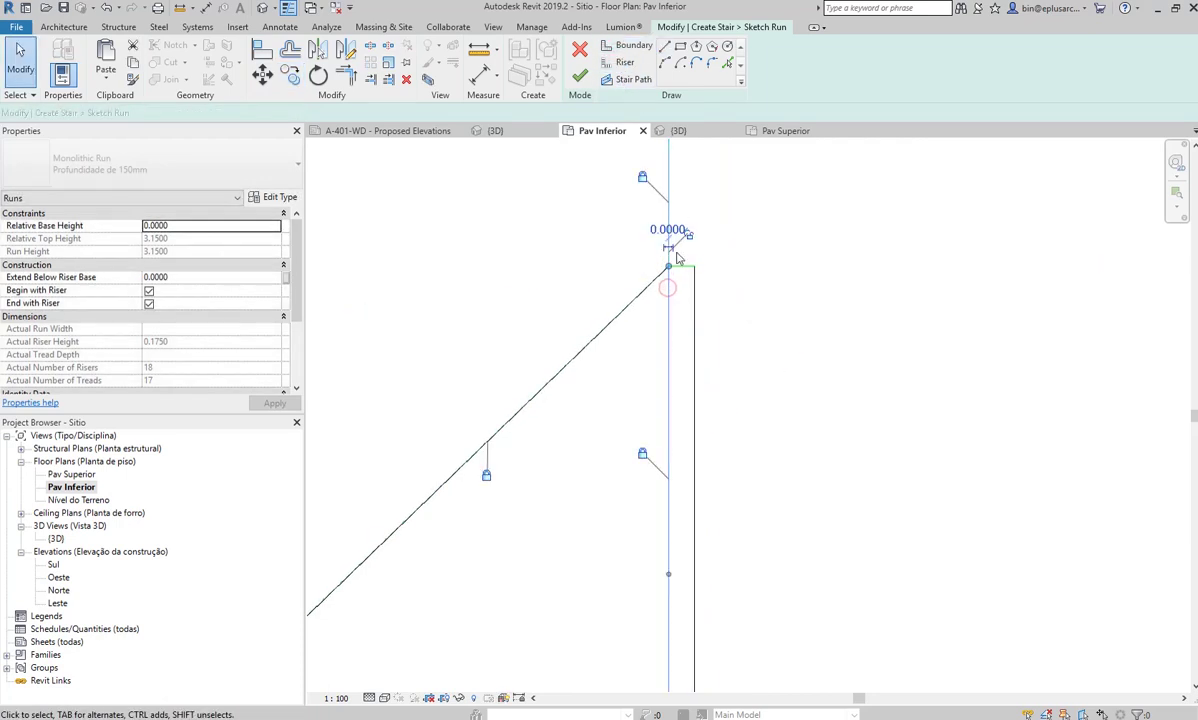
Delete the extra riser line and drag the remaining line end onto the run corner
click(407, 80)
mouse_move(641, 320)
middle_down()
mouse_move(674, 223)
mouse_move(679, 81)
middle_up()
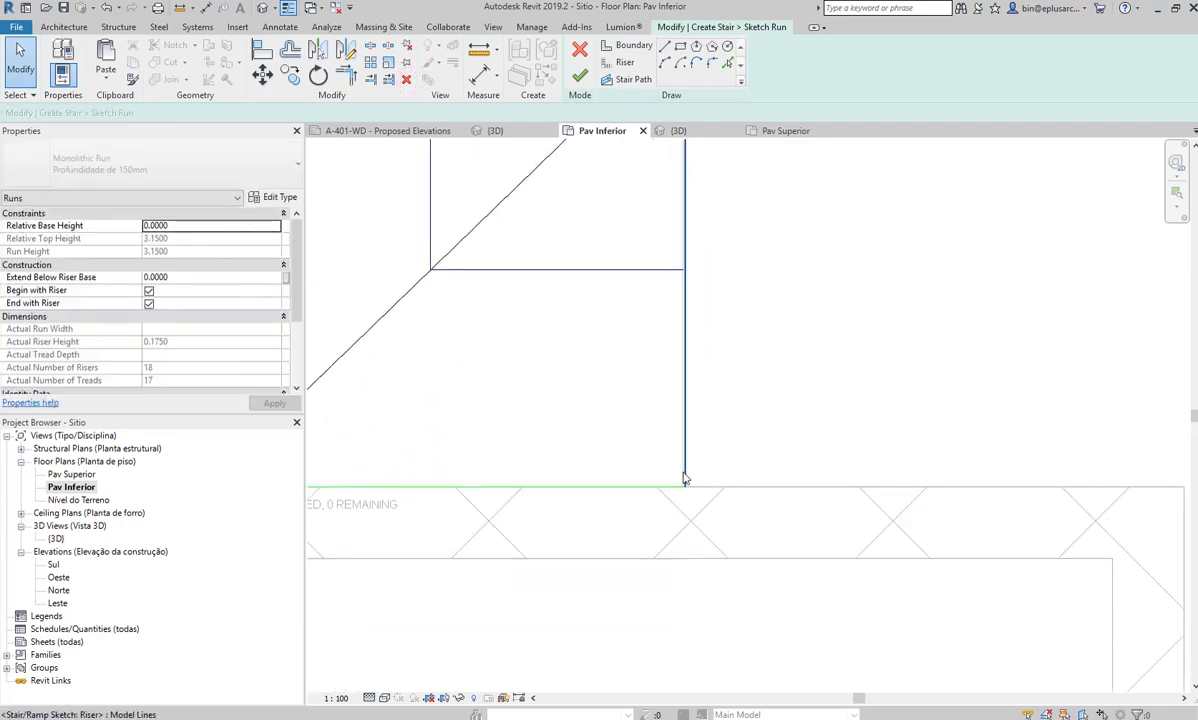
scroll(684, 478, up, 2)
key(l)
key(i)
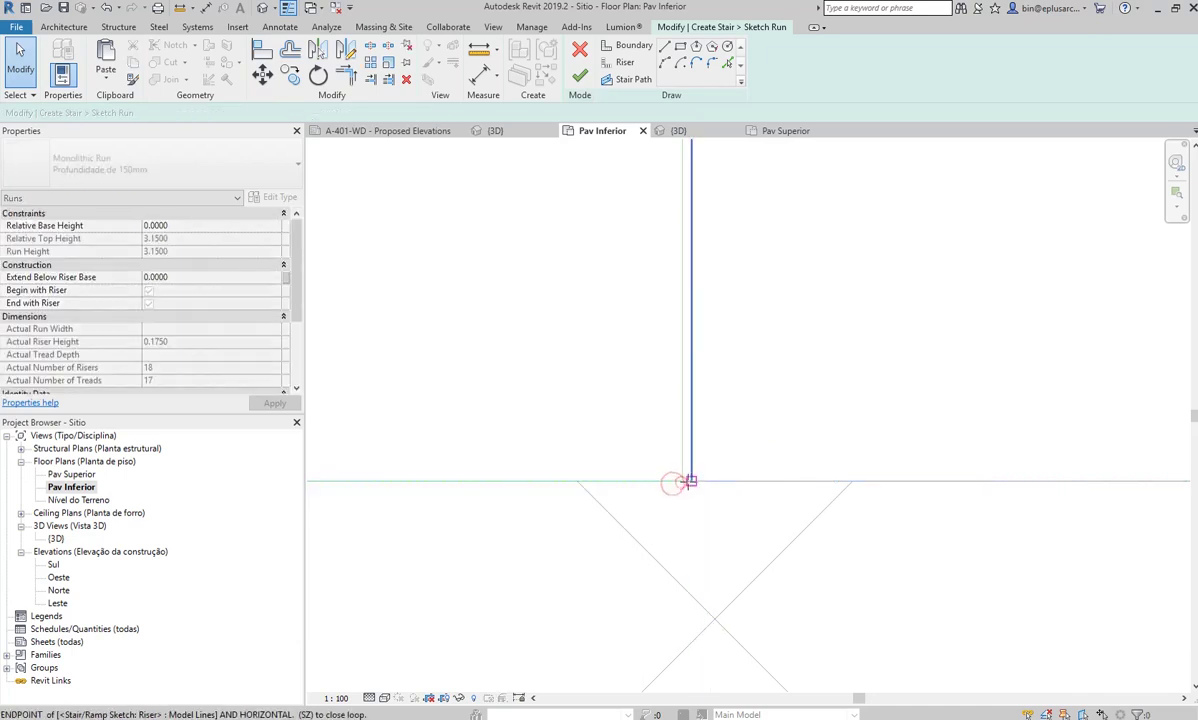
click(692, 430)
middle_drag(693, 341, 695, 539)
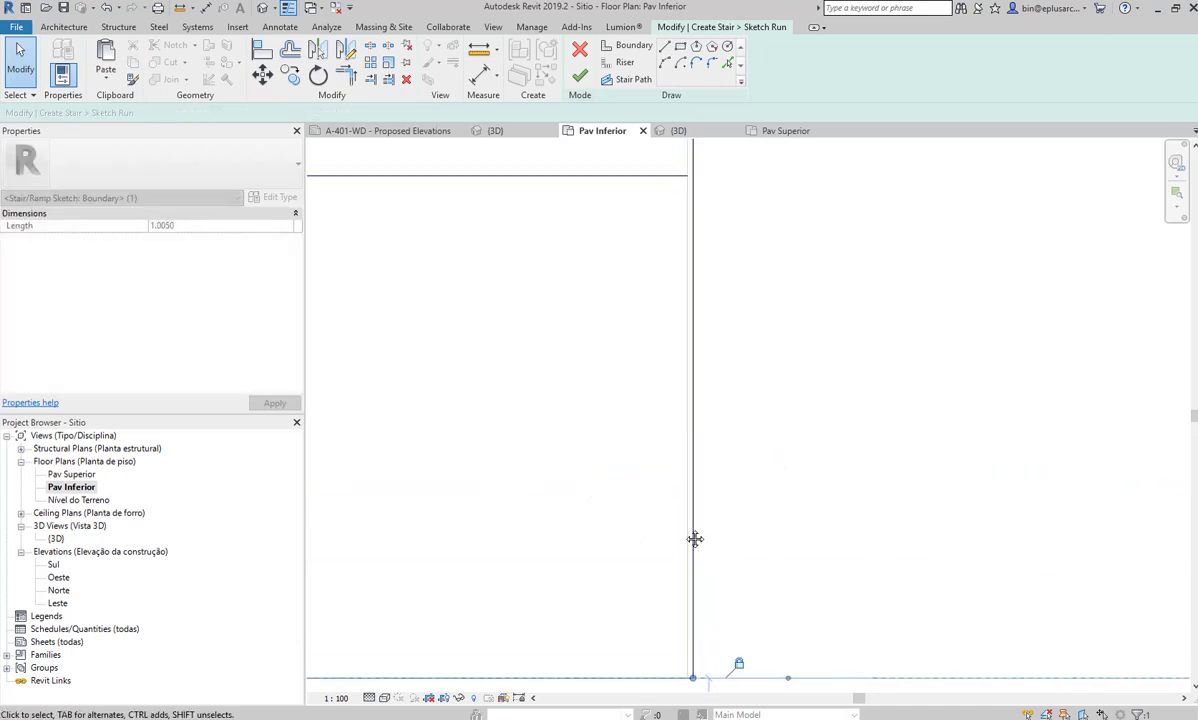
click(690, 178)
scroll(662, 325, down, 2)
middle_drag(660, 329, 705, 394)
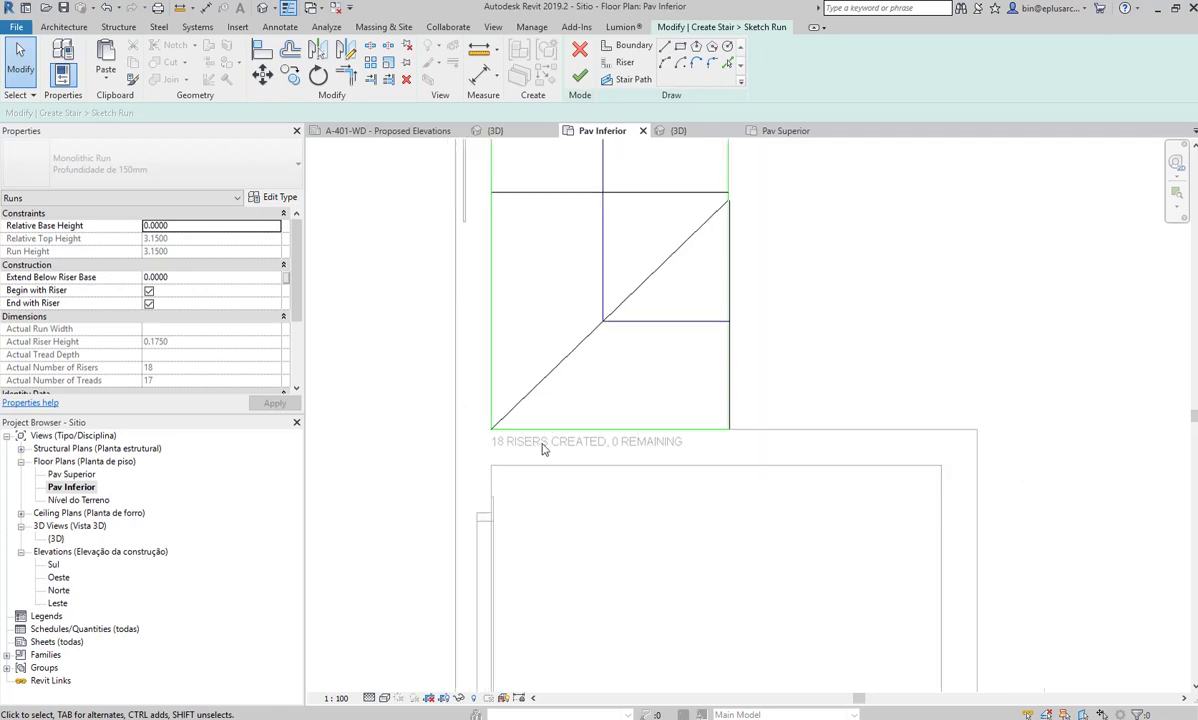
Pull the landing riser's end back and move the horizontal run line onto the corner
scroll(543, 447, down, 3)
scroll(650, 334, up, 2)
scroll(596, 433, up, 3)
scroll(617, 334, up, 2)
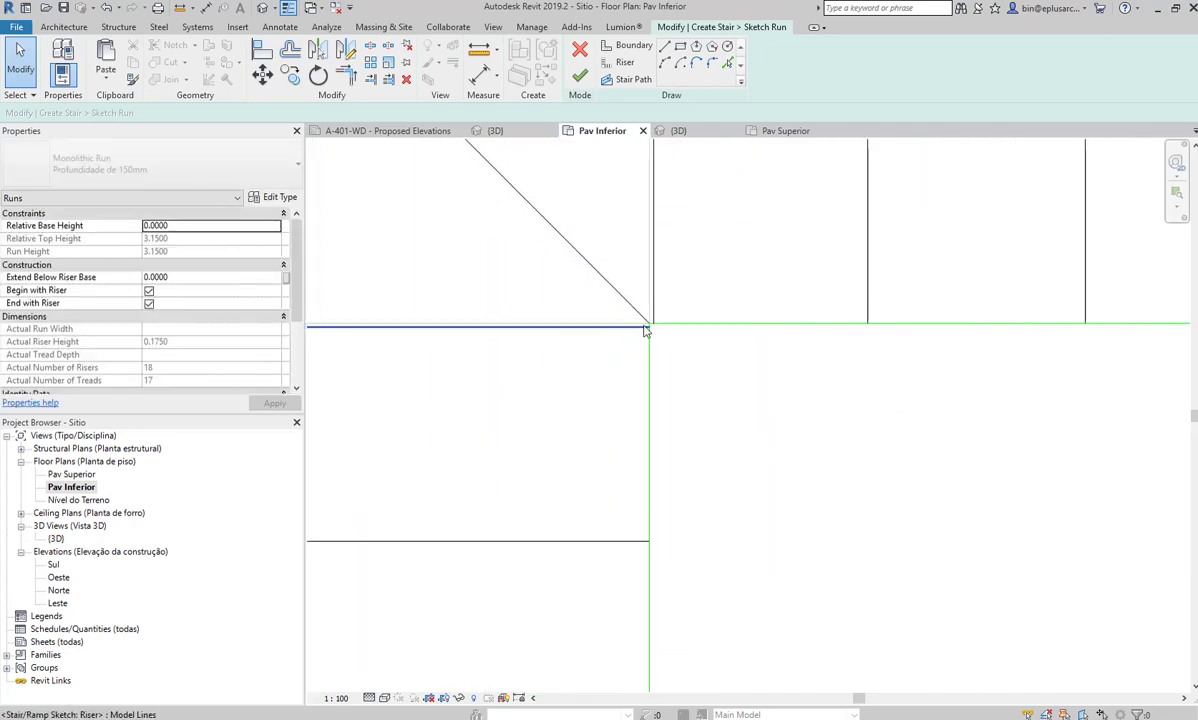
scroll(644, 329, up, 2)
click(663, 316)
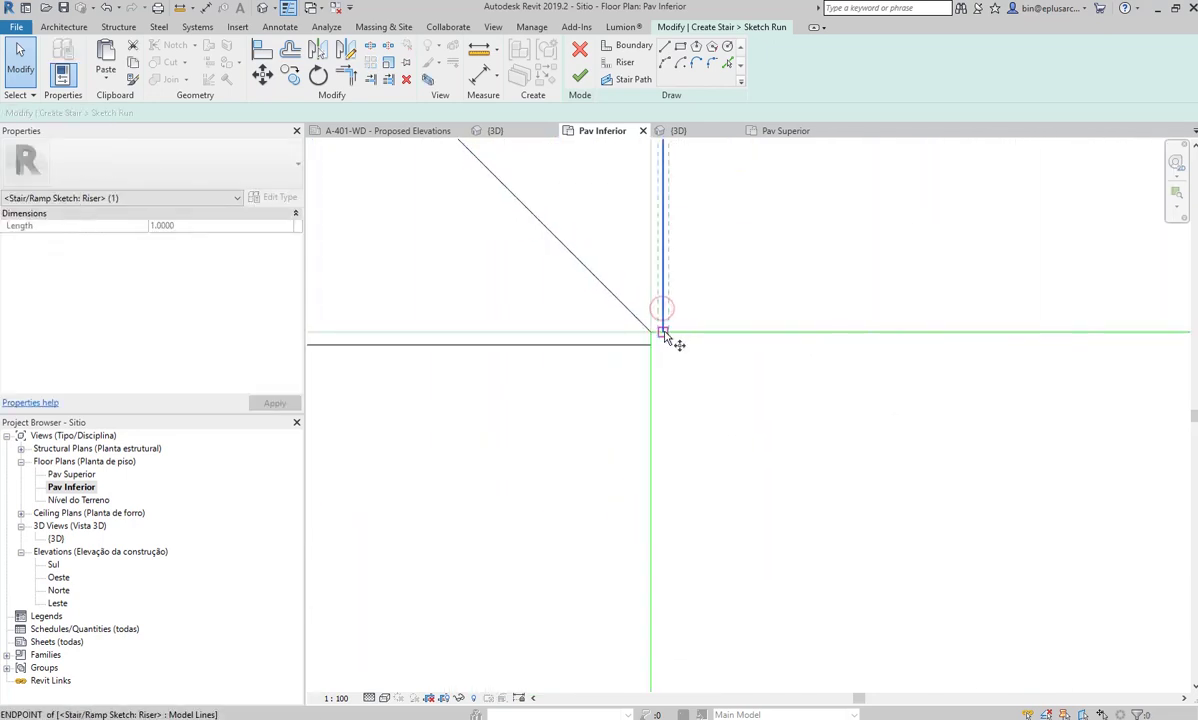
drag(660, 334, 650, 333)
key(Escape)
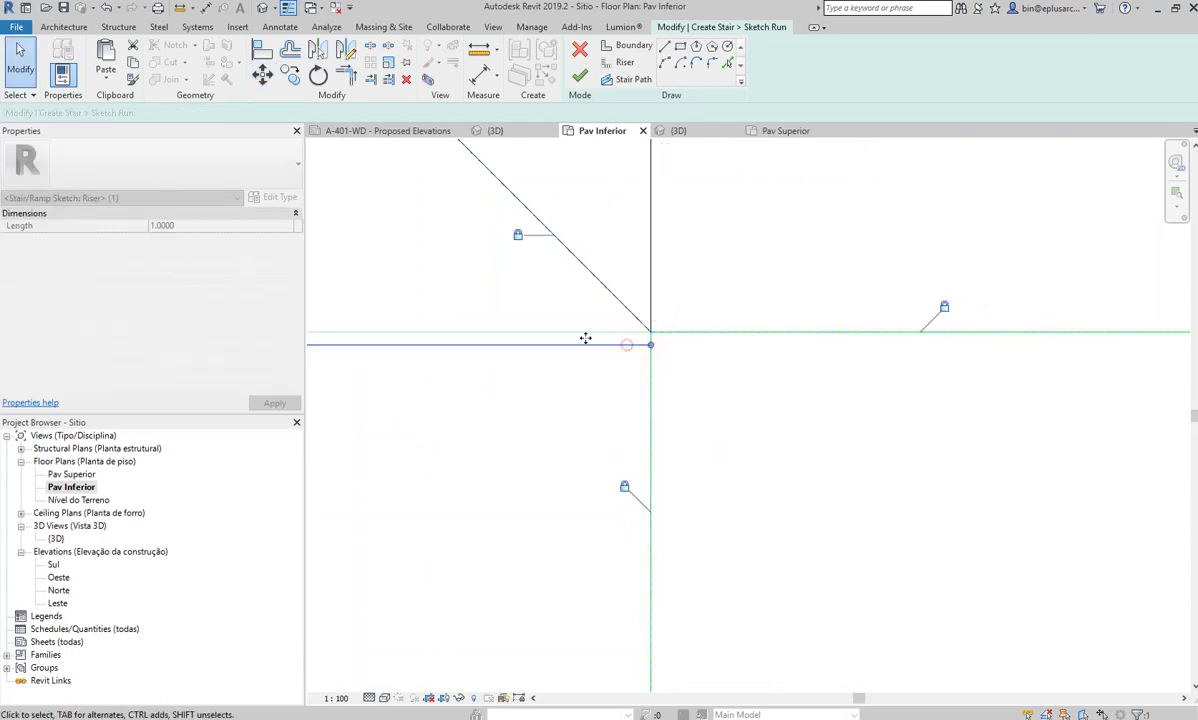
click(626, 348)
key(m)
key(v)
click(650, 345)
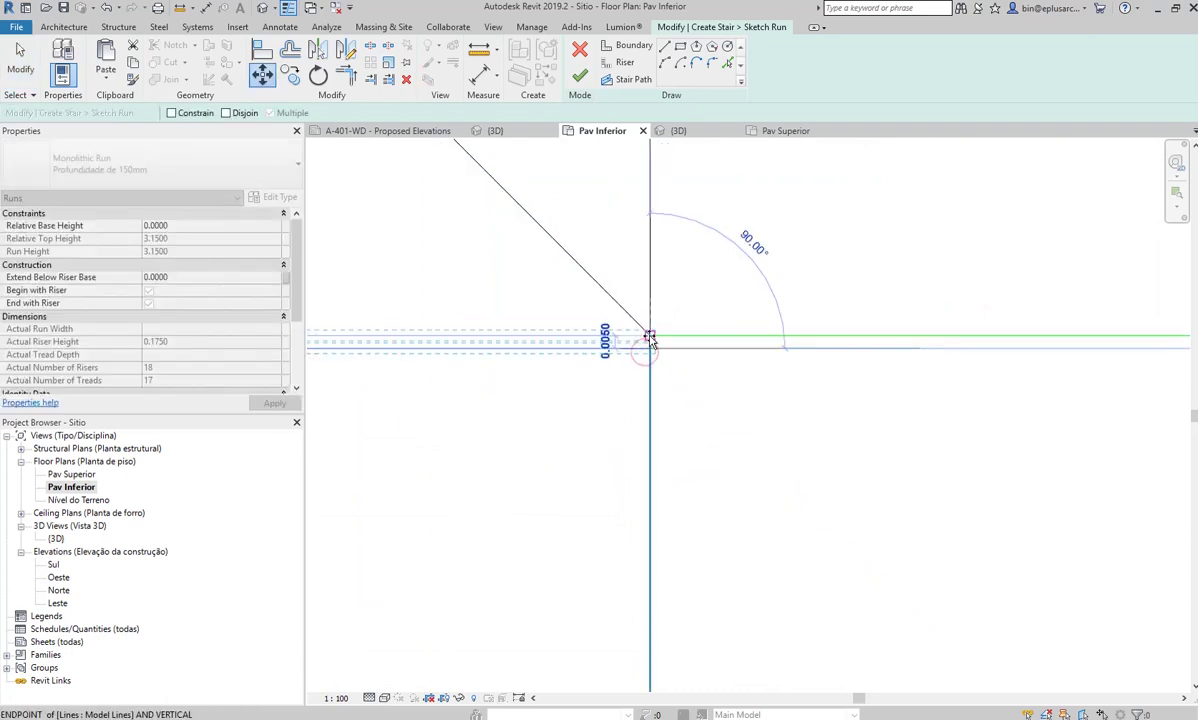
click(647, 334)
Check the lower run corner, finish the sketch, and reopen it for editing
scroll(682, 366, down, 2)
scroll(668, 387, down, 2)
scroll(668, 387, down, 2)
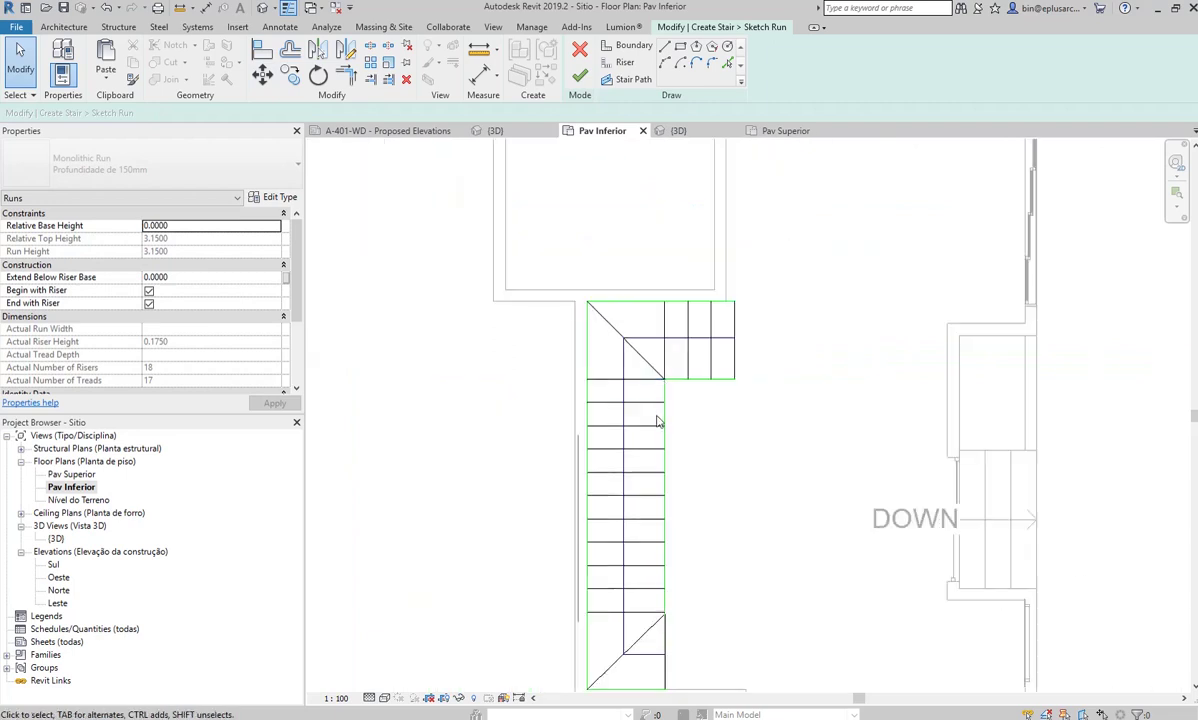
middle_drag(640, 540, 602, 460)
scroll(540, 490, up, 2)
scroll(450, 533, up, 2)
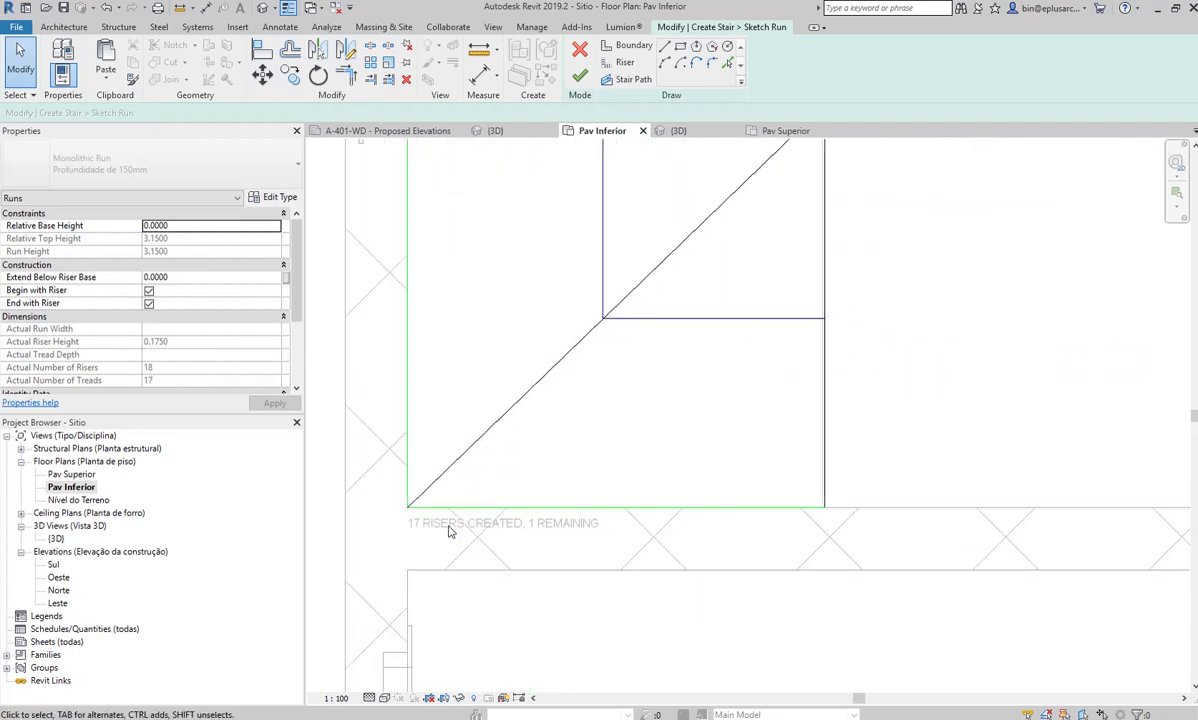
scroll(480, 524, down, 3)
scroll(548, 468, down, 1)
scroll(548, 468, up, 1)
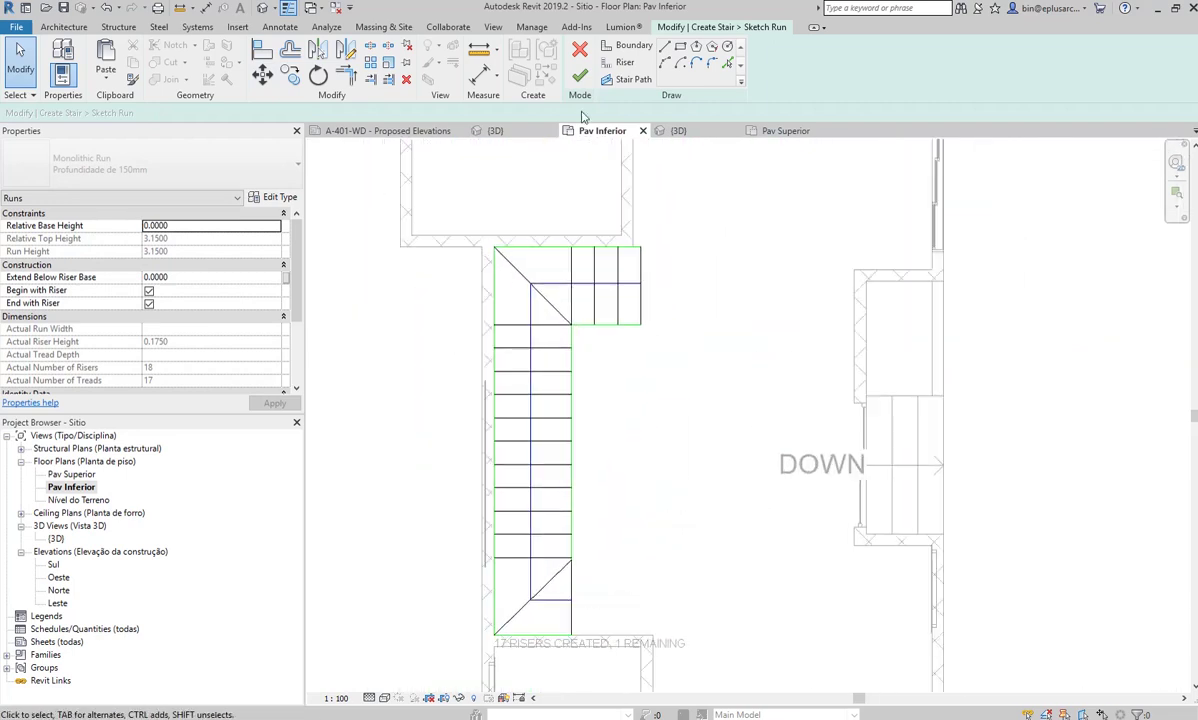
click(581, 80)
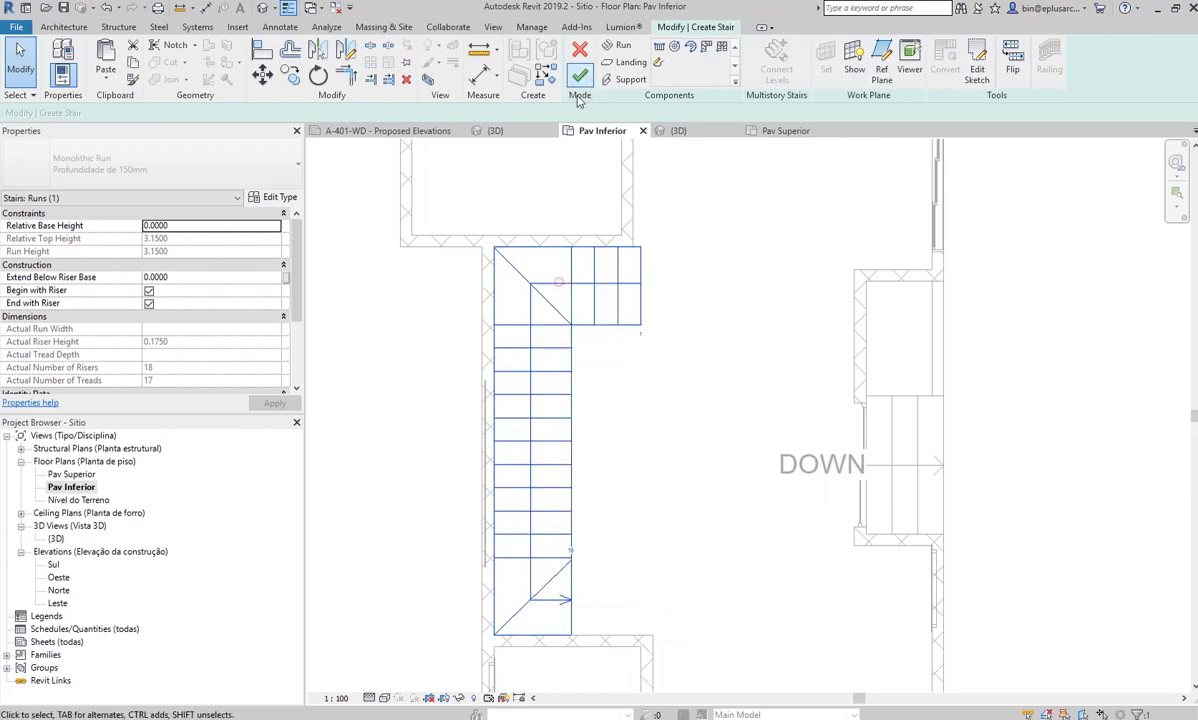
click(977, 70)
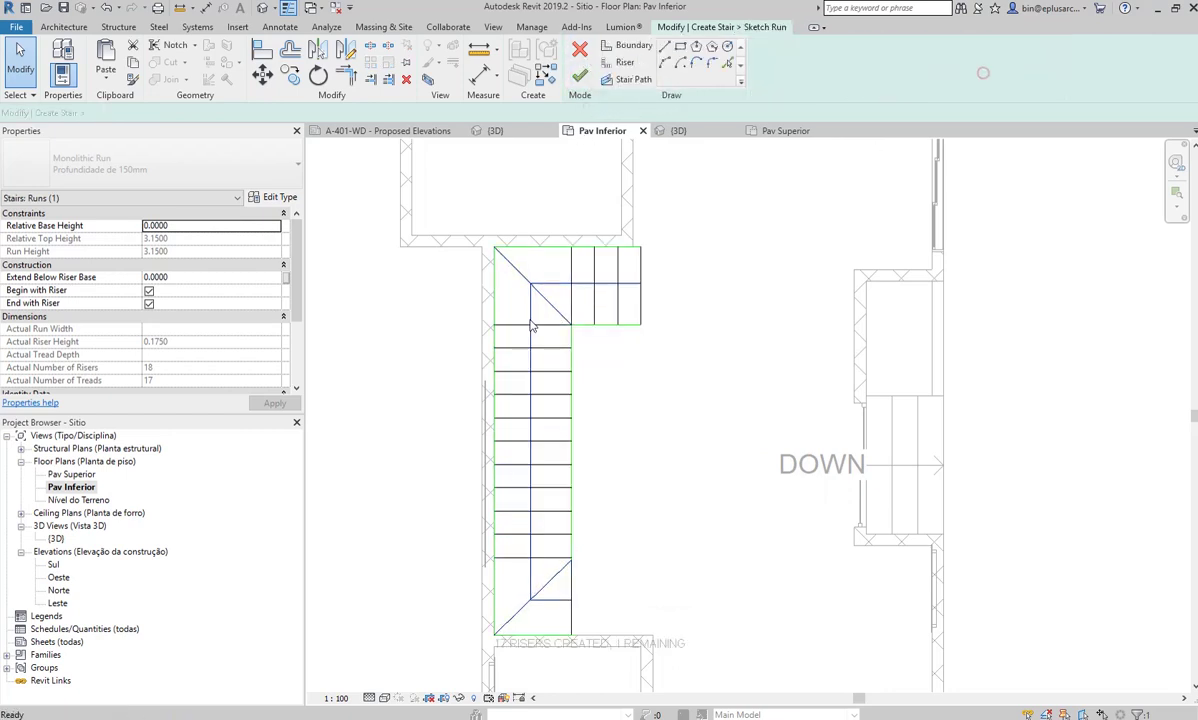
Move the winder-corner sketch line 0.005 horizontally
scroll(560, 312, up, 3)
scroll(620, 295, up, 2)
key(m)
key(v)
click(639, 295)
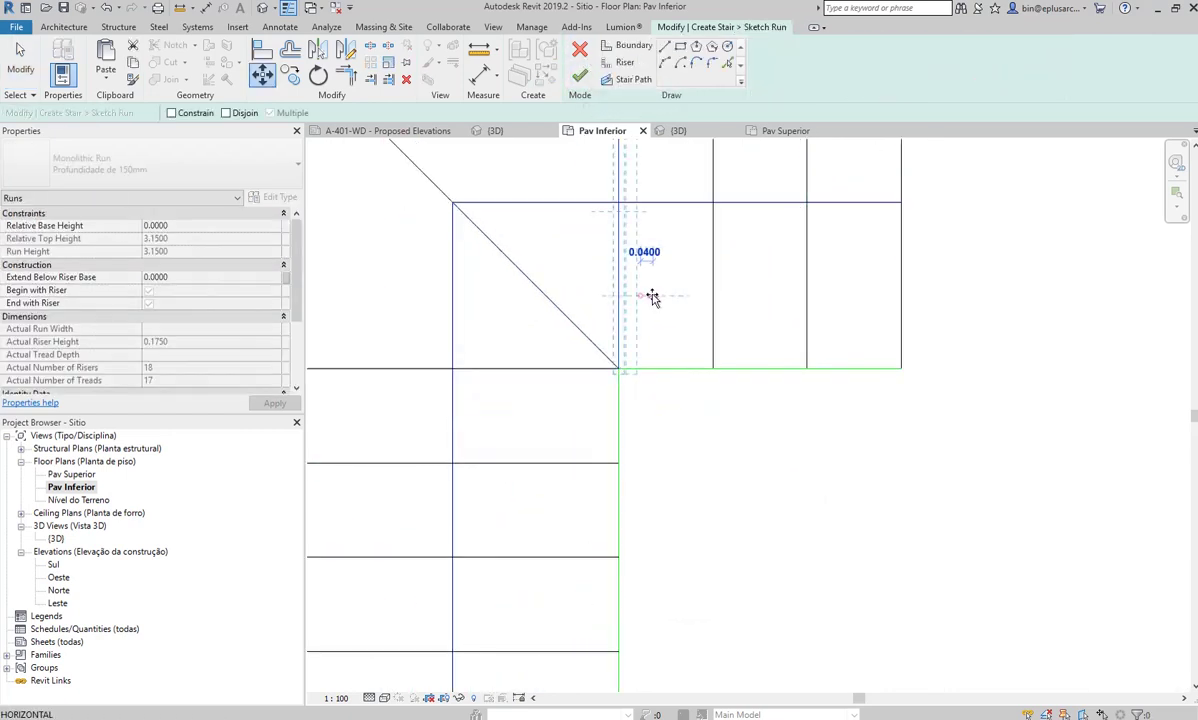
text(5)
key(Return)
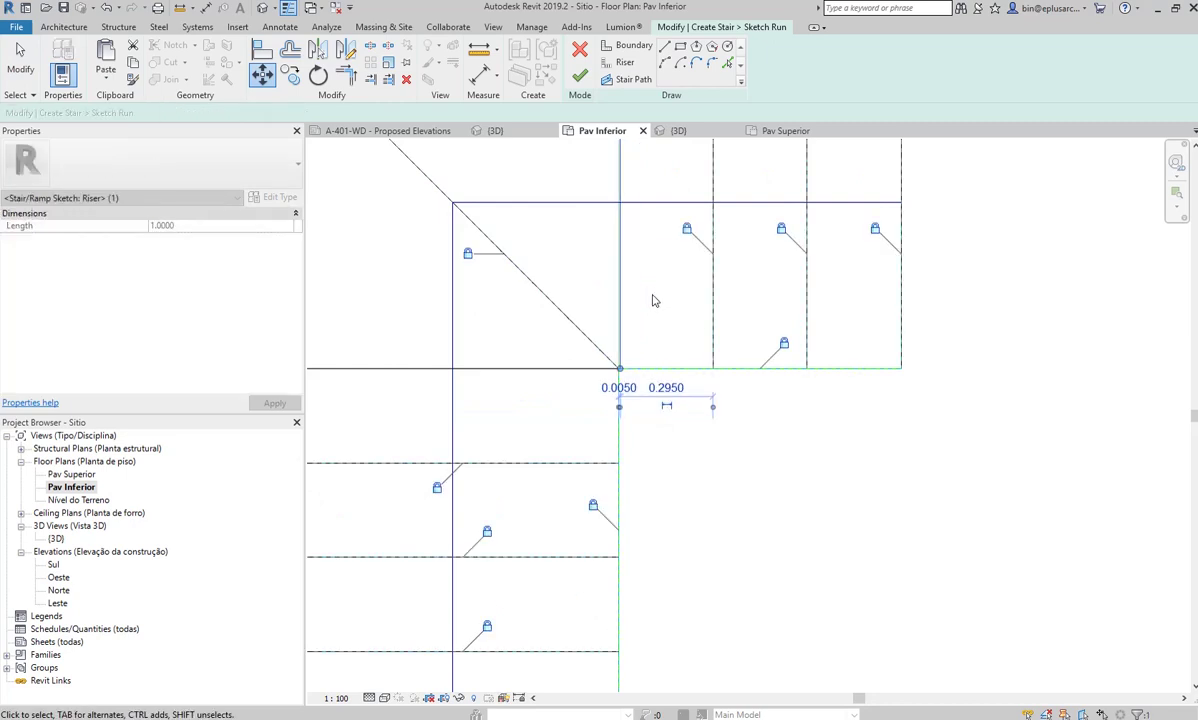
key(Escape)
Move the corner riser line 0.005 upward and finish the run sketch
click(575, 370)
key(m)
key(v)
click(530, 370)
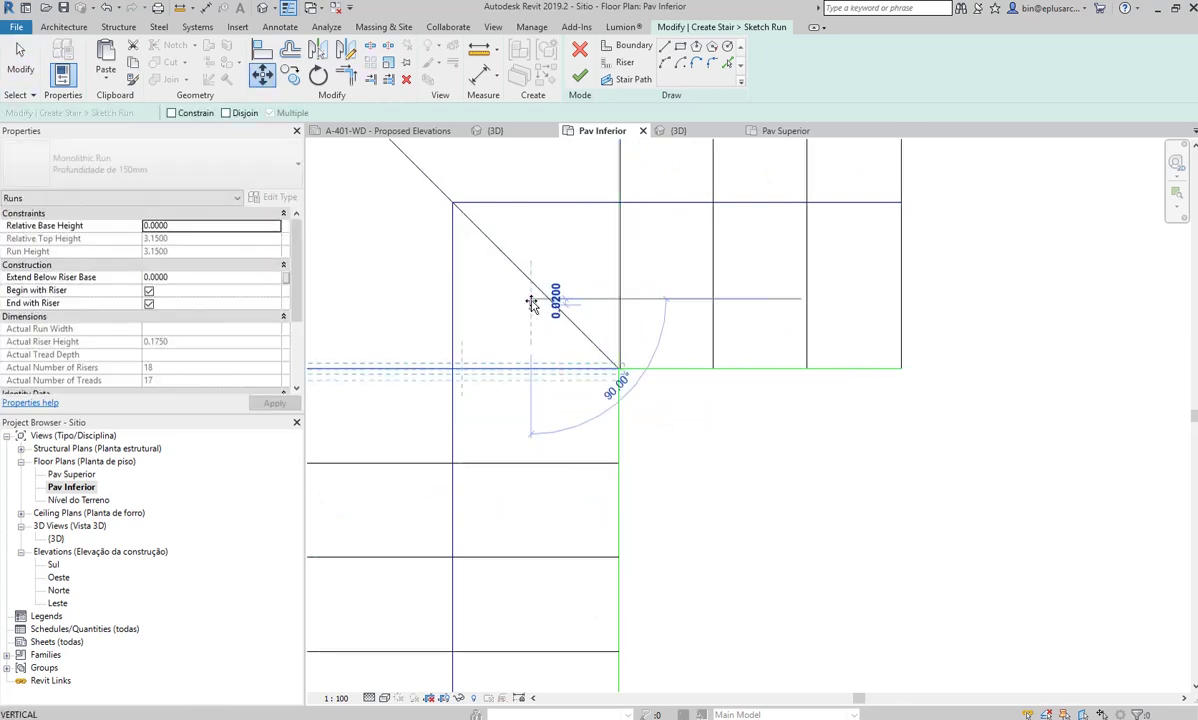
text(0.005)
key(Return)
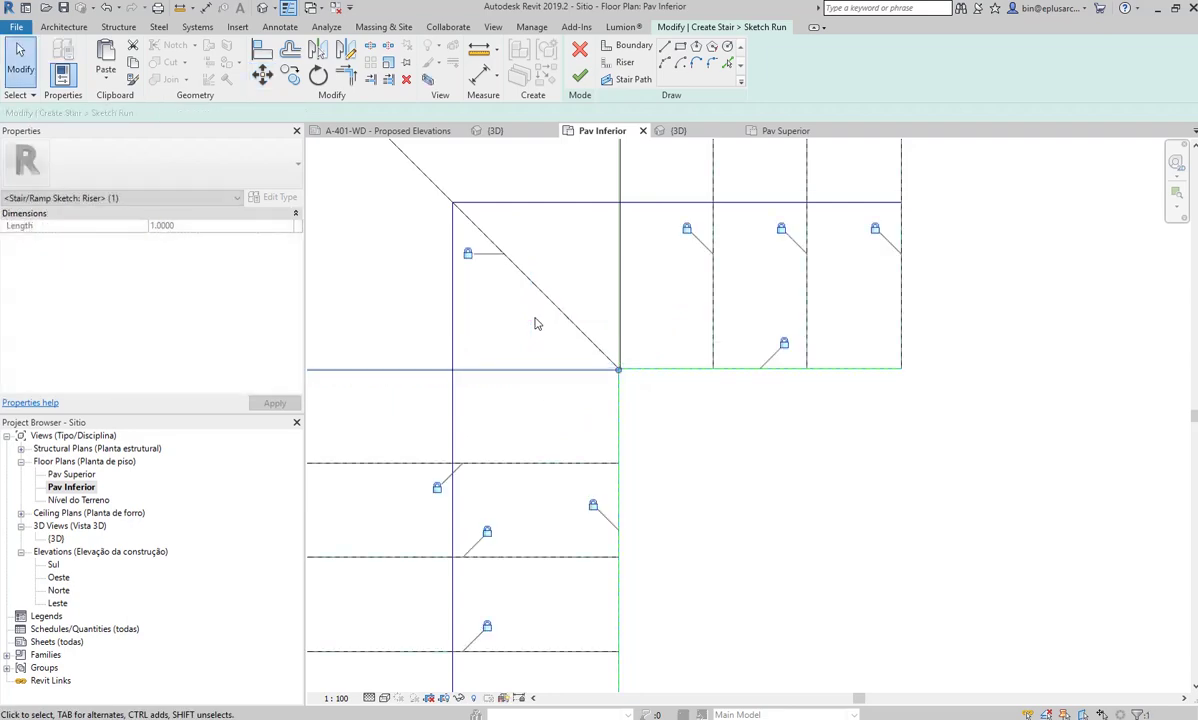
click(580, 76)
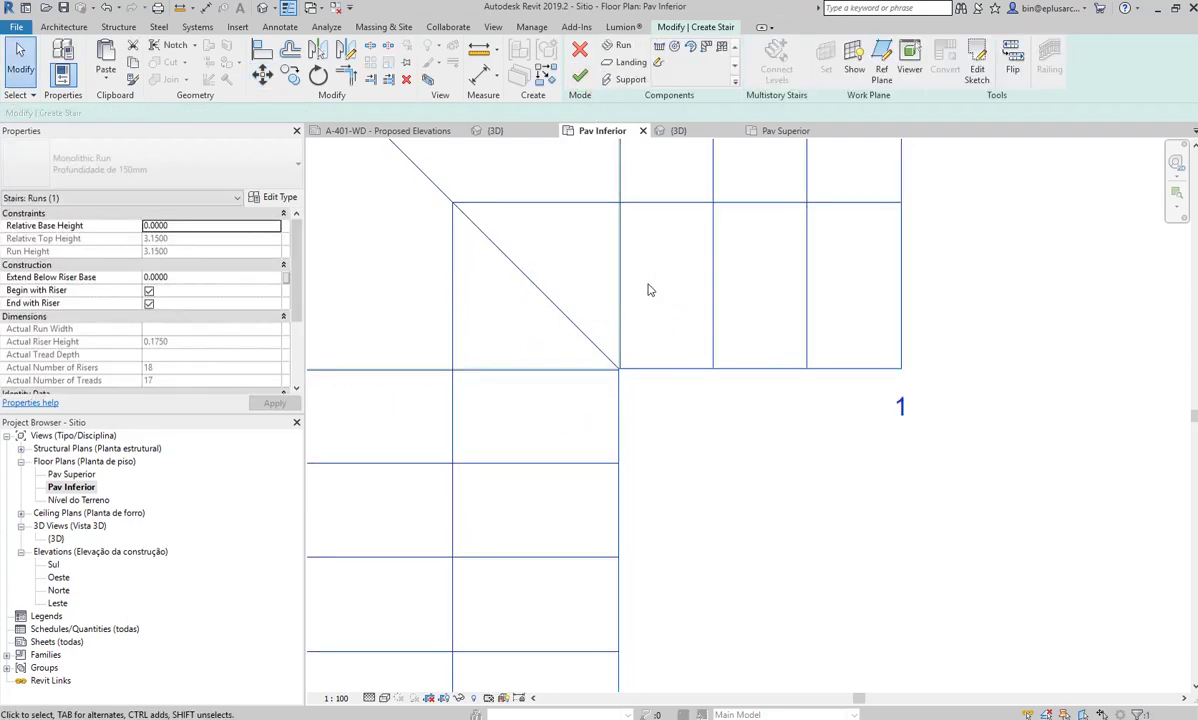
scroll(605, 272, down, 1)
Finish the stair and inspect it in the default 3D view
click(582, 80)
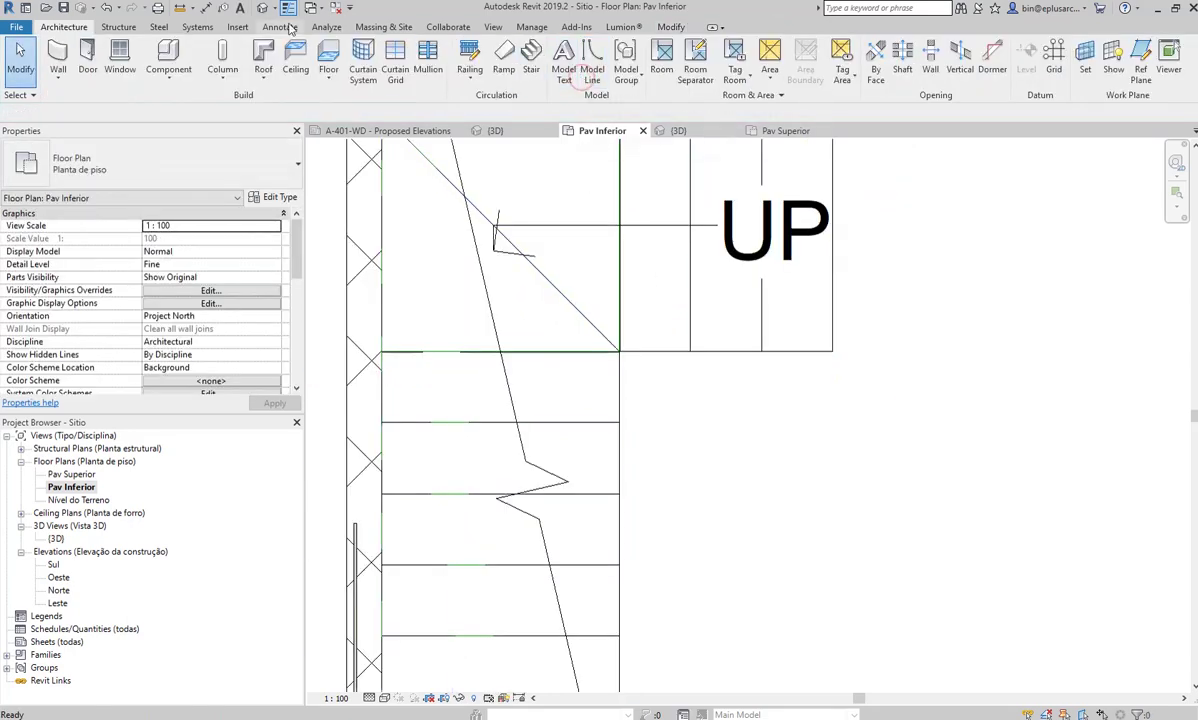
click(262, 8)
scroll(760, 434, up, 5)
click(760, 434)
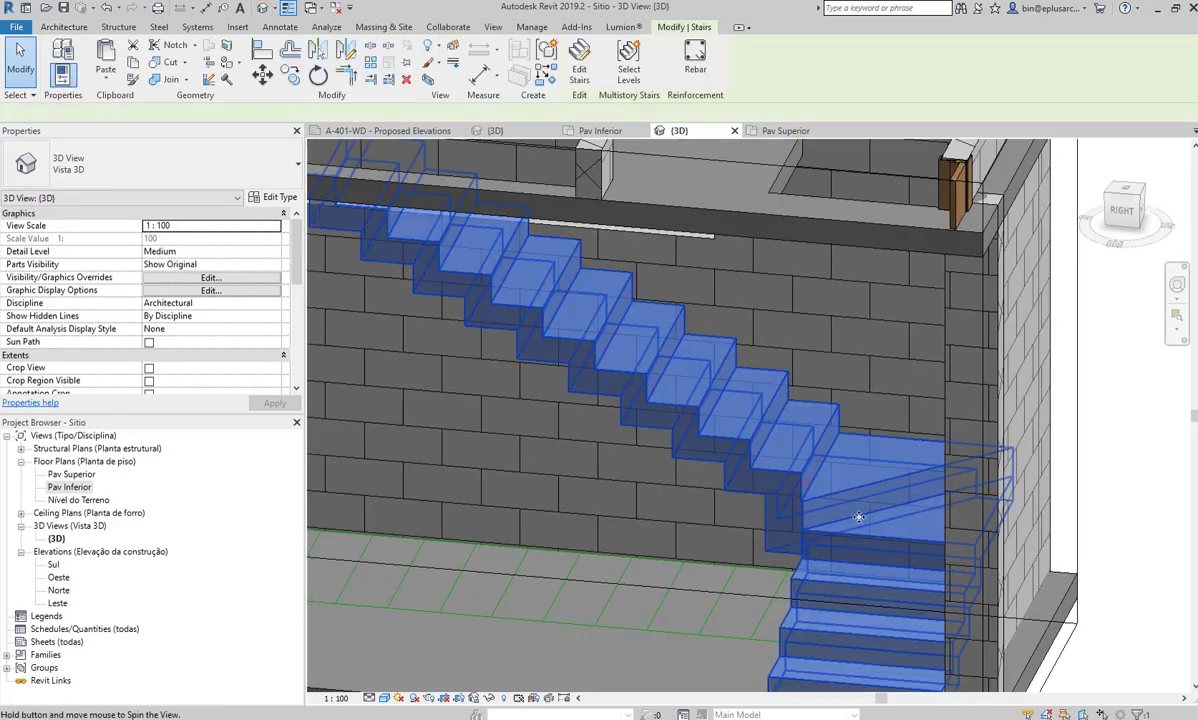
shift+middle_drag(856, 517, 921, 512)
key(Escape)
scroll(786, 479, up, 3)
scroll(745, 449, up, 3)
scroll(731, 369, up, 3)
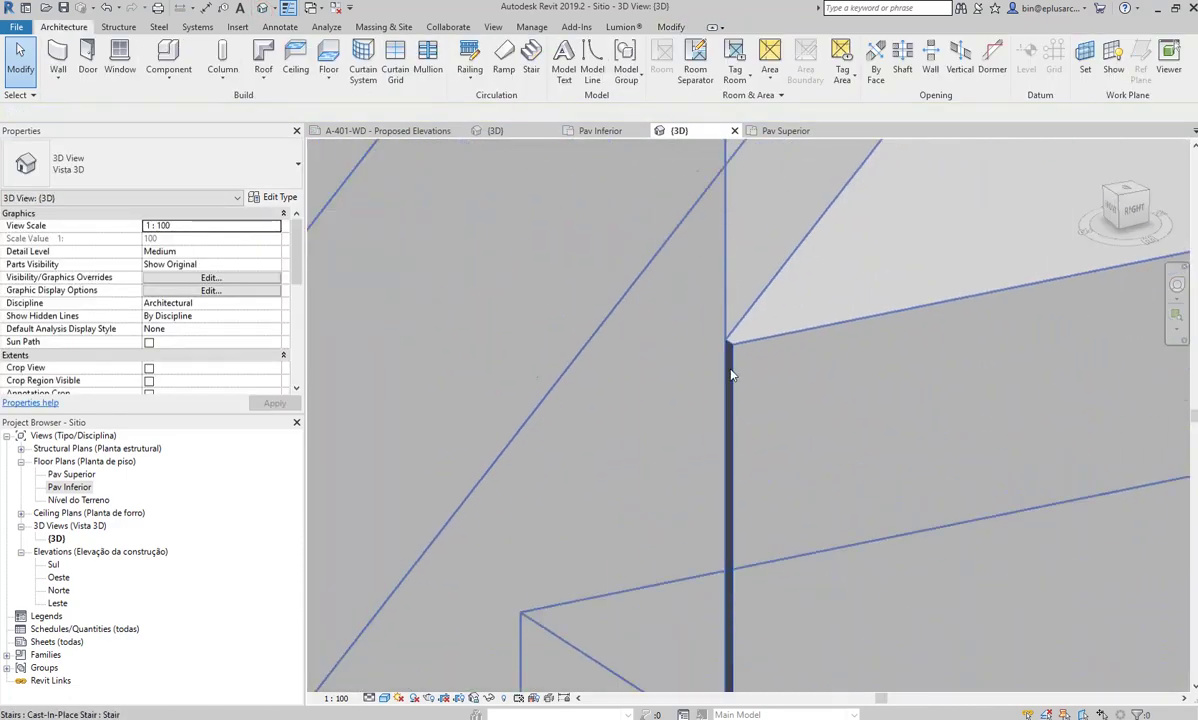
scroll(727, 338, up, 1)
scroll(763, 465, down, 3)
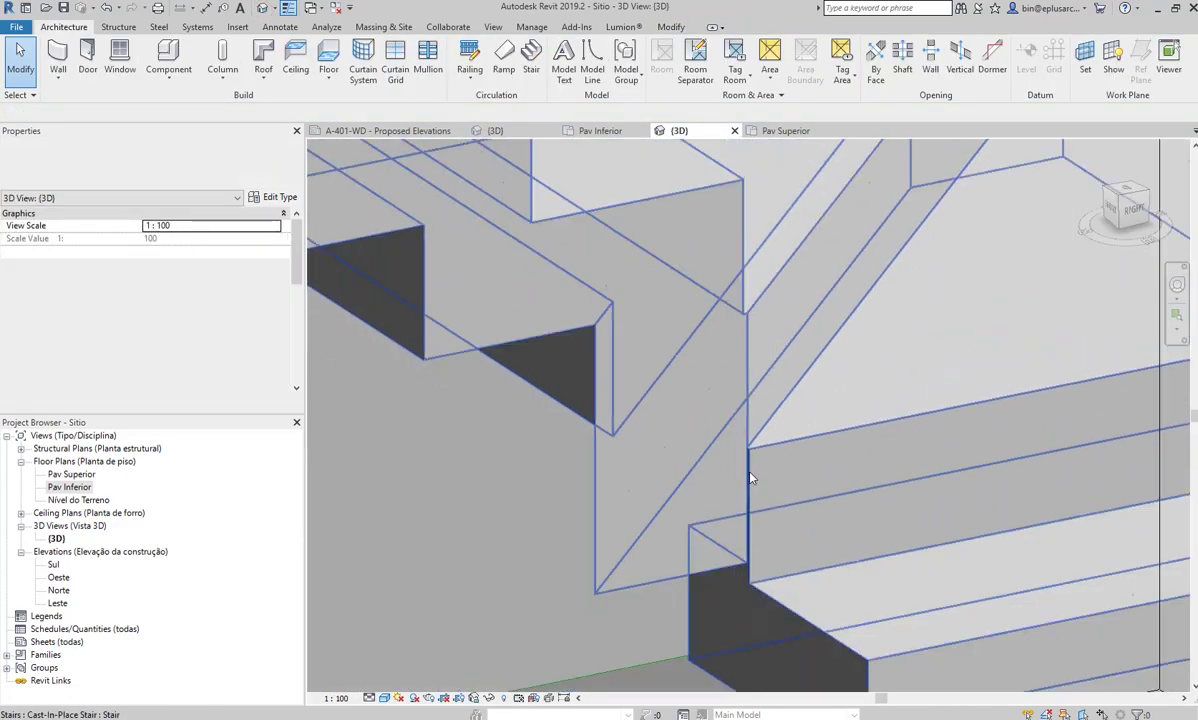
scroll(701, 441, down, 3)
scroll(701, 441, down, 3)
Orbit to a side view, select the stair, and open its properties
mouse_move(701, 441)
shift+middle_down()
mouse_move(651, 490)
mouse_move(605, 418)
shift+middle_up()
click(605, 418)
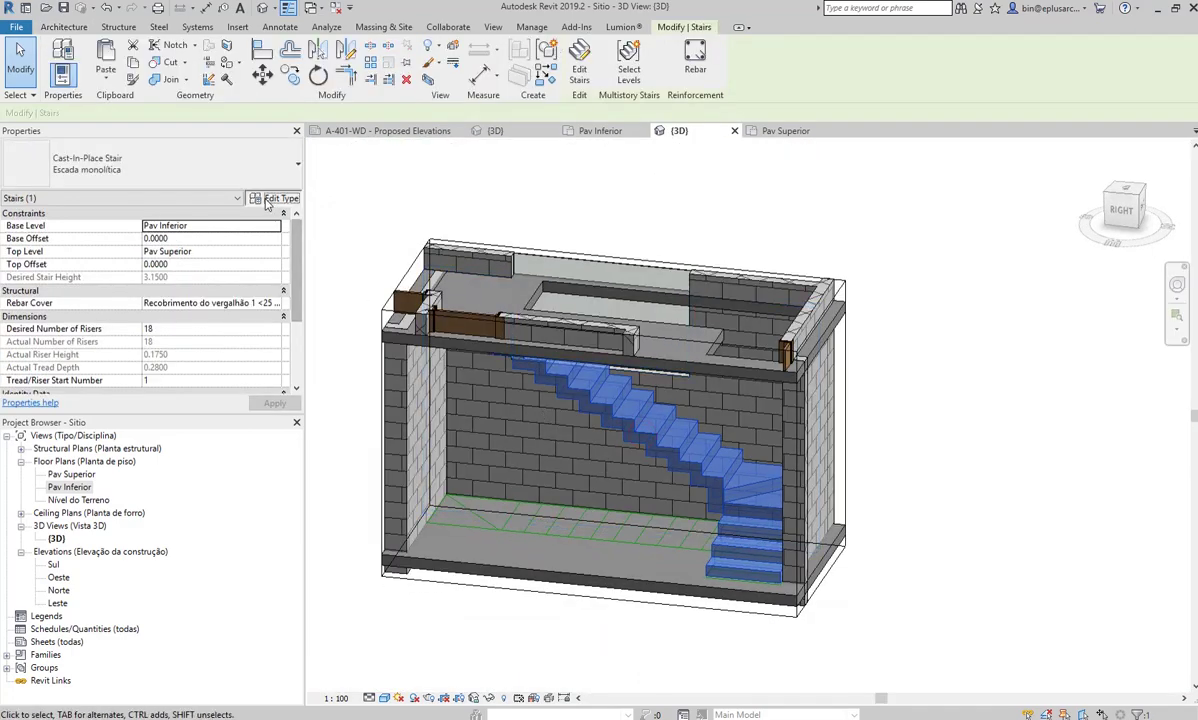
click(275, 198)
In stair editing, apply the run type with 0.1500 structural depth
click(579, 68)
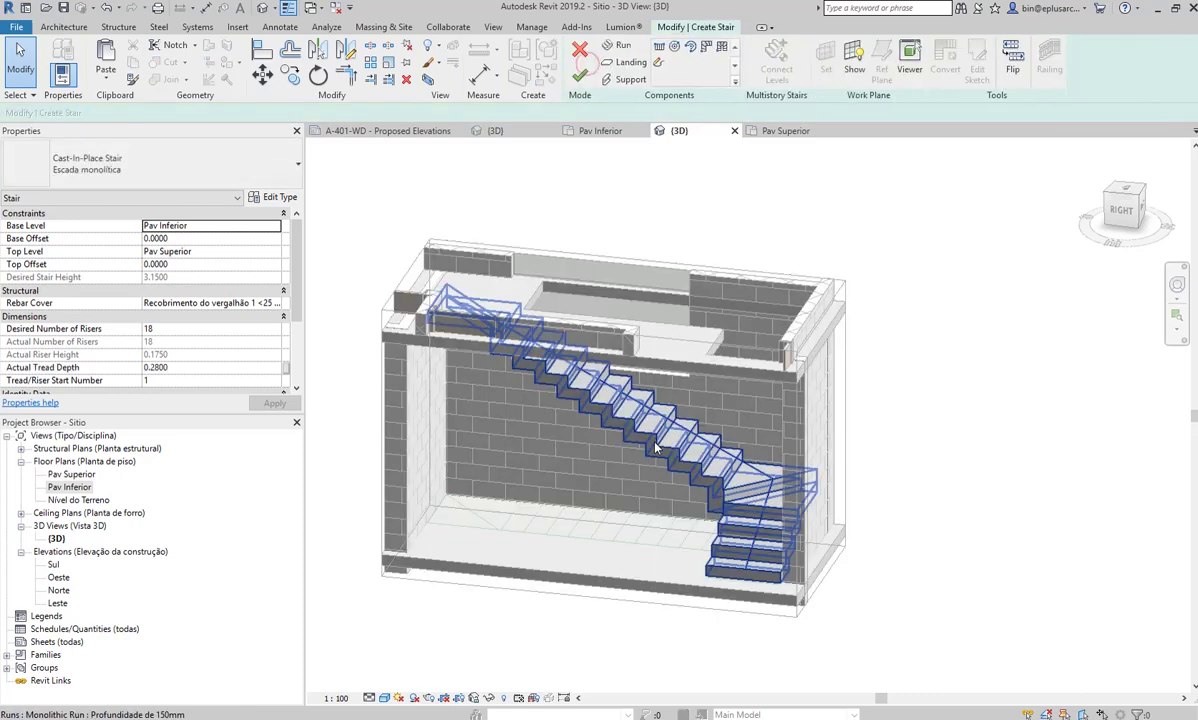
click(277, 198)
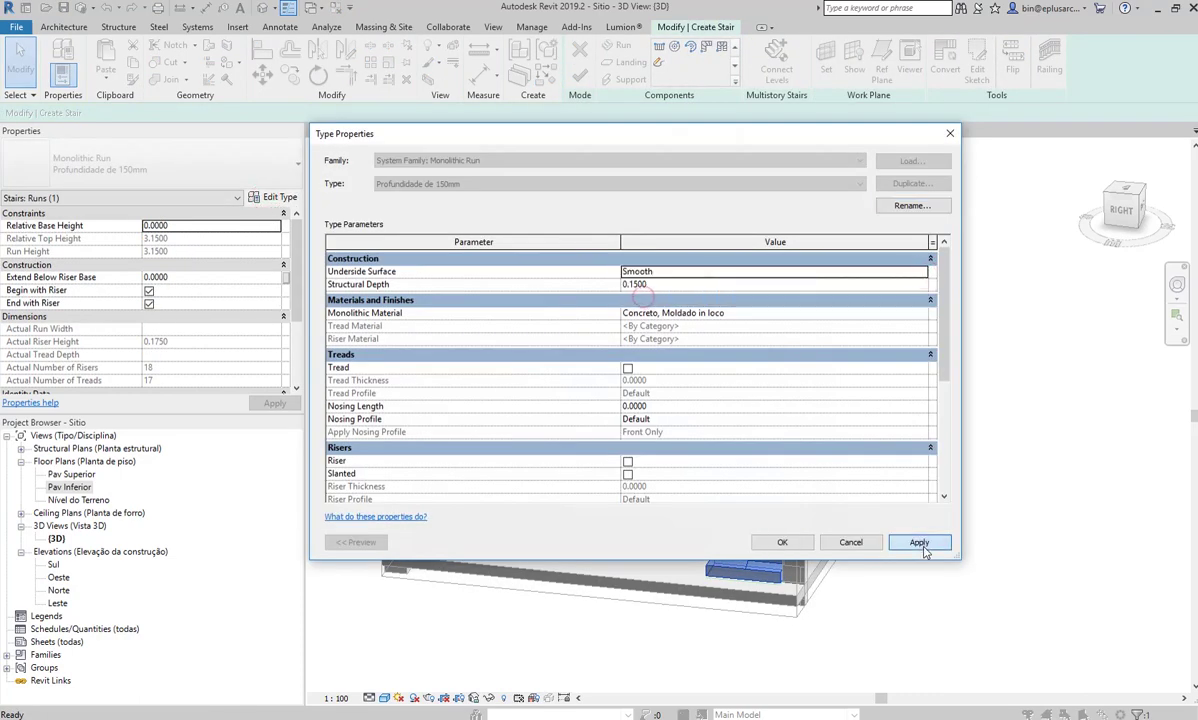
click(783, 542)
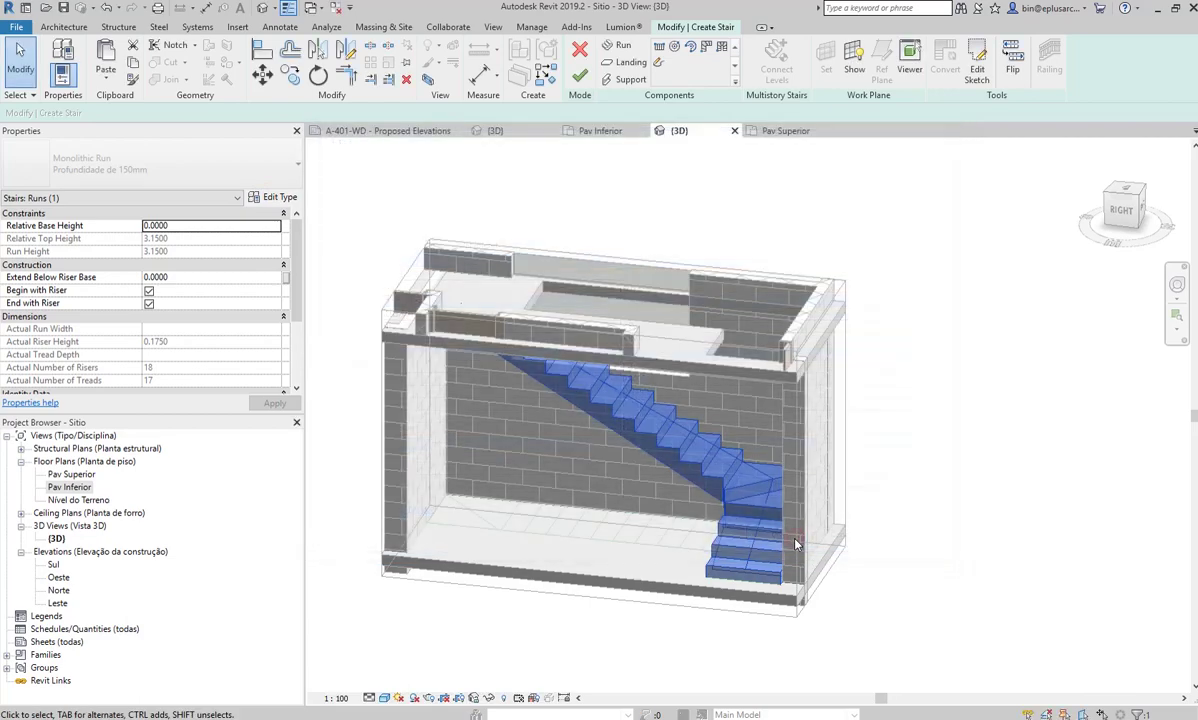
Orbit around to check the stair, select the run, and finish edit mode
mouse_move(743, 504)
shift+middle_down()
mouse_move(879, 494)
mouse_move(850, 494)
shift+middle_up()
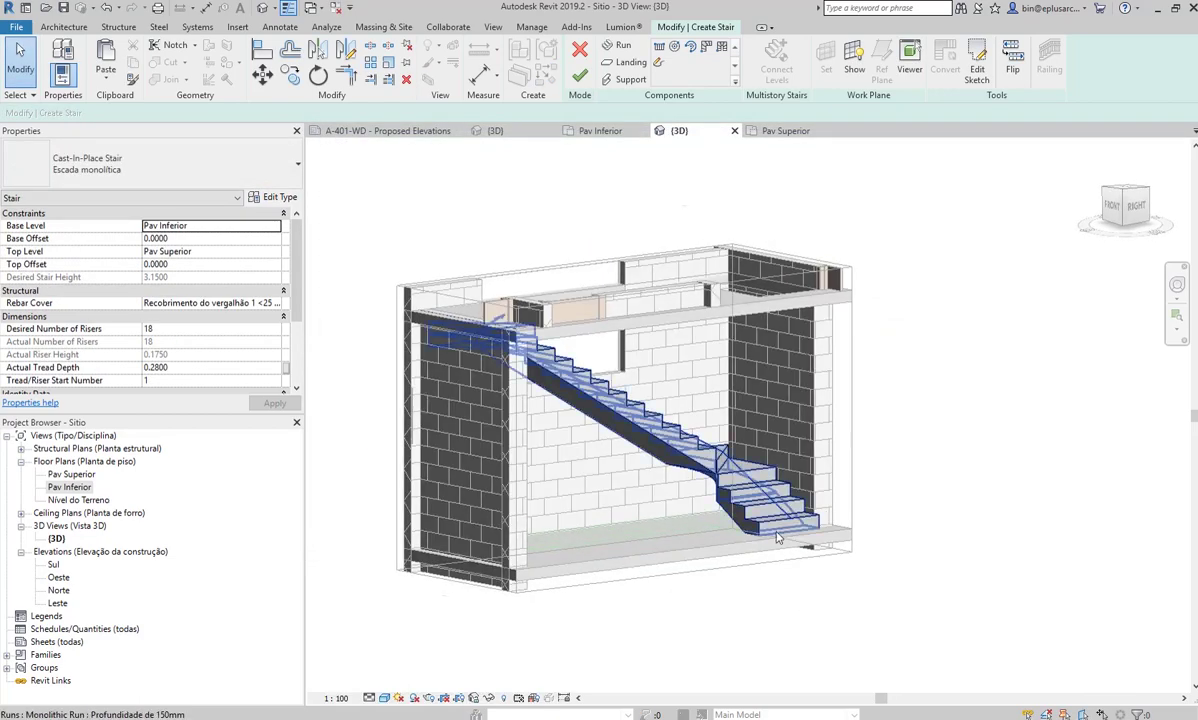
scroll(704, 505, up, 5)
scroll(850, 436, up, 3)
mouse_move(850, 436)
shift+middle_down()
mouse_move(774, 502)
mouse_move(621, 488)
mouse_move(645, 440)
mouse_move(447, 426)
mouse_move(420, 468)
mouse_move(380, 481)
mouse_move(525, 441)
shift+middle_up()
scroll(621, 488, down, 5)
click(641, 452)
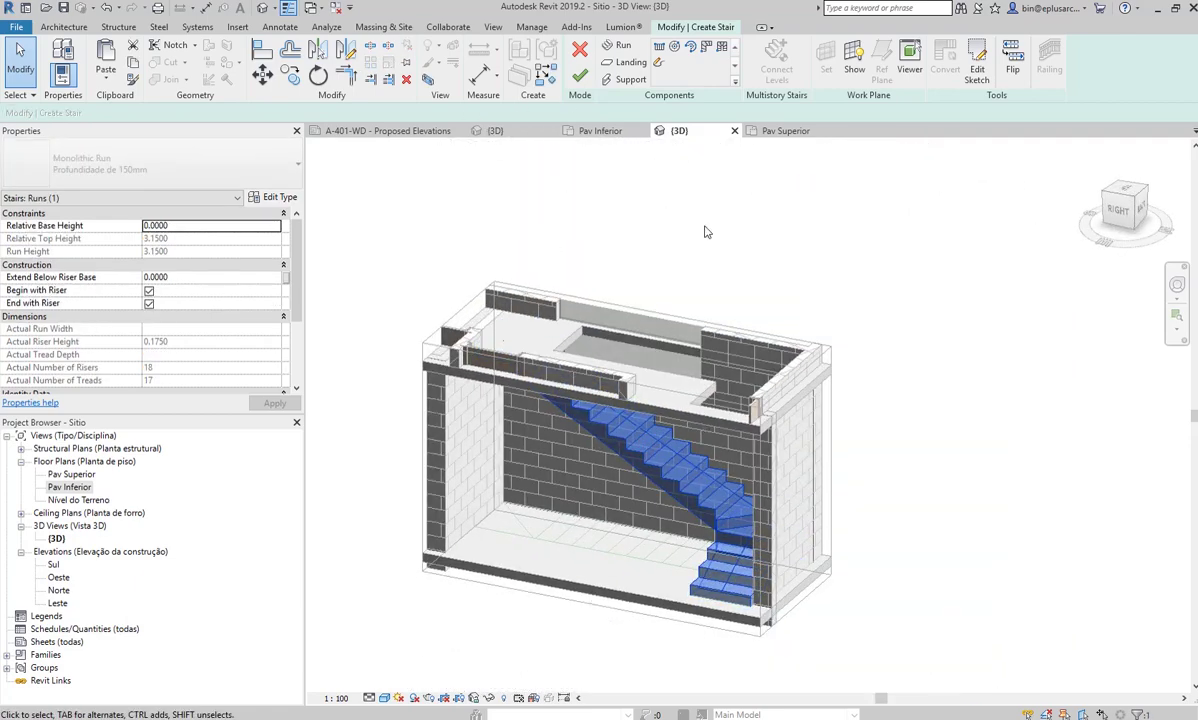
click(582, 77)
Select the cast-in-place stair and isolate it alone in the 3D view with HI
click(655, 450)
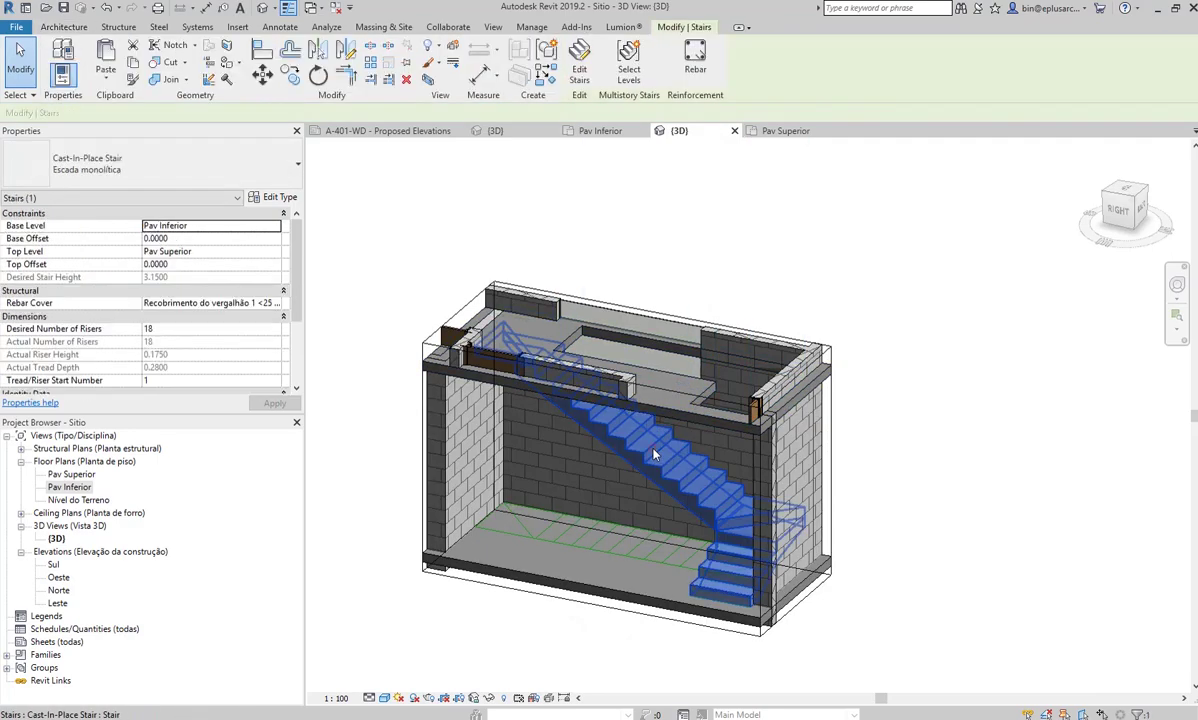
key(h)
key(i)
key(Escape)
Orbit around the isolated stair to inspect its landing and back, then reselect it
scroll(661, 452, up, 5)
shift+middle_drag(661, 452, 995, 436)
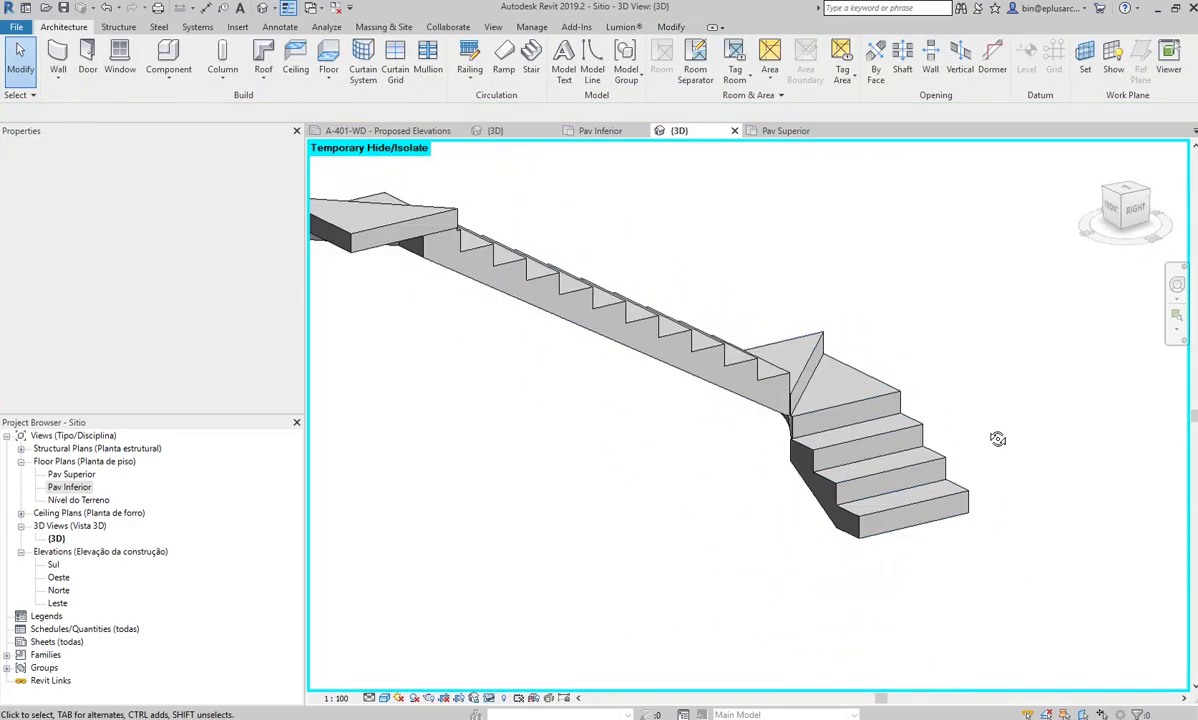
scroll(786, 428, up, 5)
click(786, 428)
mouse_move(786, 428)
shift+middle_down()
mouse_move(762, 494)
mouse_move(561, 447)
shift+middle_up()
key(Escape)
scroll(762, 494, down, 5)
scroll(561, 447, up, 3)
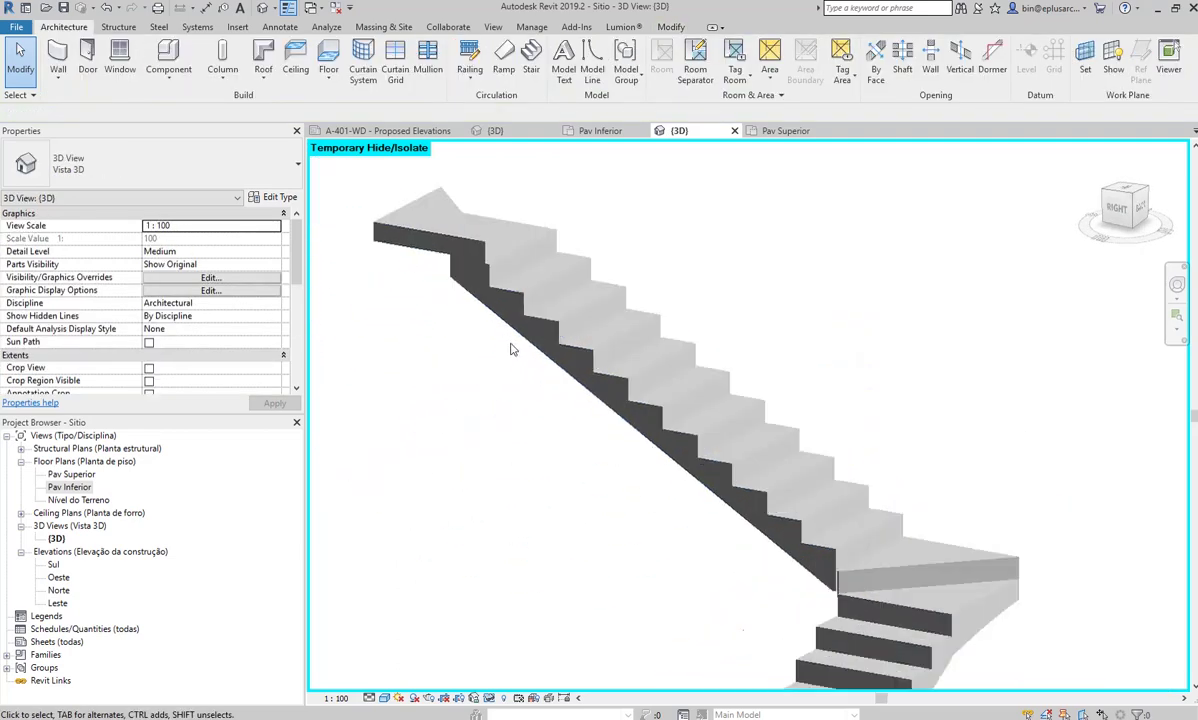
mouse_move(511, 342)
shift+middle_down()
mouse_move(445, 374)
mouse_move(535, 343)
shift+middle_up()
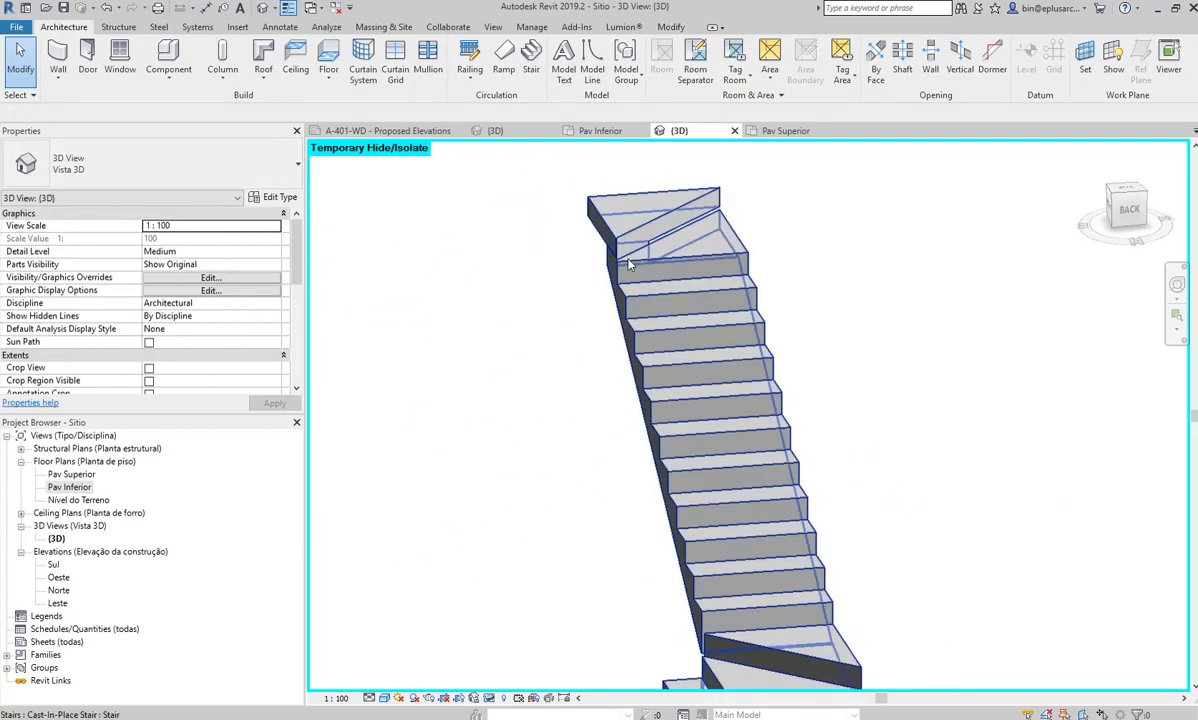
mouse_move(628, 262)
shift+middle_down()
mouse_move(706, 321)
mouse_move(642, 312)
mouse_move(685, 289)
mouse_move(775, 334)
mouse_move(636, 291)
mouse_move(650, 336)
shift+middle_up()
click(644, 297)
key(Escape)
click(652, 240)
In stair edit mode, set the run type's Structural Depth to 0.2000
click(581, 66)
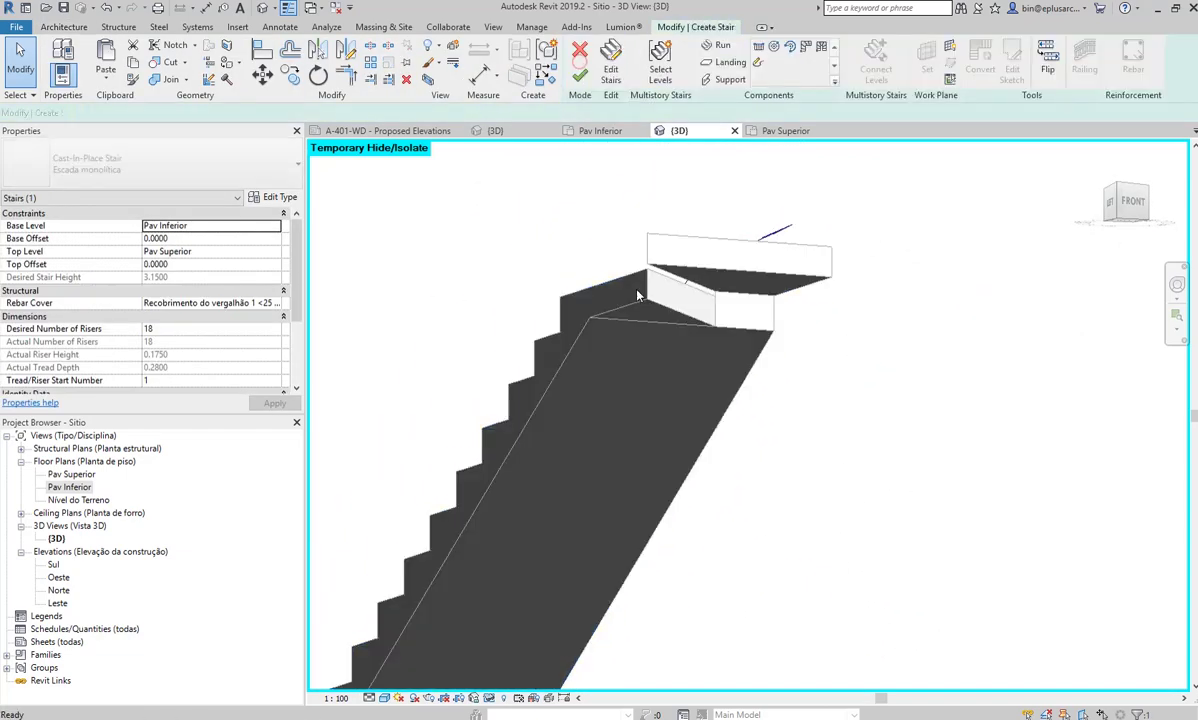
click(595, 270)
click(268, 200)
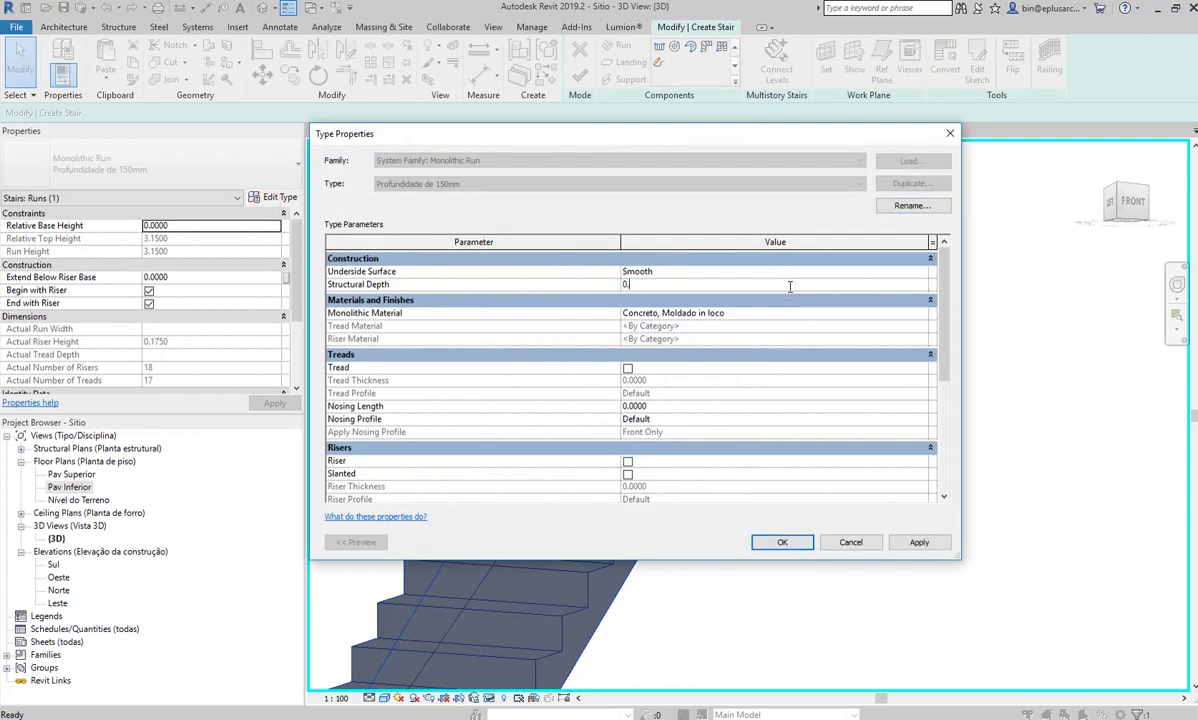
click(782, 542)
Orbit the isolated stair from left, back and front-right to check the thicker underside
shift+middle_drag(782, 542, 910, 470)
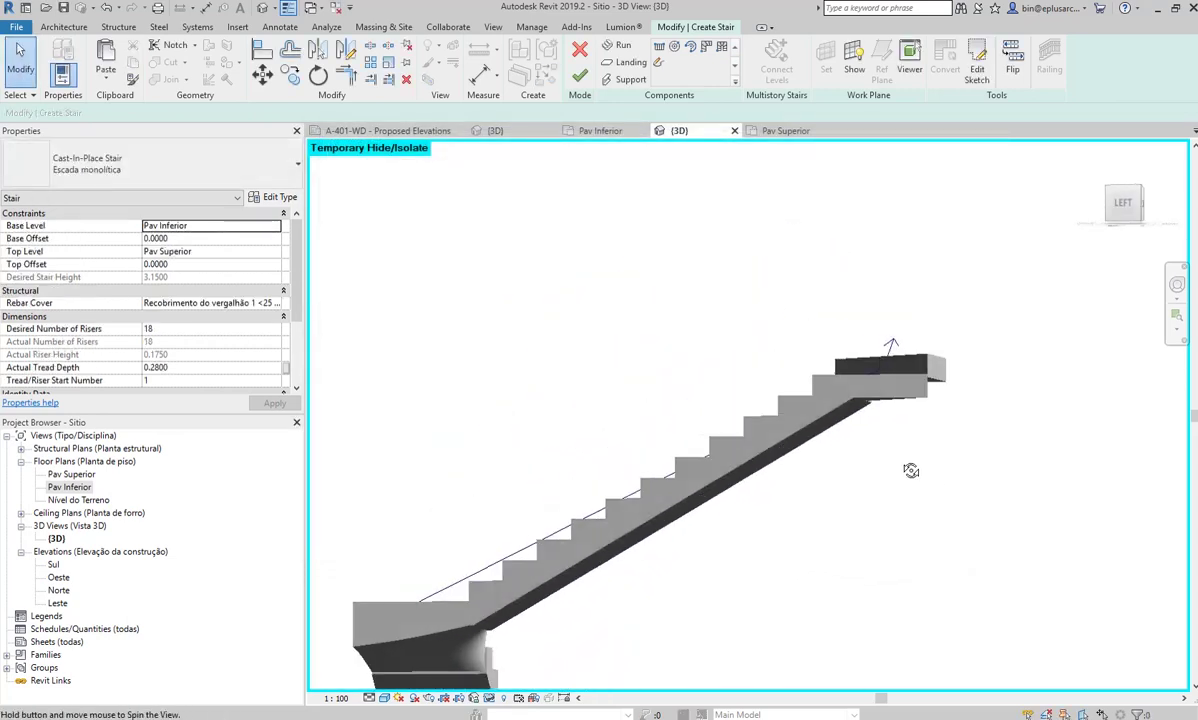
click(780, 440)
mouse_move(780, 440)
shift+middle_down()
mouse_move(880, 400)
mouse_move(968, 396)
mouse_move(1000, 465)
mouse_move(1083, 490)
shift+middle_up()
key(Escape)
mouse_move(791, 375)
shift+middle_down()
mouse_move(699, 365)
mouse_move(769, 398)
mouse_move(840, 496)
shift+middle_up()
scroll(812, 519, down, 2)
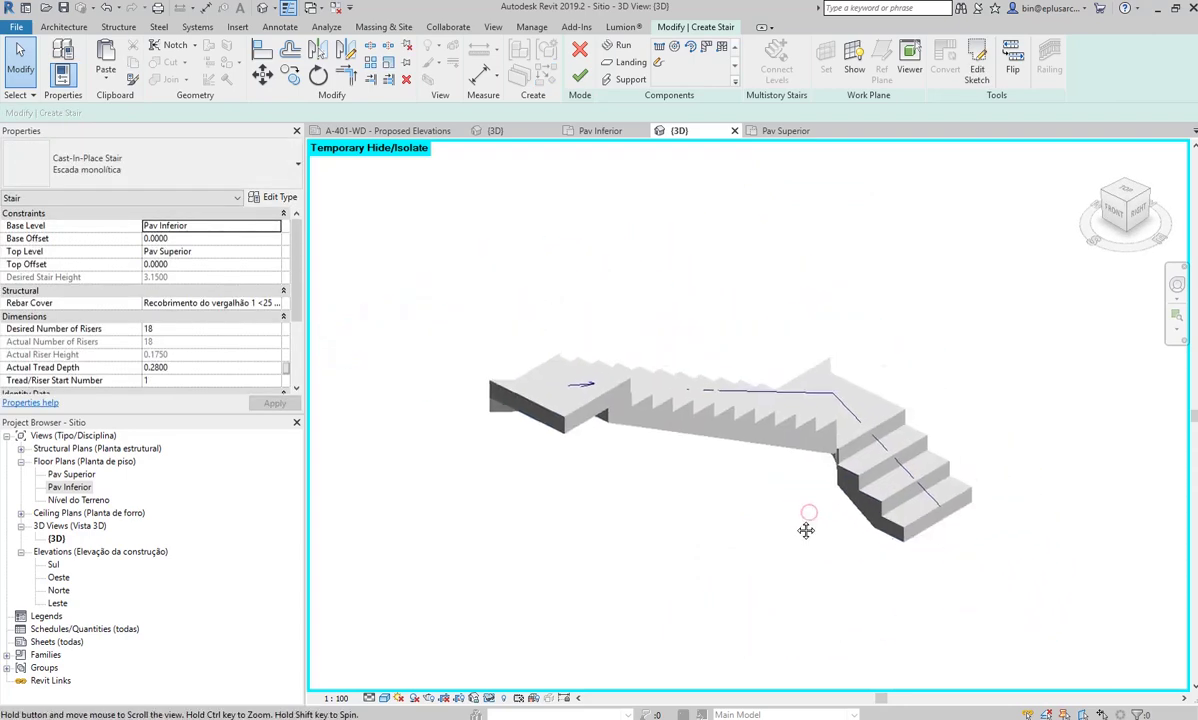